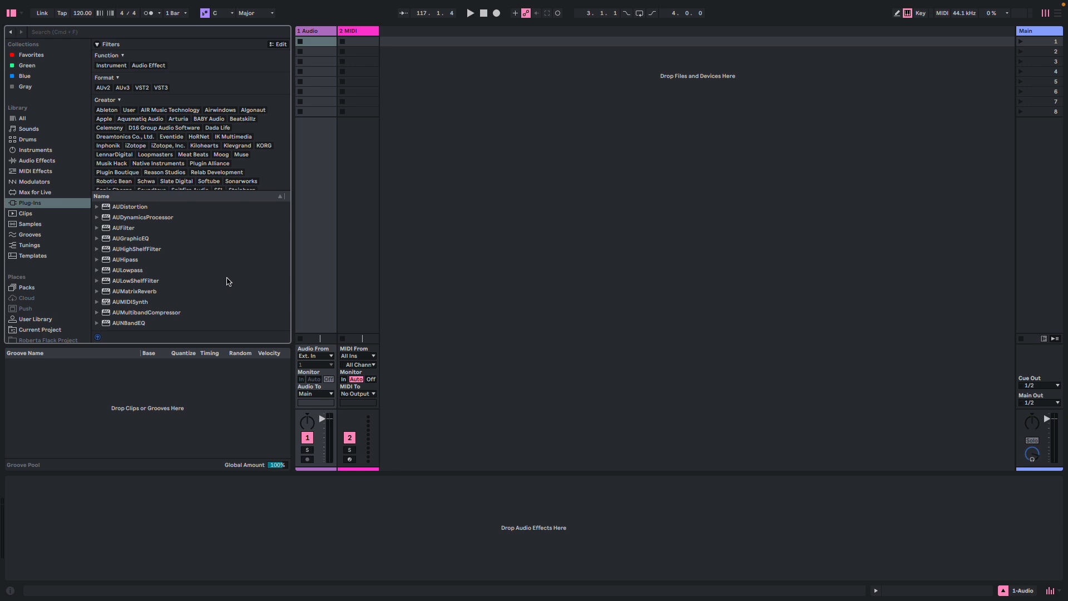
Filter the plug-ins to AUv2 format and Wave Alchemy as creator, and load Triaz onto the MIDI track
{"action": "left_click", "coordinate": [103, 88]}
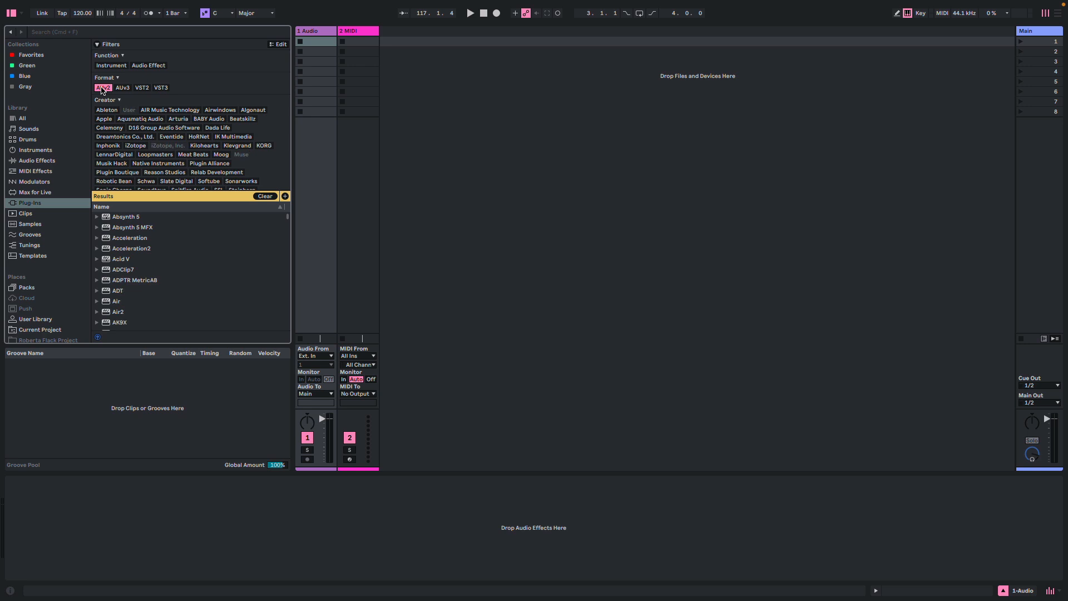
{"action": "scroll", "coordinate": [206, 162], "scroll_direction": "down", "scroll_amount": 3}
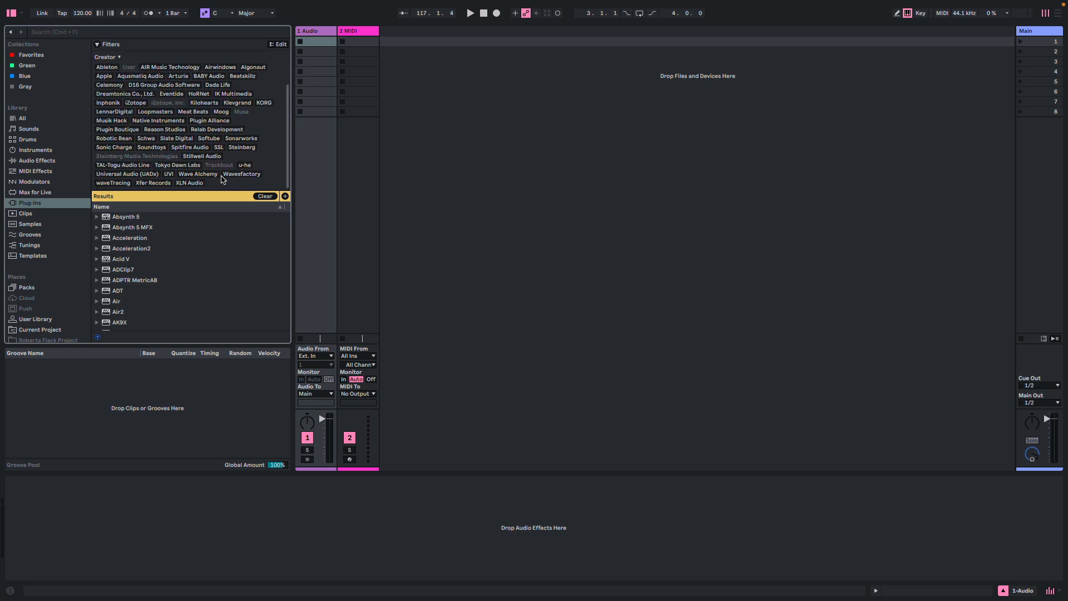
{"action": "left_click", "coordinate": [199, 176]}
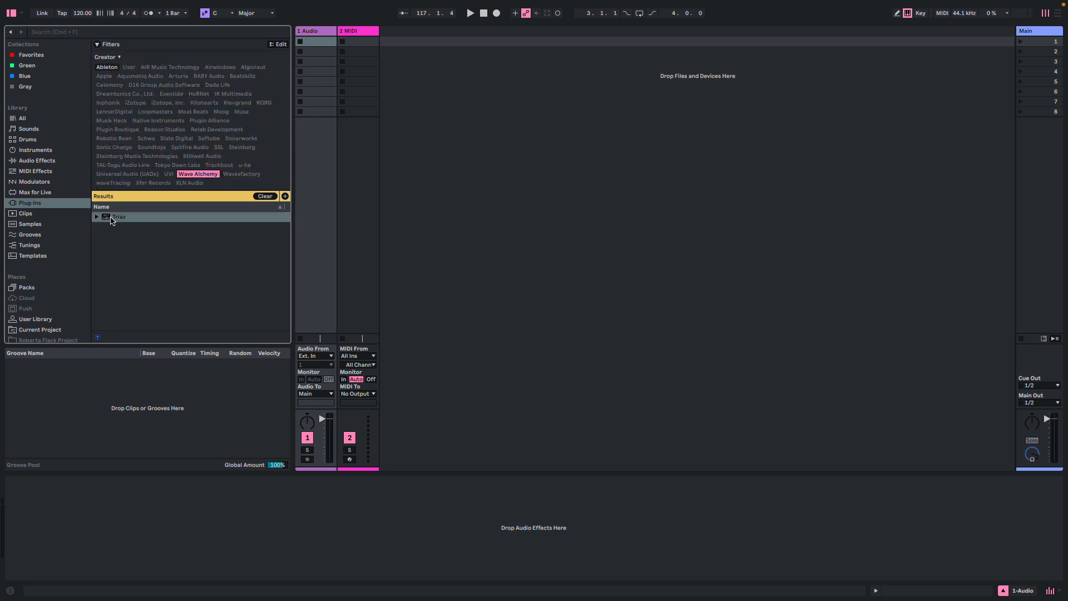
{"action": "left_click_drag", "start_coordinate": [111, 217], "coordinate": [393, 63]}
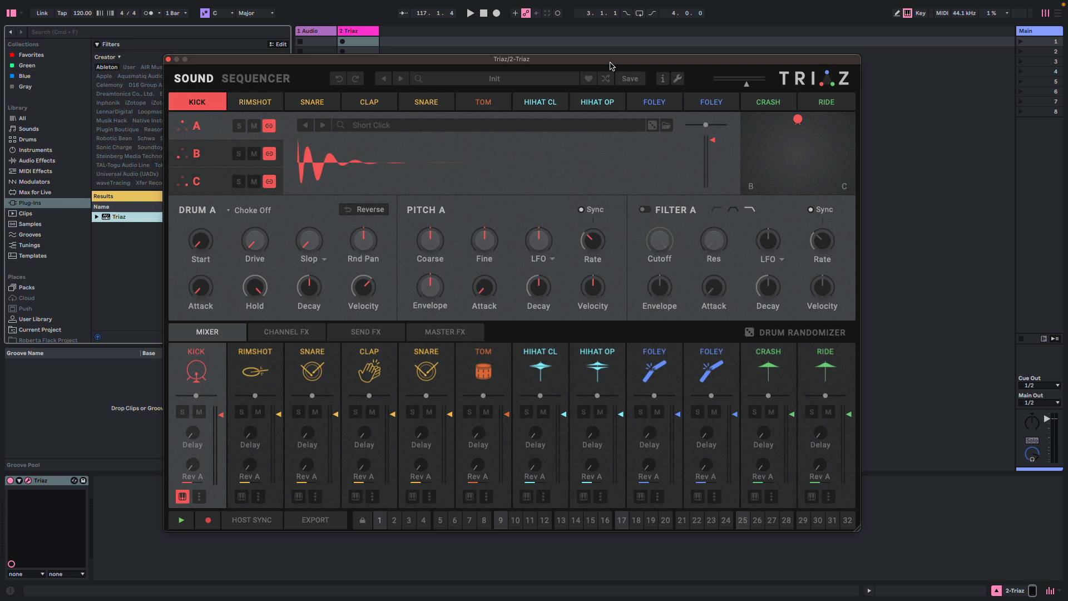
{"action": "left_click_drag", "start_coordinate": [610, 66], "coordinate": [622, 69]}
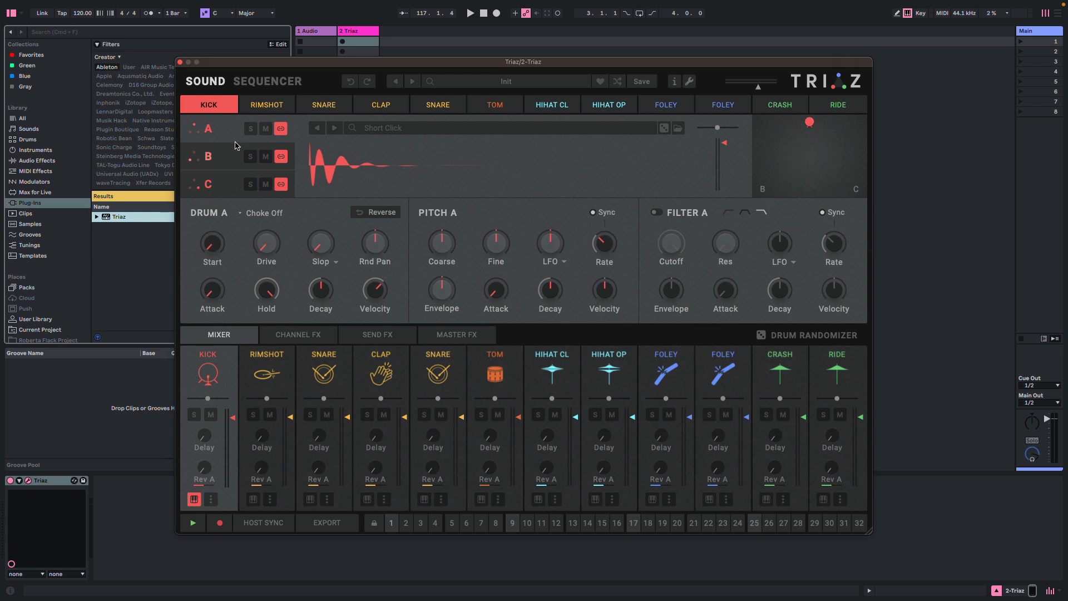
Examine the samples assigned to layers A, B and C of the kick, ending on layer A
{"action": "left_click", "coordinate": [223, 165]}
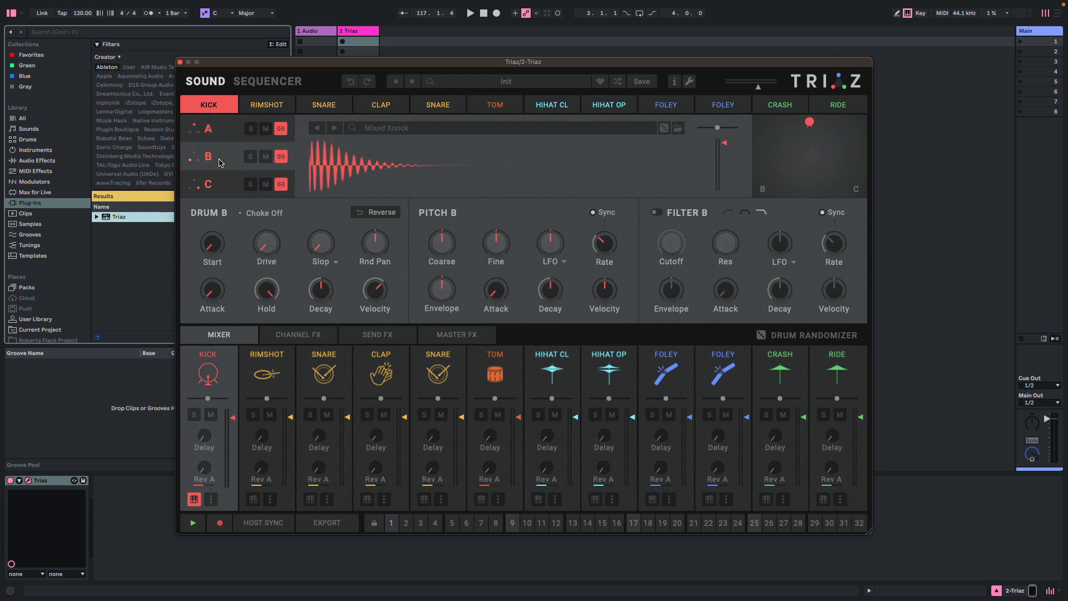
{"action": "left_click", "coordinate": [221, 187]}
{"action": "left_click", "coordinate": [225, 139]}
{"action": "left_click", "coordinate": [223, 156]}
{"action": "left_click", "coordinate": [216, 187]}
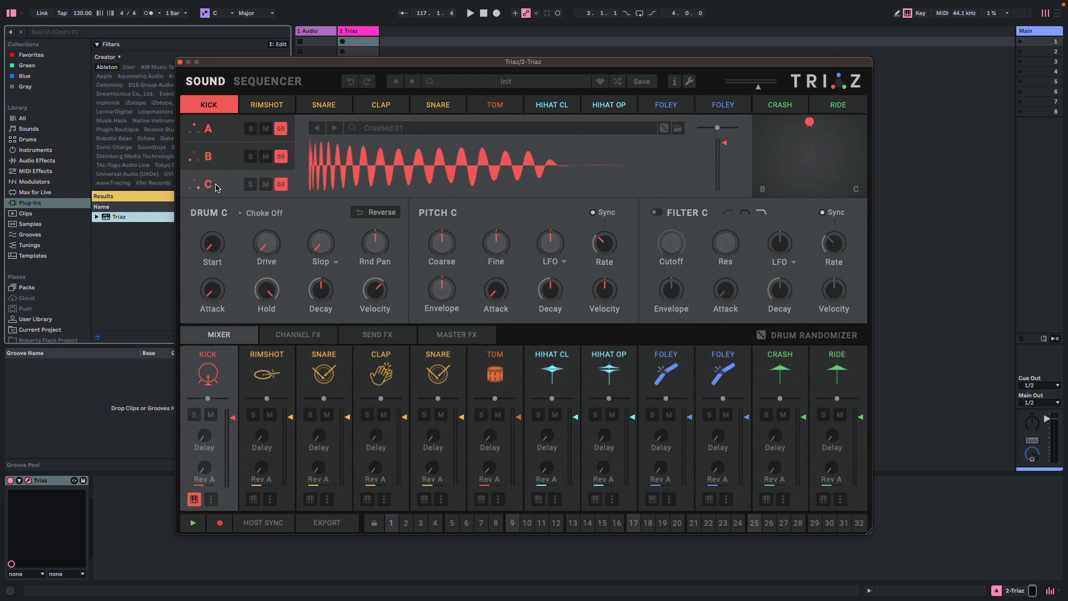
{"action": "left_click", "coordinate": [234, 127]}
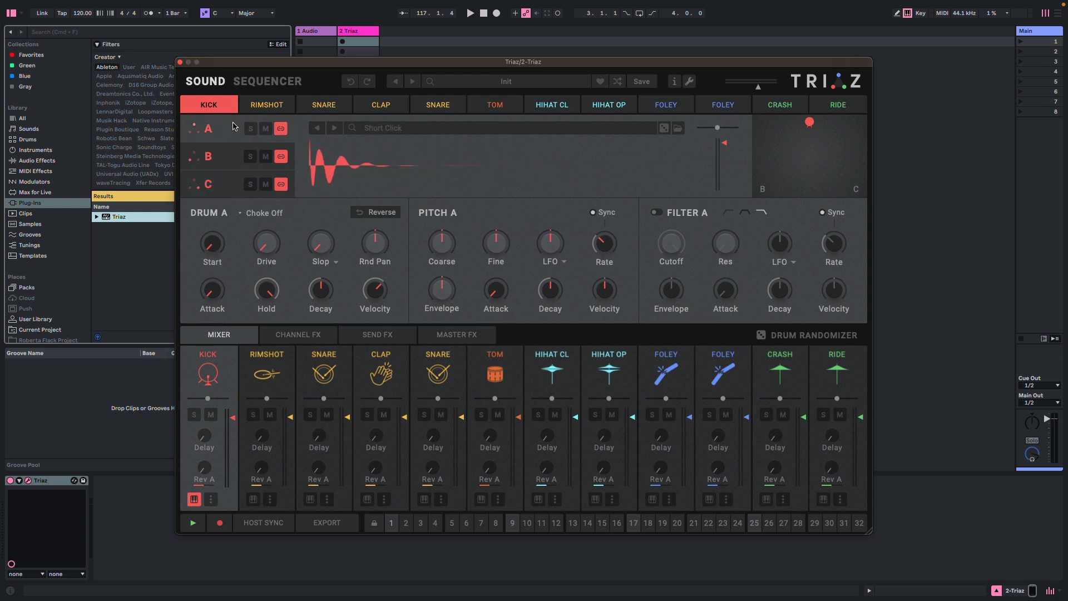
Program the kick in the sequencer on steps 1, 5, 9, 13, 17, 21, 25 and 29
{"action": "left_click", "coordinate": [268, 81]}
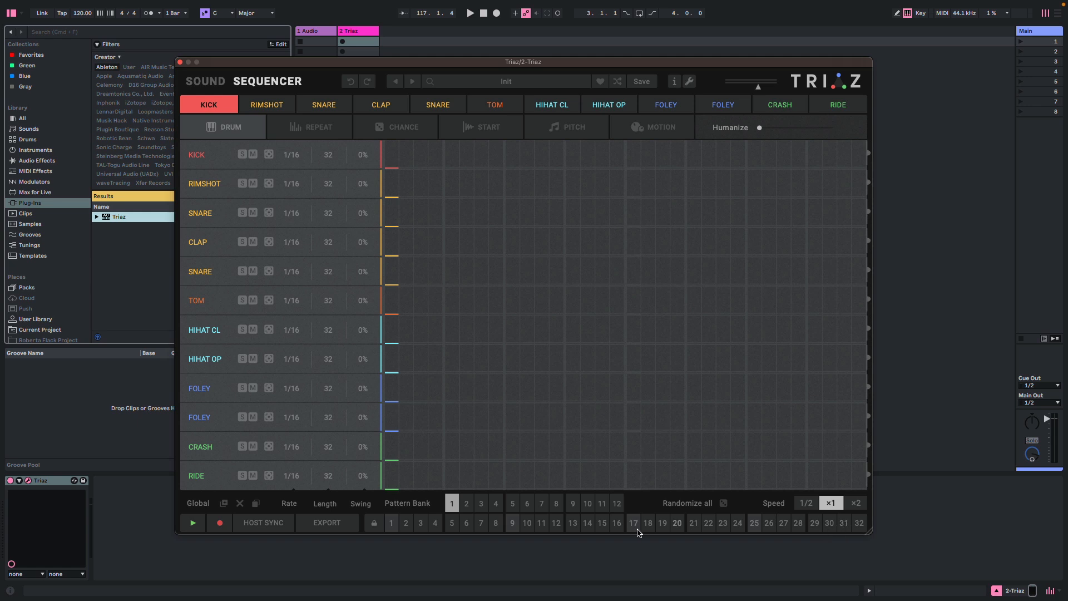
{"action": "left_click", "coordinate": [392, 524]}
{"action": "left_click", "coordinate": [452, 524]}
{"action": "left_click", "coordinate": [513, 524]}
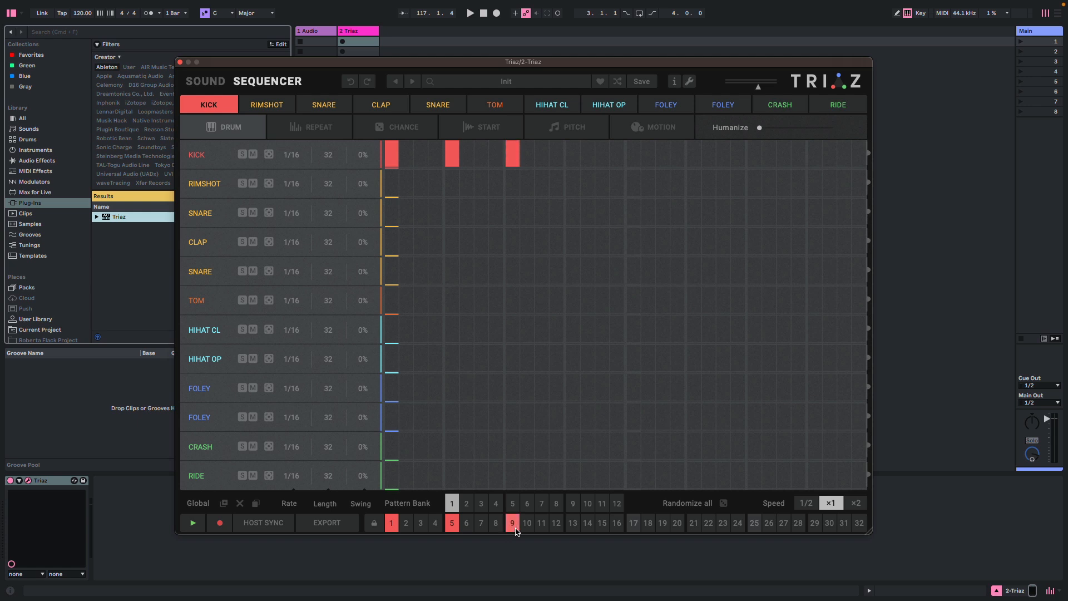
{"action": "left_click", "coordinate": [572, 524]}
{"action": "left_click", "coordinate": [633, 524]}
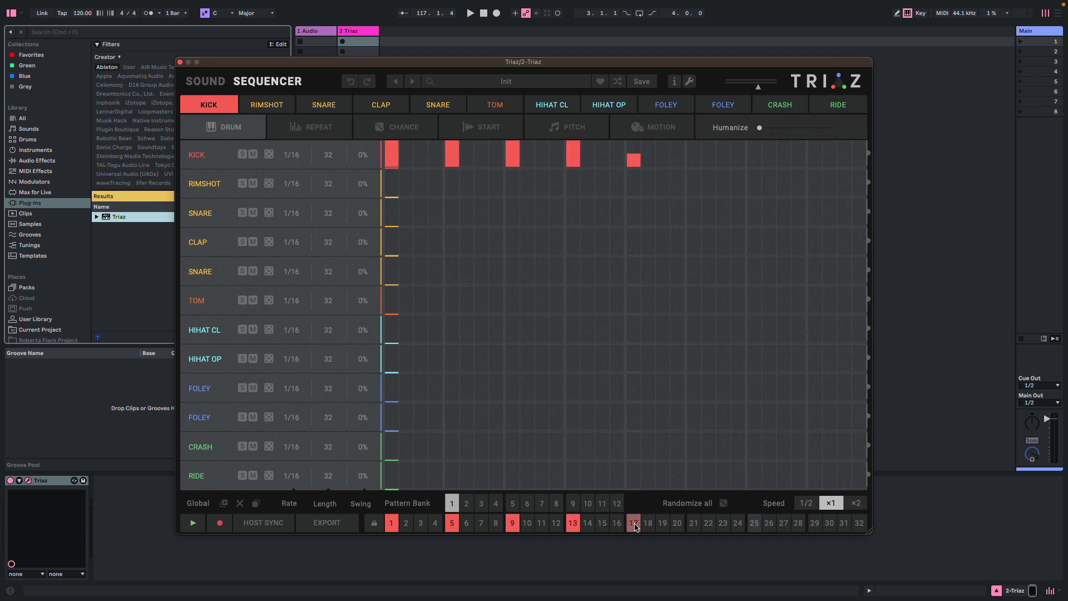
{"action": "left_click", "coordinate": [694, 524]}
{"action": "left_click", "coordinate": [754, 524]}
{"action": "left_click", "coordinate": [814, 525]}
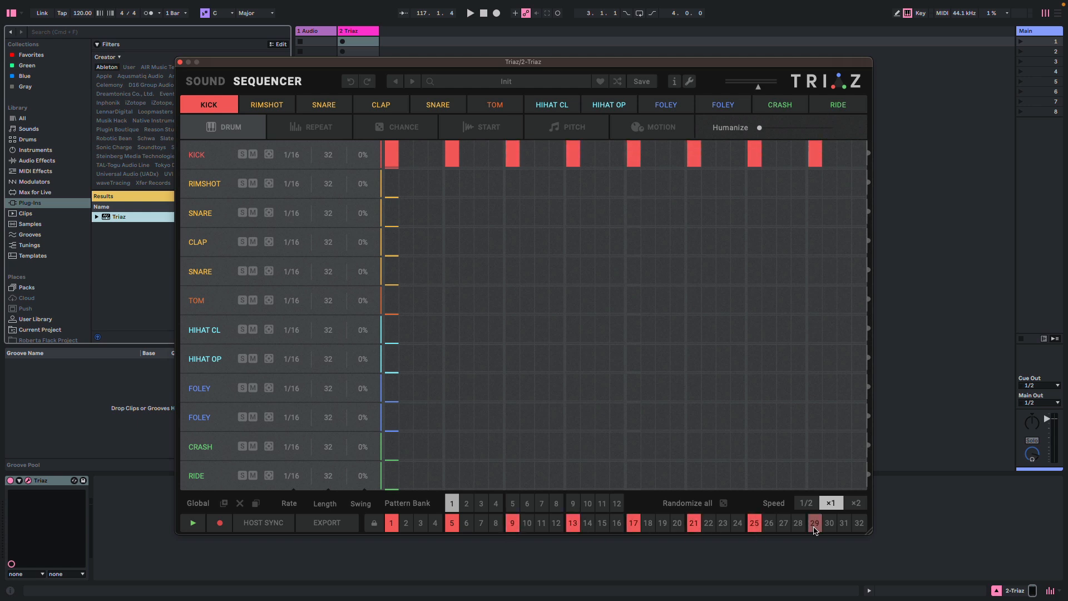
Return to the kick's sound settings, sync Triaz to the host and start playback
{"action": "left_click", "coordinate": [217, 84]}
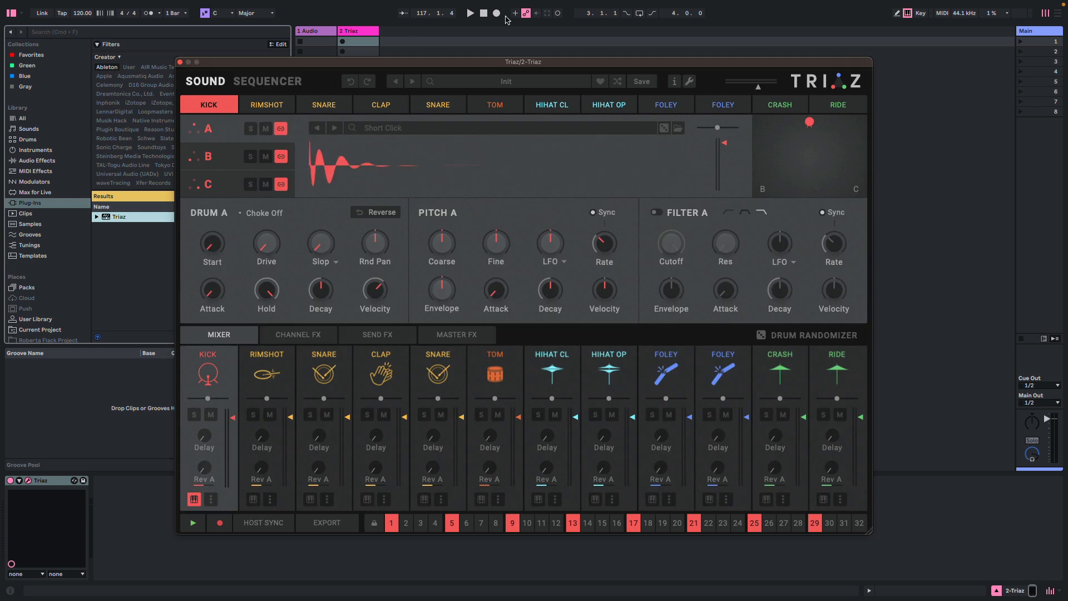
{"action": "left_click", "coordinate": [264, 524]}
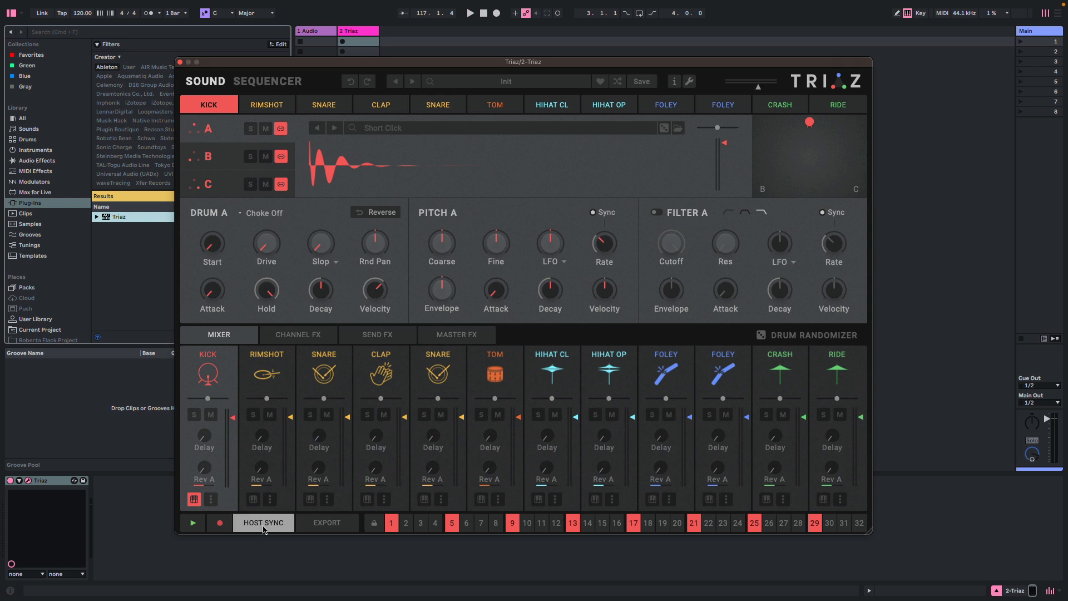
{"action": "key", "text": "space"}
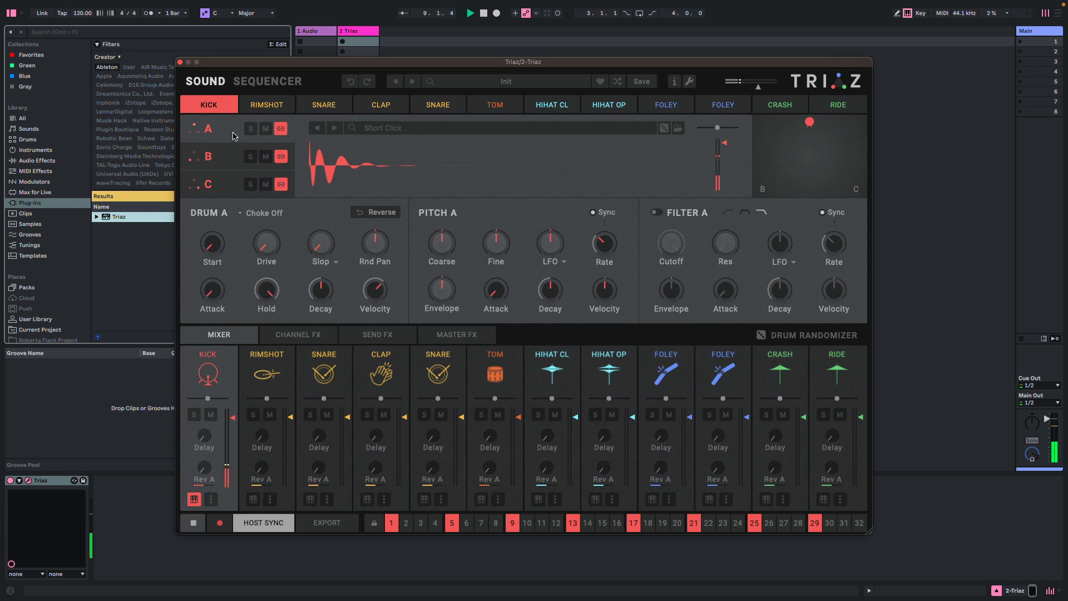
Look through kick layers A, B and C and audition blends between them, returning the blend point to A
{"action": "left_click", "coordinate": [233, 164]}
{"action": "left_click", "coordinate": [232, 186]}
{"action": "left_click", "coordinate": [228, 136]}
{"action": "left_click_drag", "start_coordinate": [811, 128], "coordinate": [834, 153]}
{"action": "left_click_drag", "start_coordinate": [835, 156], "coordinate": [809, 105]}
Randomize the sample of kick layer A twice and stop playback
{"action": "left_click", "coordinate": [664, 129]}
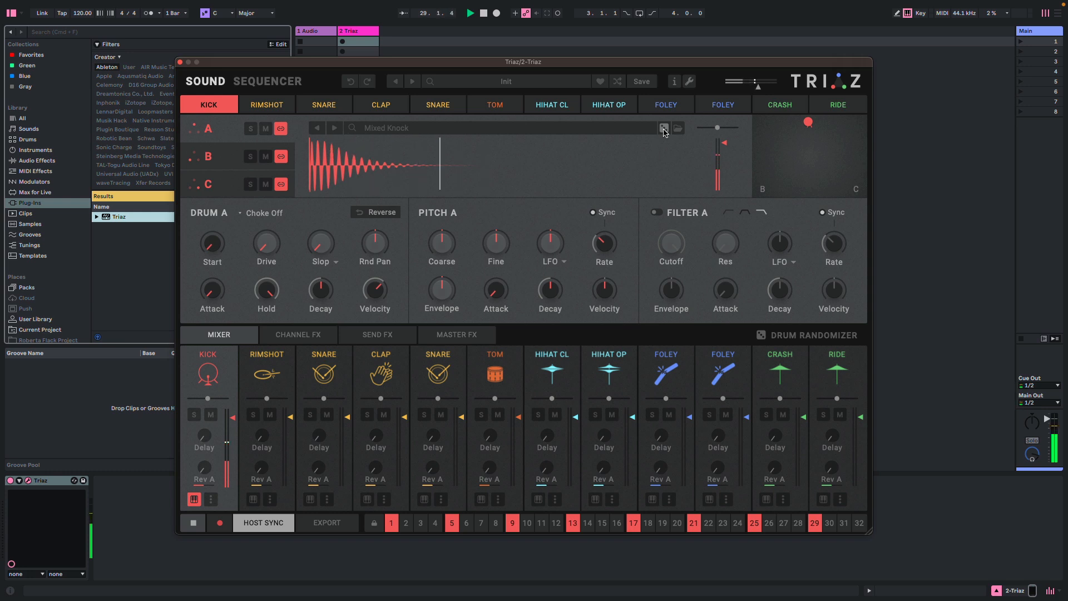
{"action": "left_click", "coordinate": [664, 129]}
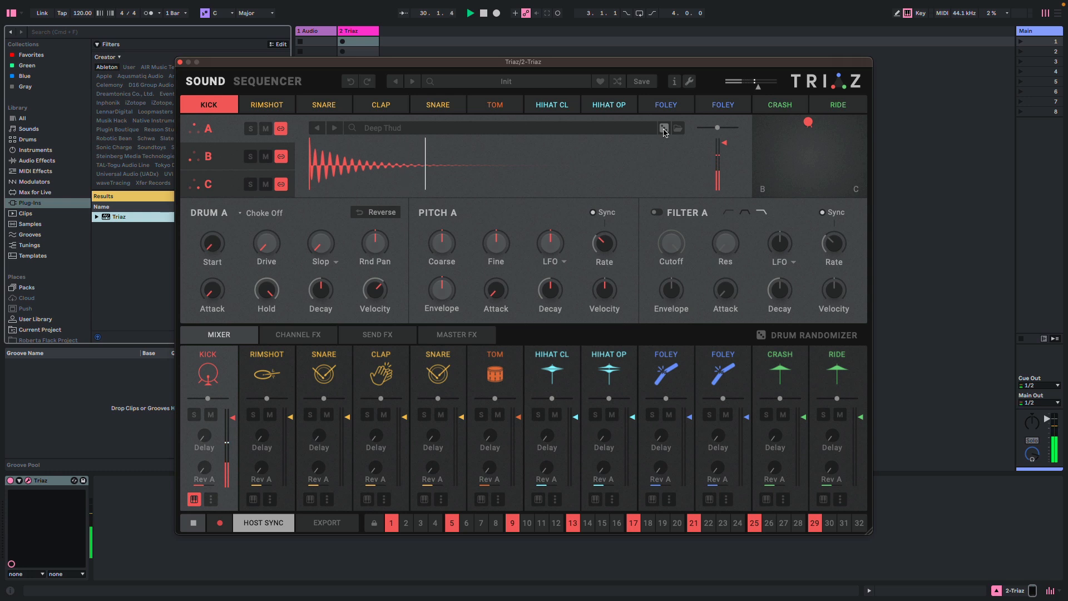
{"action": "key", "text": "space"}
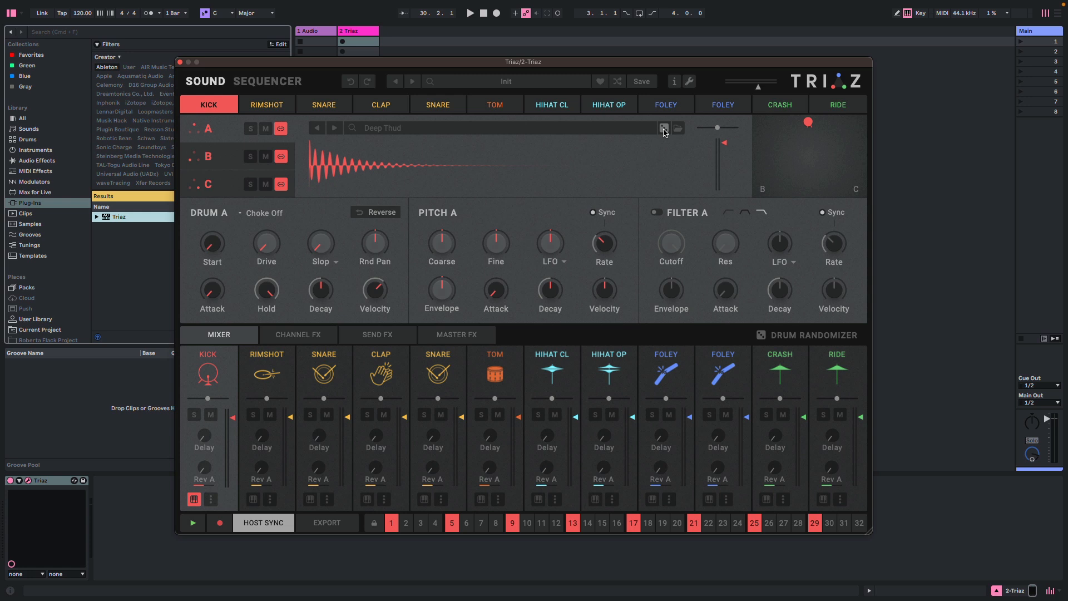
Open the sample browser for kick layer A, clear the 808 tag filter, and try loading Drop Filter and Deep Thud
{"action": "left_click", "coordinate": [378, 132]}
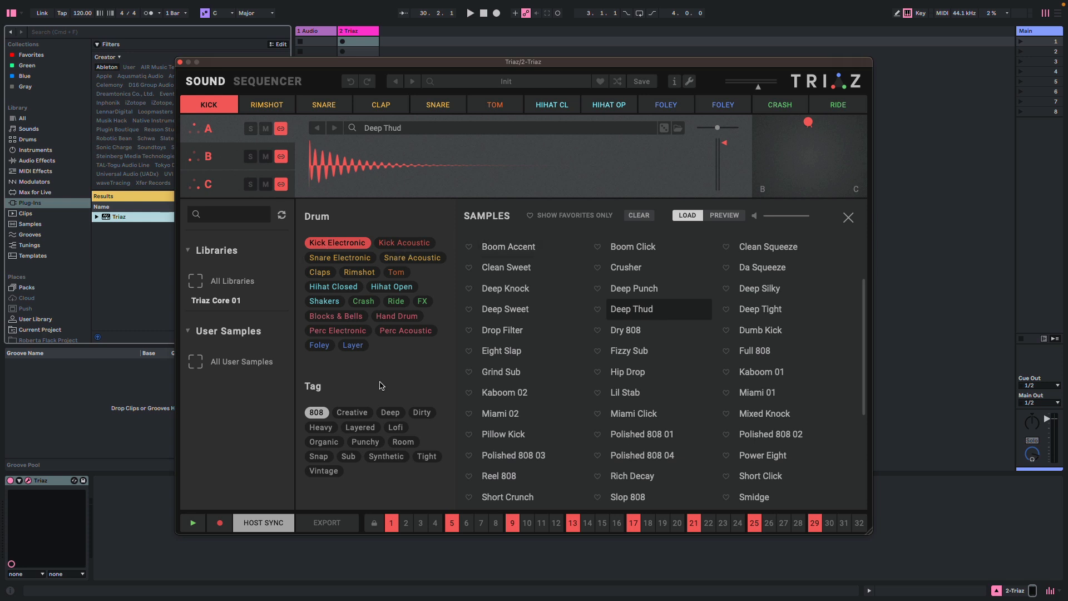
{"action": "left_click", "coordinate": [316, 412]}
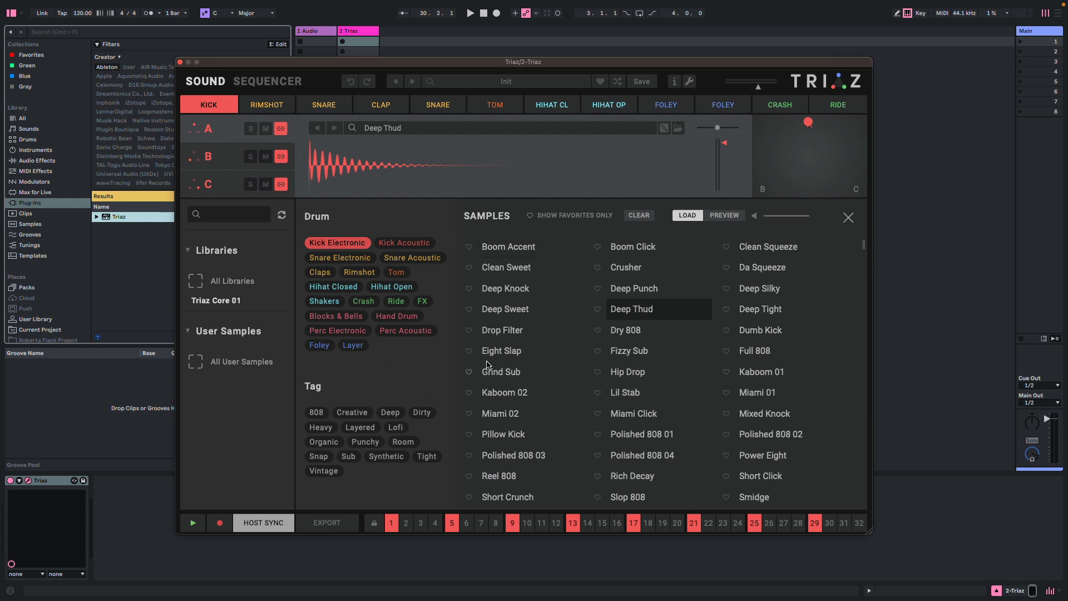
{"action": "left_click", "coordinate": [489, 289]}
{"action": "left_click", "coordinate": [509, 334]}
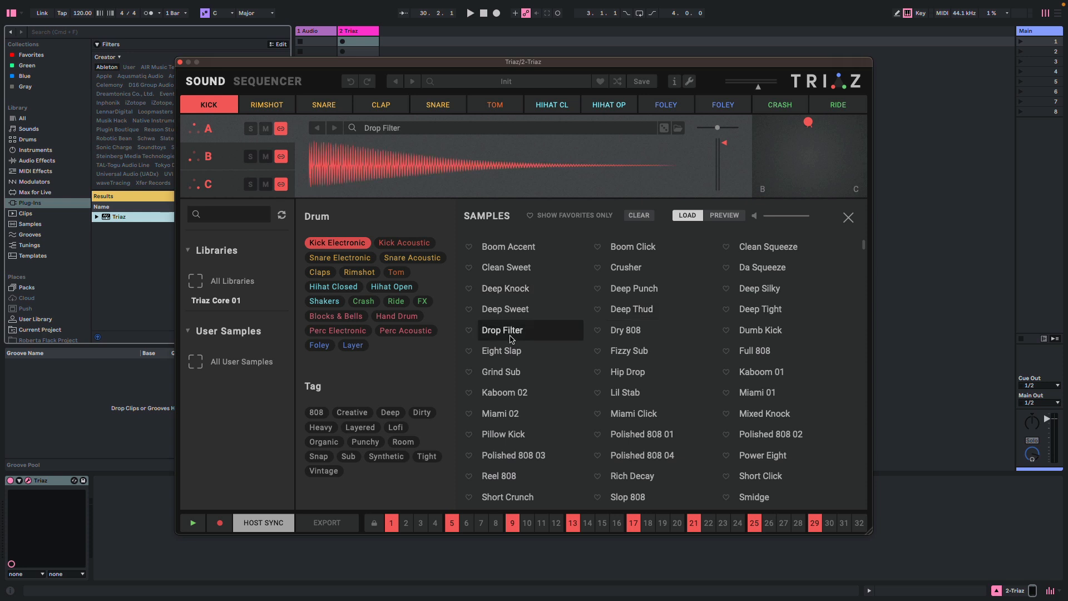
{"action": "left_click", "coordinate": [632, 310]}
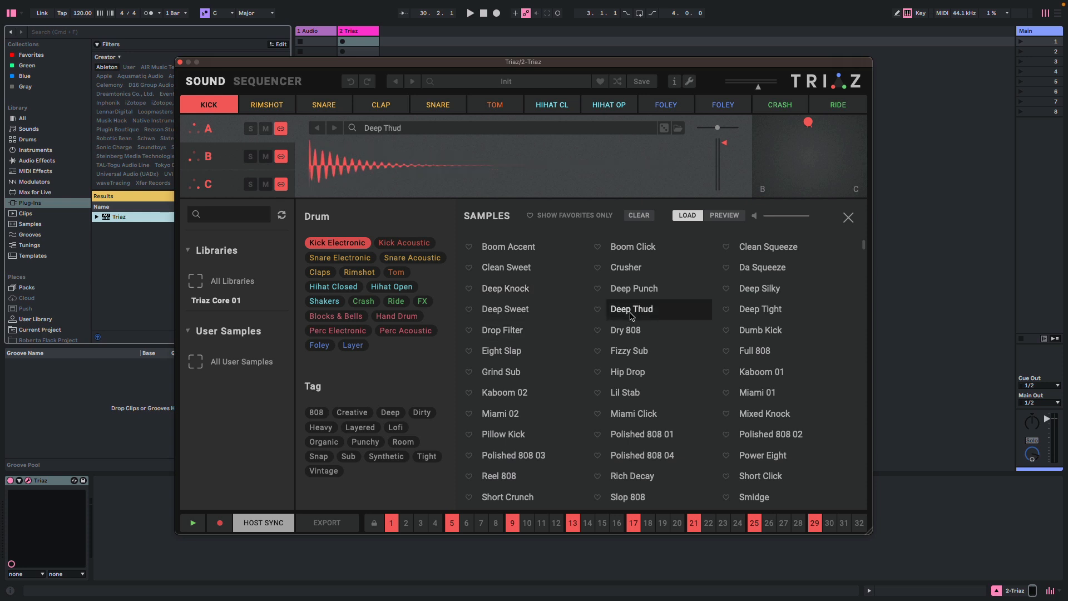
Switch the sample browser to preview mode and audition electronic kicks such as Deep Knock, Clean Sweet, Boom Accent and Eight Slap
{"action": "left_click", "coordinate": [723, 219]}
{"action": "left_click", "coordinate": [634, 289]}
{"action": "left_click", "coordinate": [506, 288]}
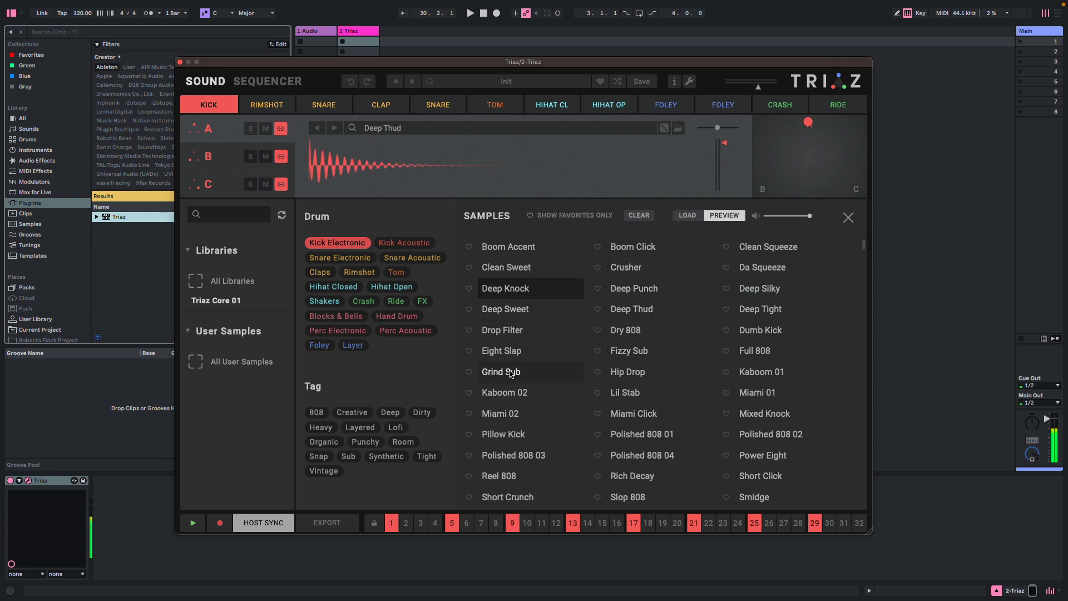
{"action": "left_click", "coordinate": [507, 267]}
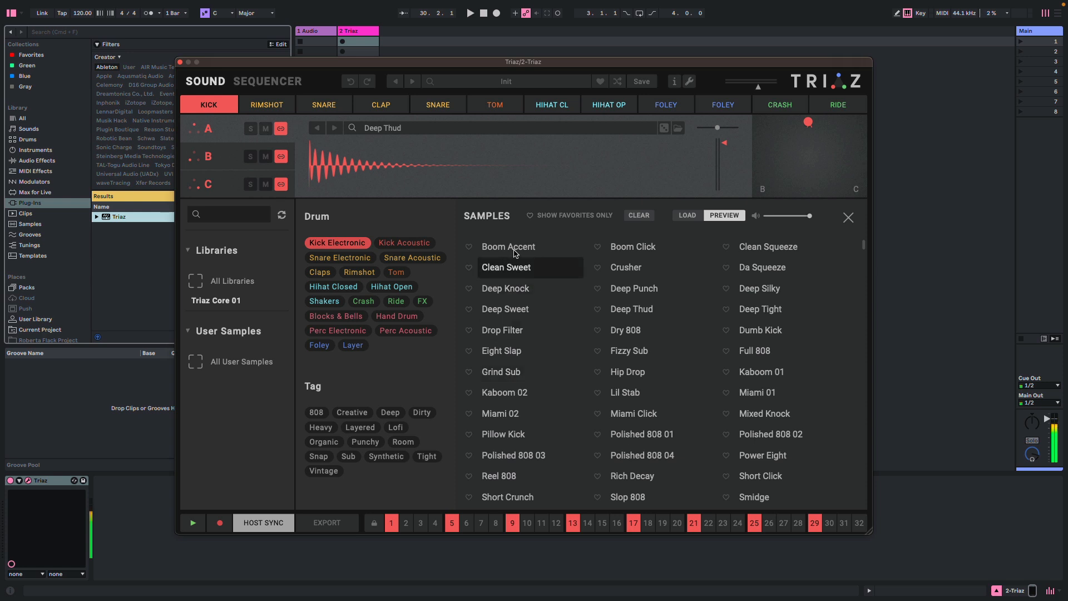
{"action": "left_click", "coordinate": [513, 248]}
{"action": "left_click", "coordinate": [630, 350]}
{"action": "left_click", "coordinate": [507, 351]}
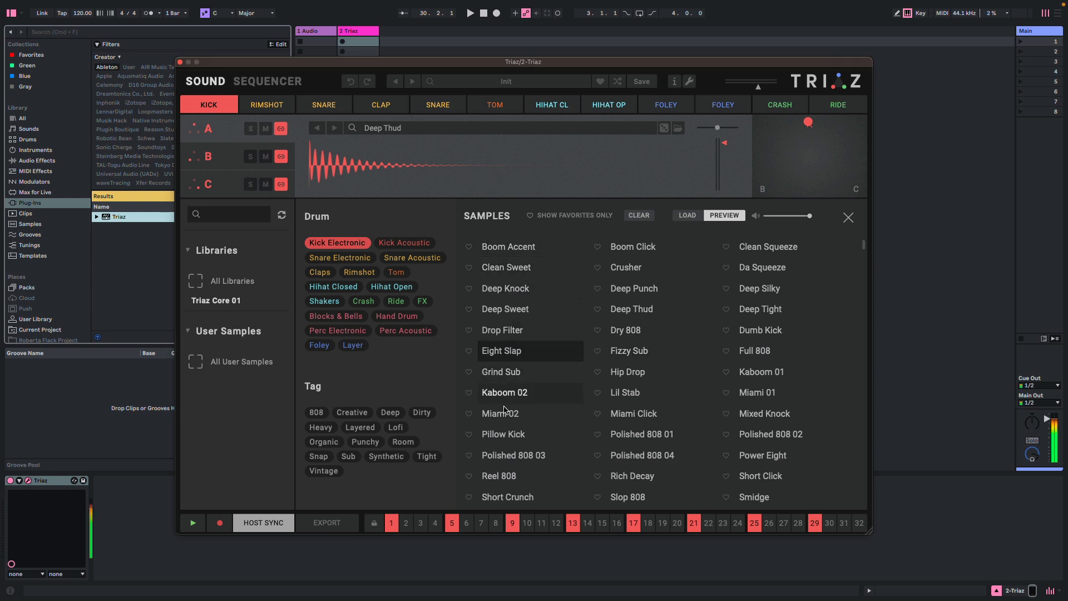
{"action": "left_click", "coordinate": [504, 416]}
Load Deep Knock into kick layer A, listen to it in the pattern and close the sample browser
{"action": "left_click", "coordinate": [505, 289]}
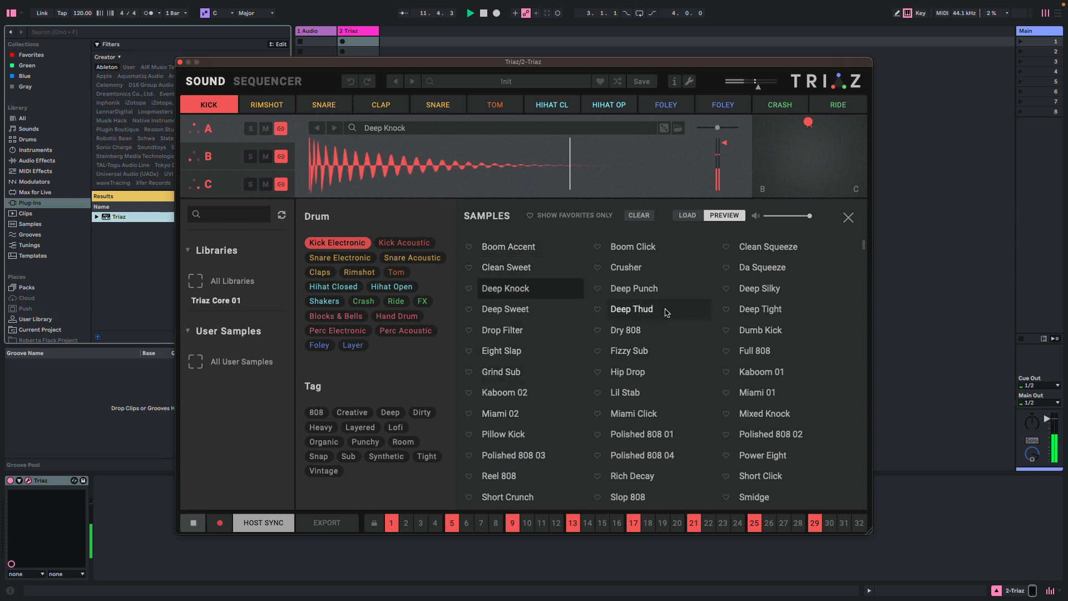
{"action": "key", "text": "space"}
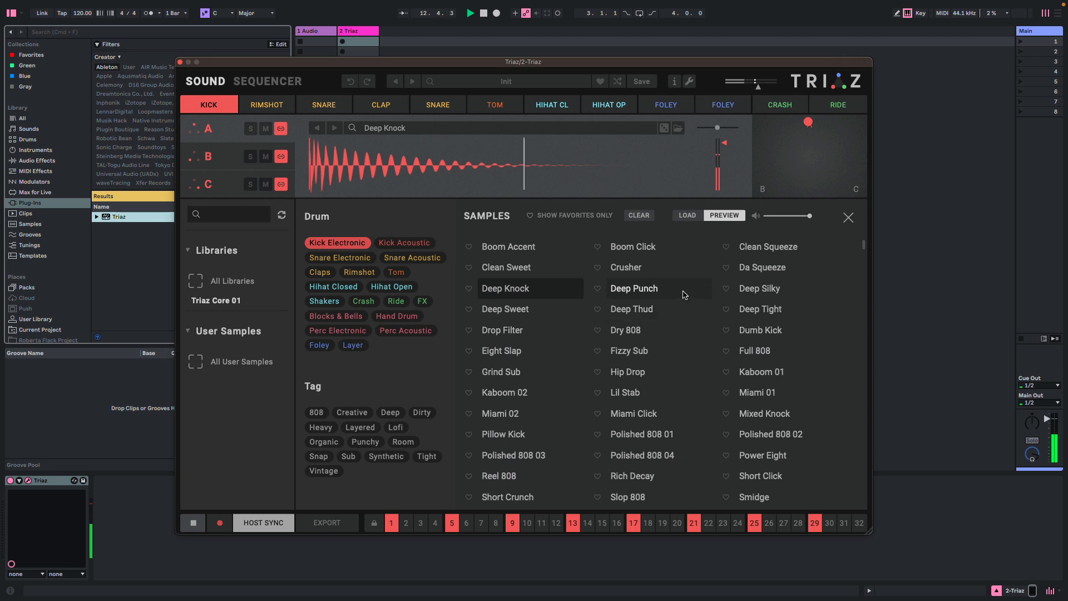
{"action": "left_click", "coordinate": [848, 217]}
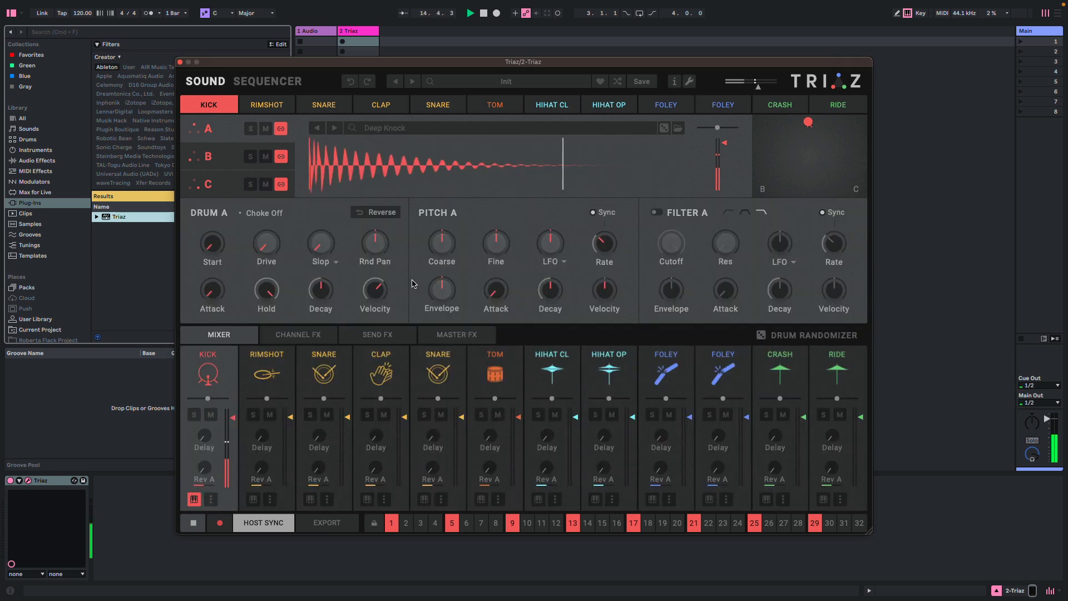
Lower the coarse pitch of kick layer A while trying its drive, and move the layer blend point toward C
{"action": "scroll", "coordinate": [444, 241], "scroll_direction": "down", "scroll_amount": 3}
{"action": "left_click_drag", "start_coordinate": [267, 252], "coordinate": [263, 153]}
{"action": "left_click_drag", "start_coordinate": [809, 121], "coordinate": [847, 163]}
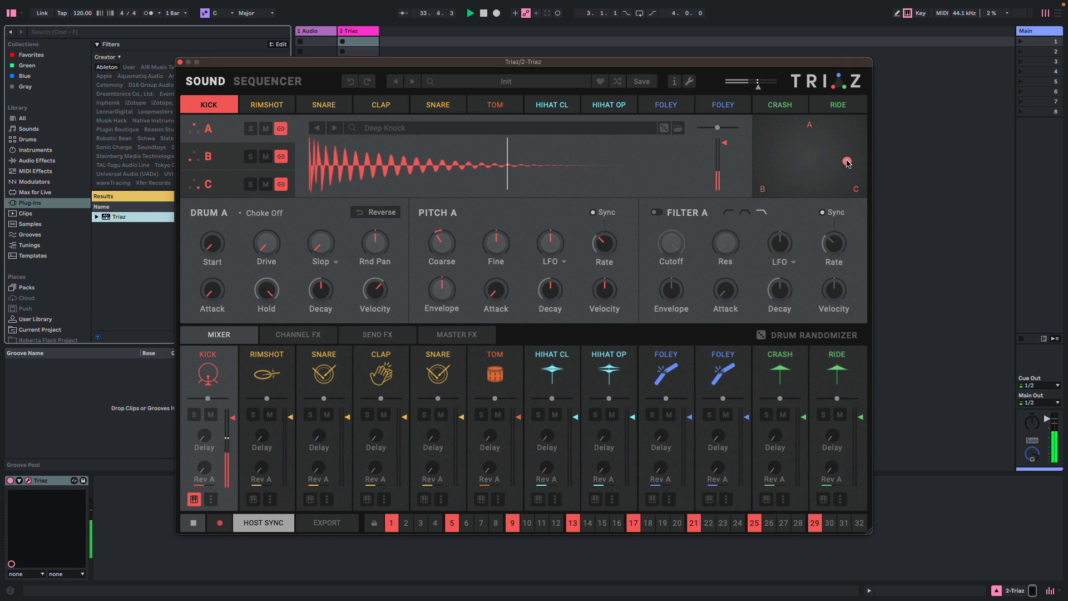
{"action": "key", "text": "space"}
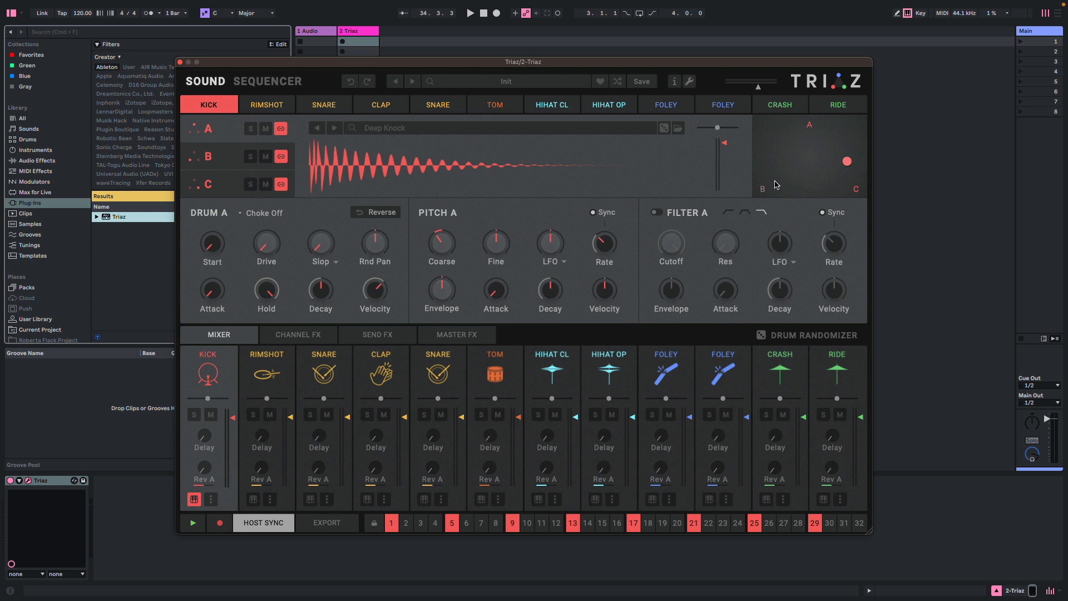
Program the clap in the sequencer on steps 5, 13, 21 and 29, remove the stray step 30 and play the pattern
{"action": "left_click", "coordinate": [268, 82]}
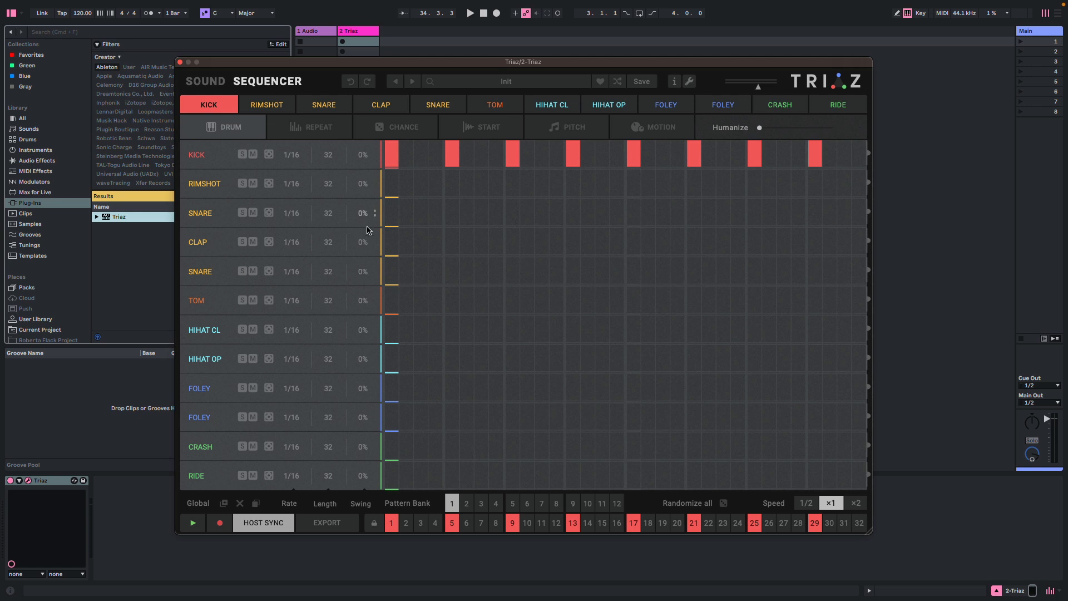
{"action": "left_click", "coordinate": [451, 250]}
{"action": "left_click", "coordinate": [573, 245]}
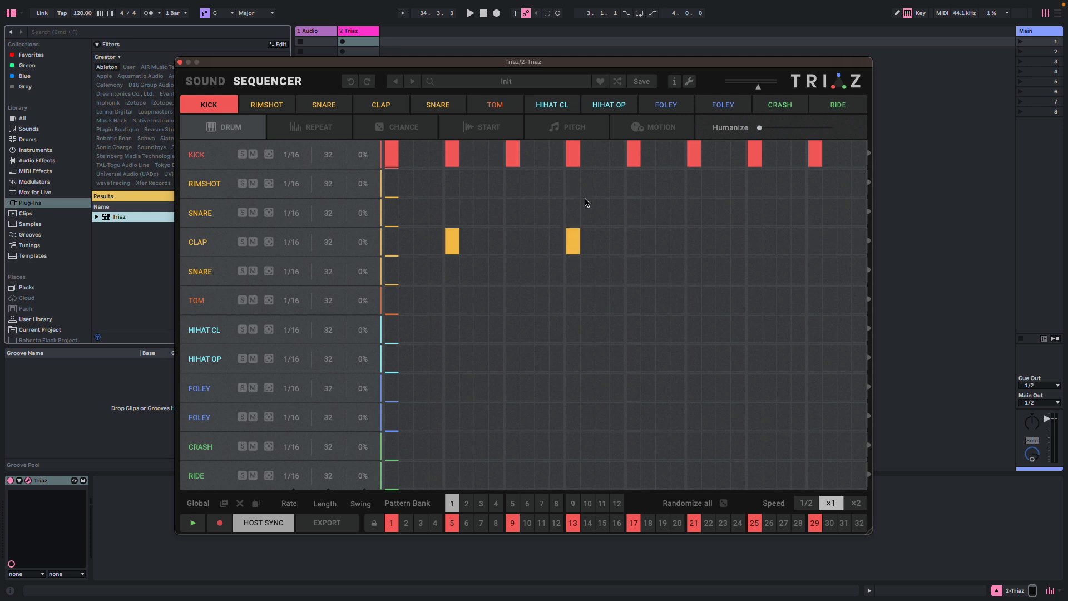
{"action": "left_click", "coordinate": [691, 251]}
{"action": "left_click", "coordinate": [815, 245]}
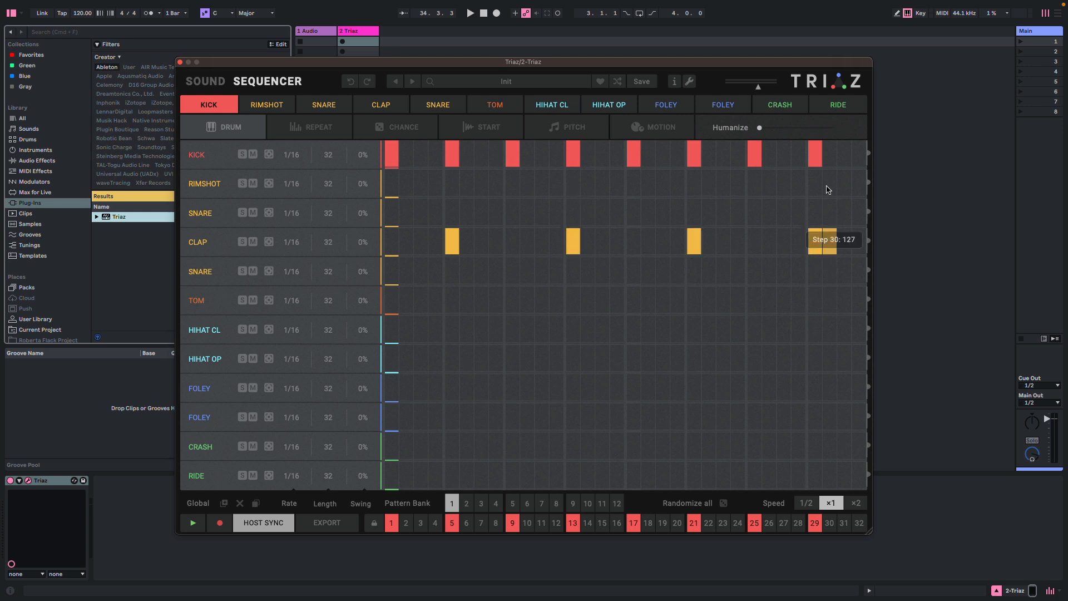
{"action": "left_click", "coordinate": [832, 243]}
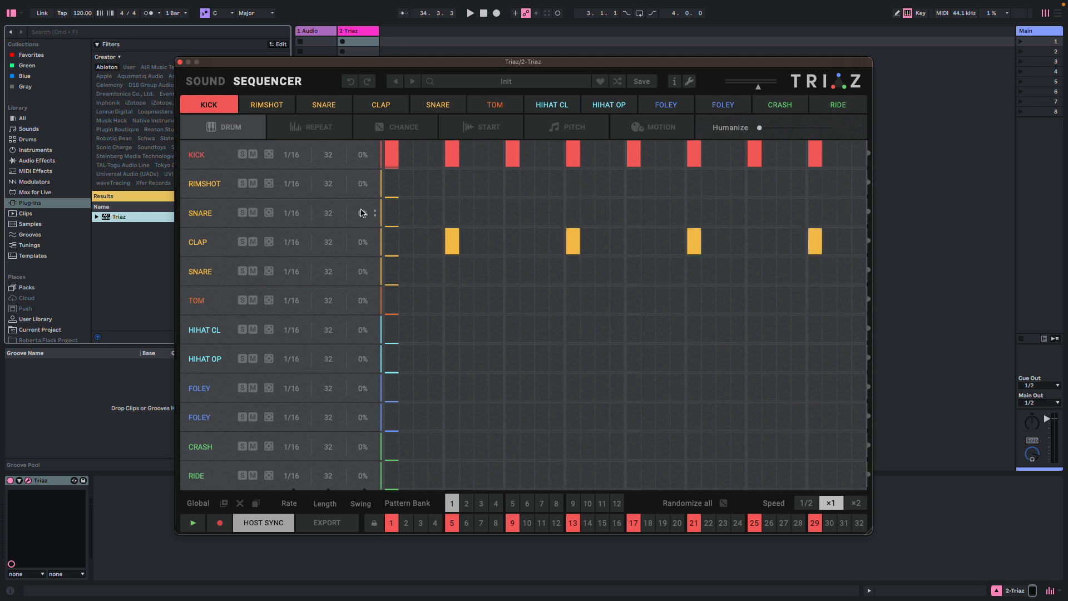
{"action": "key", "text": "space"}
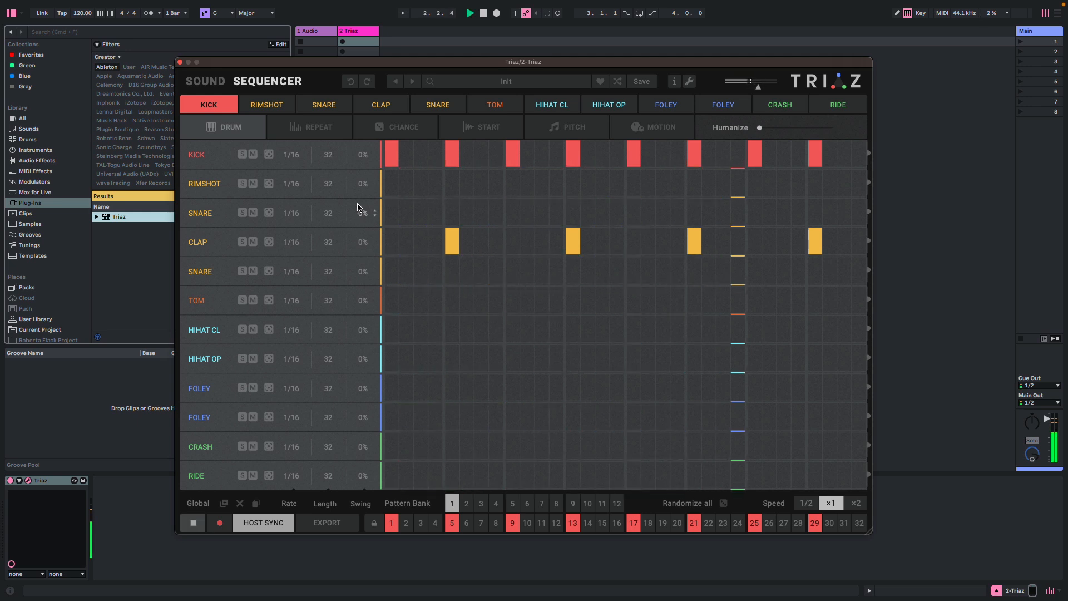
Blend the clap's layers by moving its blend point from A toward C during playback, and stop playback
{"action": "left_click", "coordinate": [206, 81]}
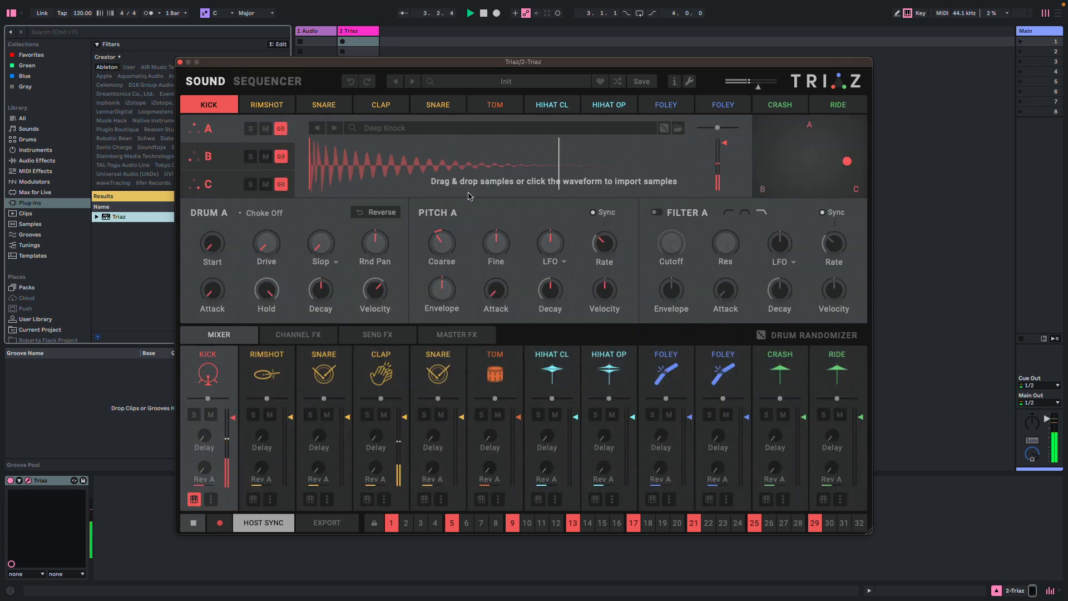
{"action": "left_click", "coordinate": [387, 105]}
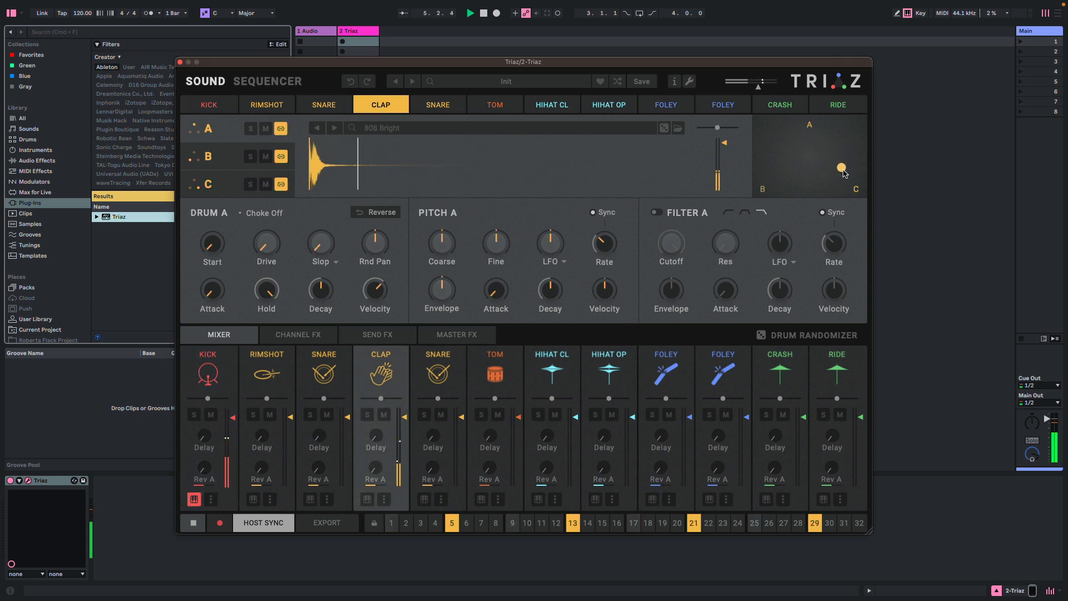
{"action": "left_click_drag", "start_coordinate": [810, 122], "coordinate": [845, 161]}
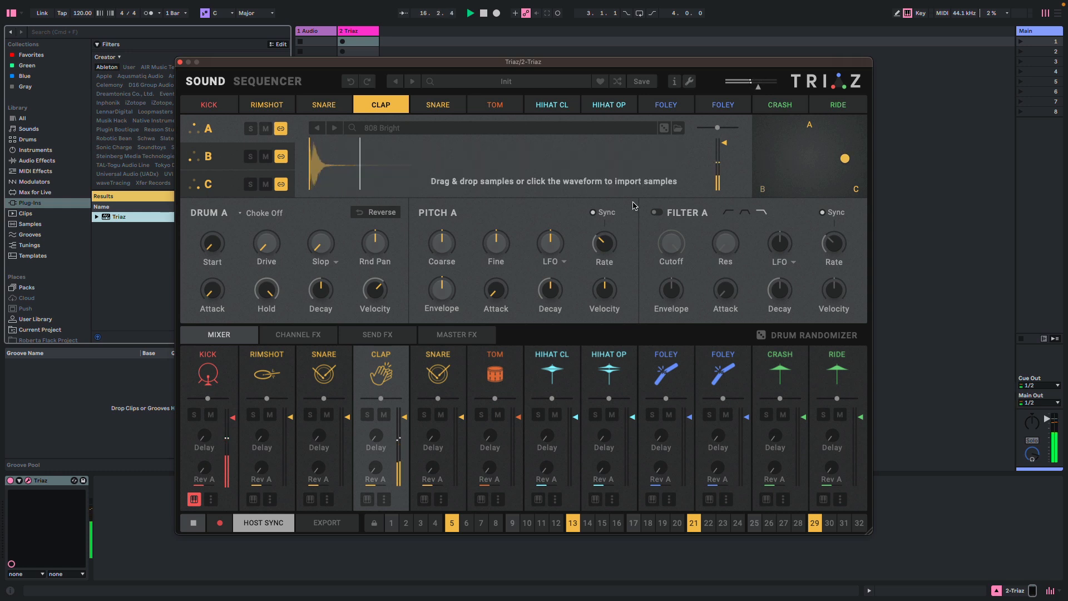
{"action": "key", "text": "space"}
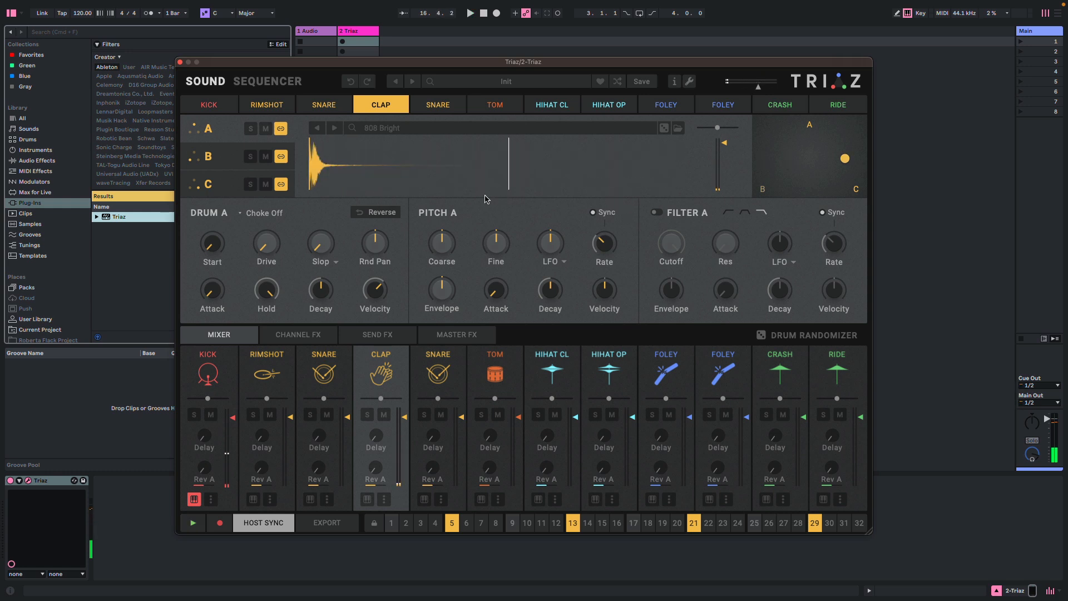
Program the open hi-hat in the sequencer on steps 3, 7, 11, 15, 19, 23, 27 and 31, and listen briefly to the pattern
{"action": "left_click", "coordinate": [272, 82]}
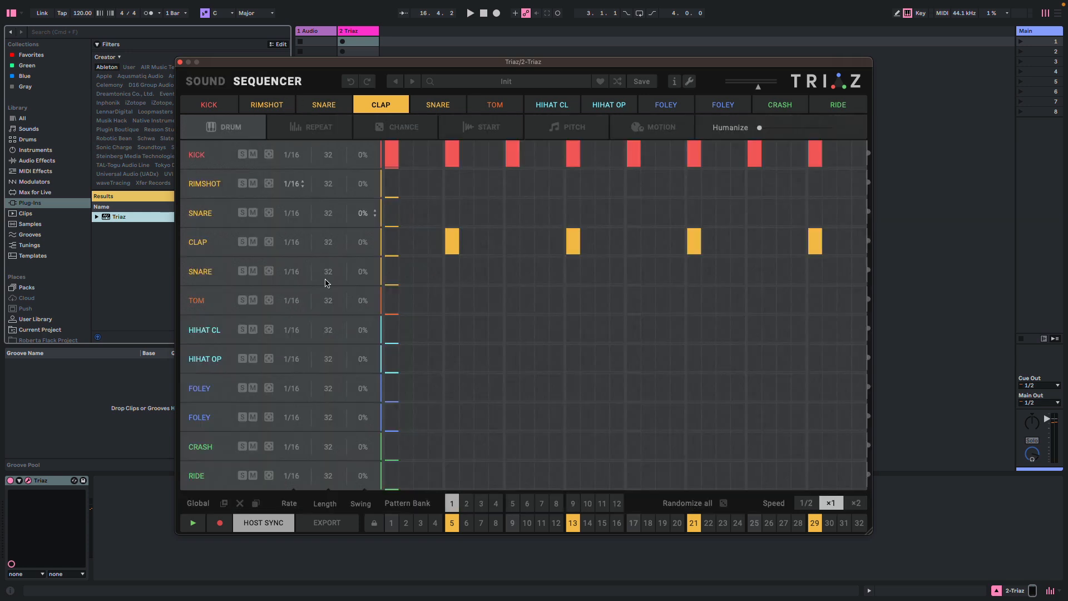
{"action": "left_click", "coordinate": [204, 359]}
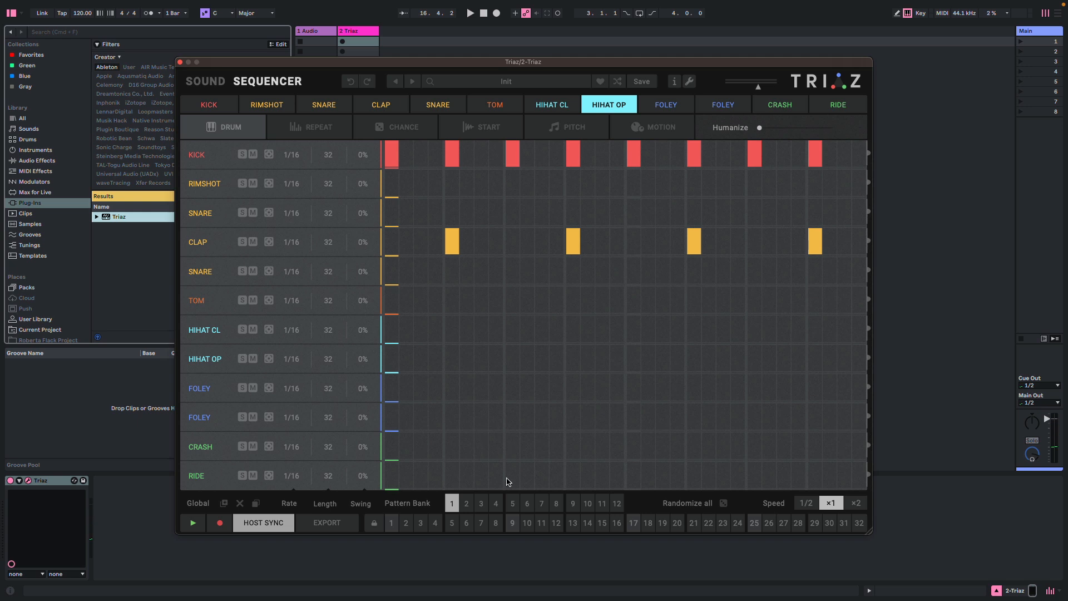
{"action": "left_click", "coordinate": [421, 523]}
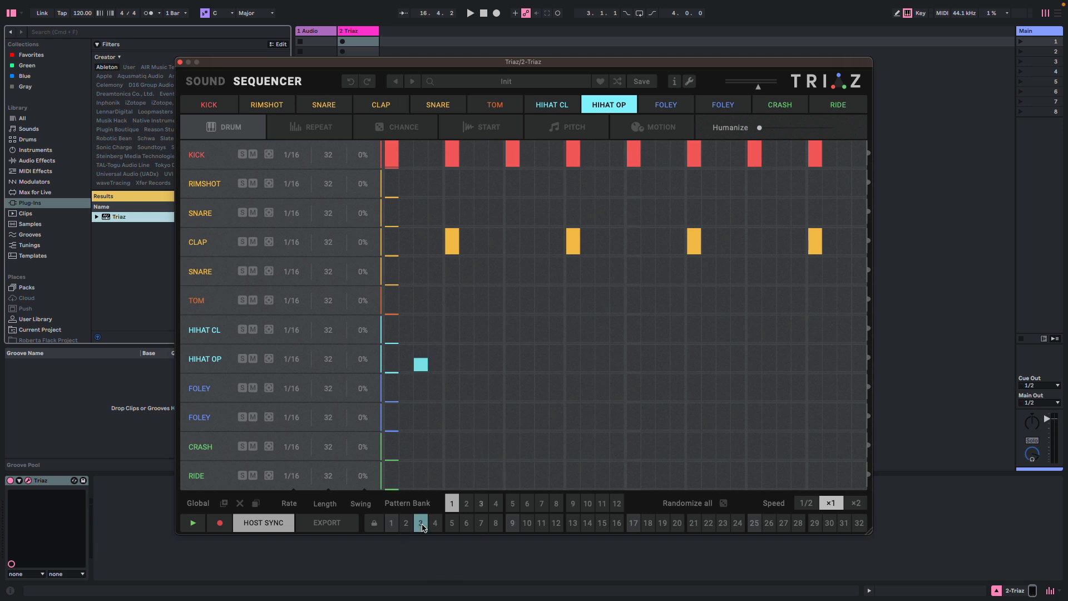
{"action": "left_click", "coordinate": [481, 525]}
{"action": "left_click", "coordinate": [542, 524]}
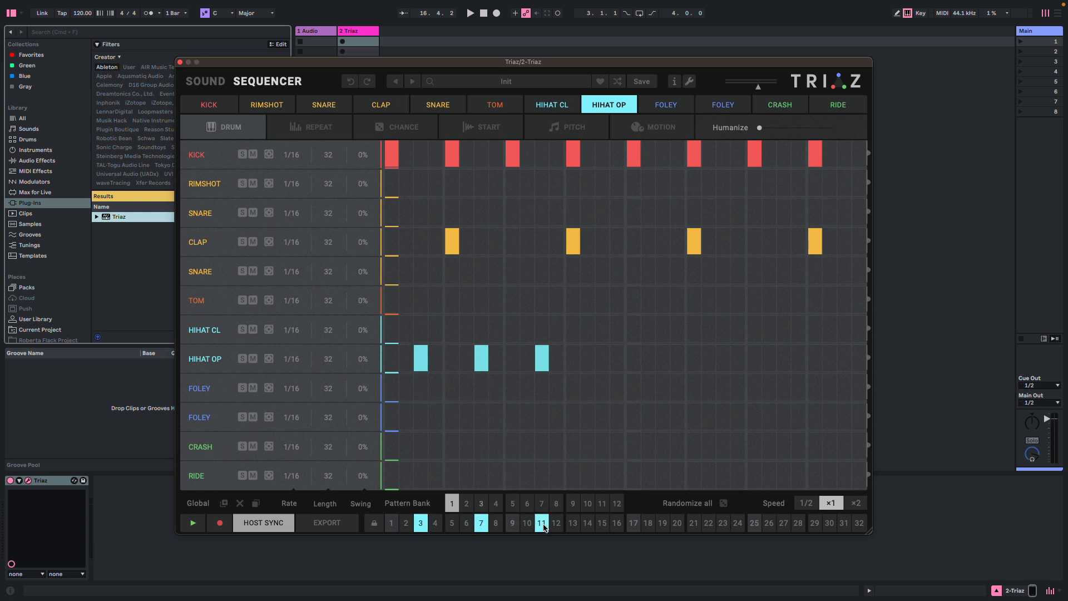
{"action": "left_click", "coordinate": [602, 523]}
{"action": "left_click", "coordinate": [662, 523]}
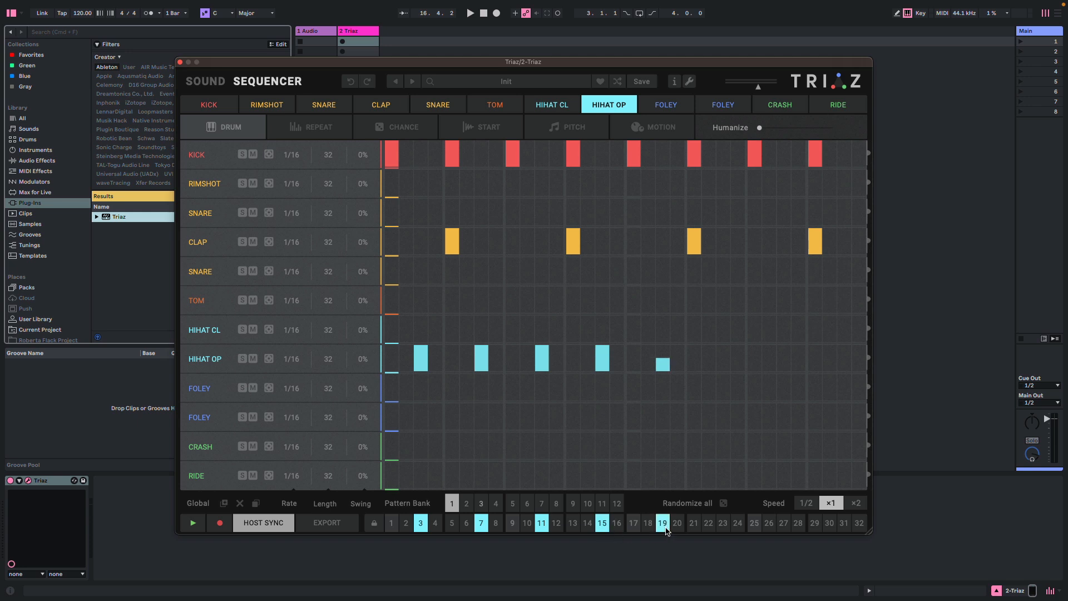
{"action": "left_click", "coordinate": [724, 524]}
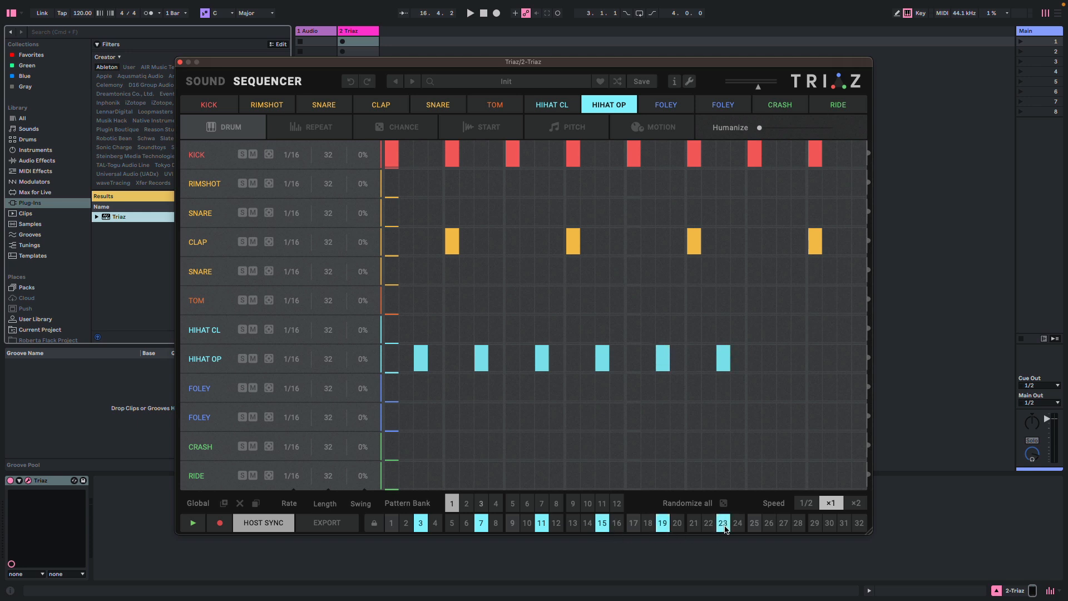
{"action": "left_click", "coordinate": [784, 524]}
{"action": "left_click", "coordinate": [843, 527]}
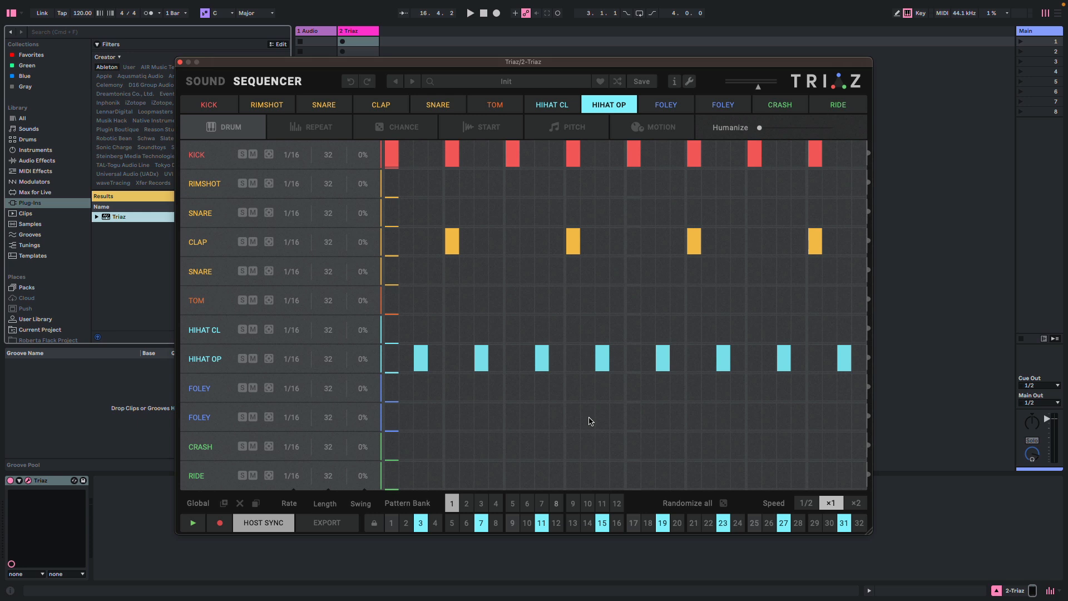
{"action": "key", "text": "space"}
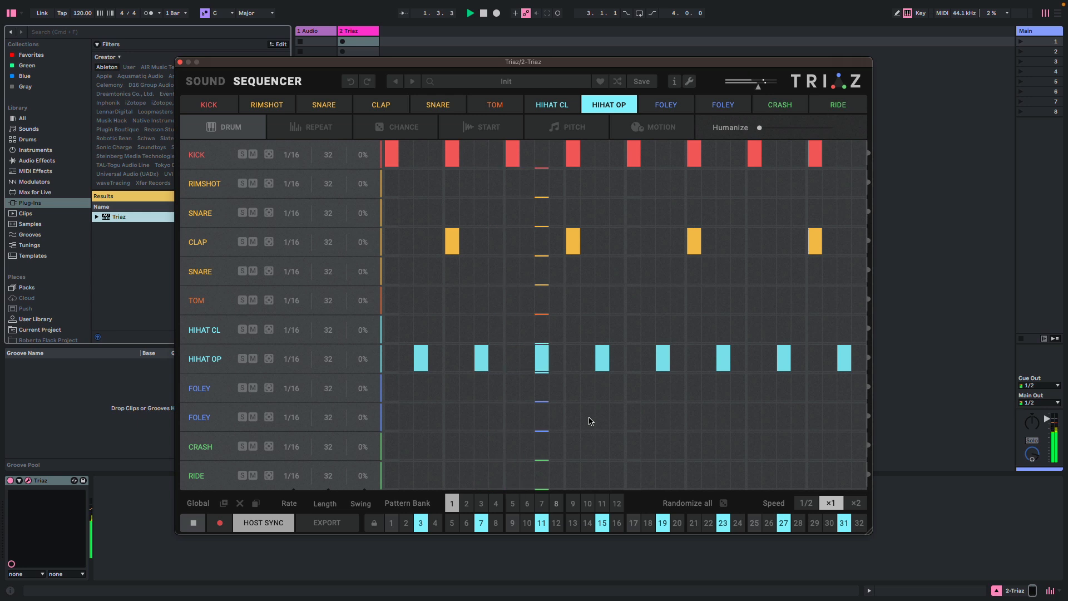
{"action": "key", "text": "space"}
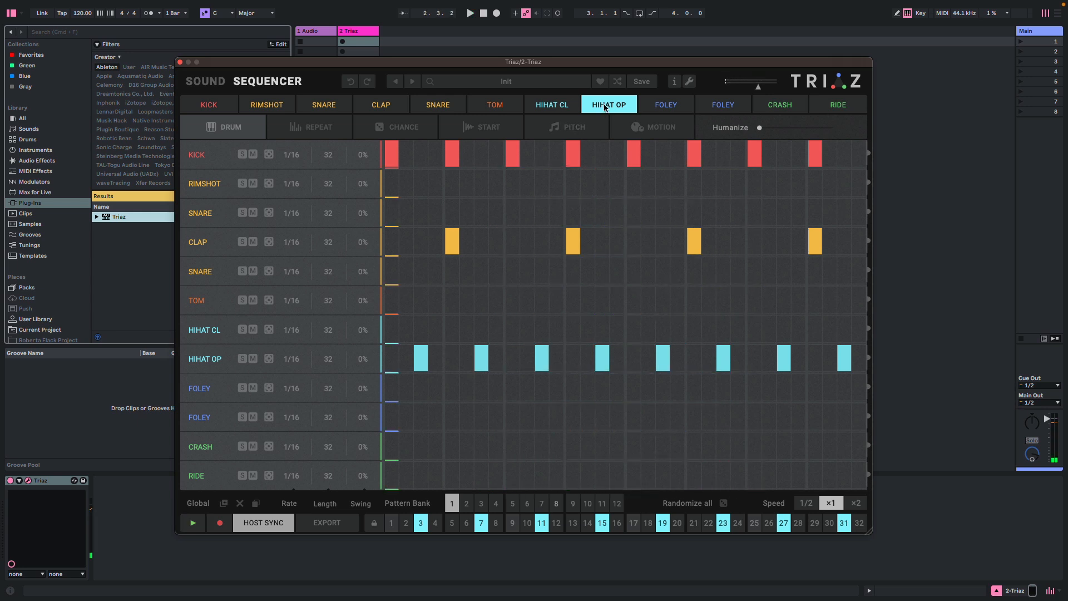
Open the open hi-hat's sound settings and move its layer blend point toward C while listening to the pattern
{"action": "left_click", "coordinate": [205, 84]}
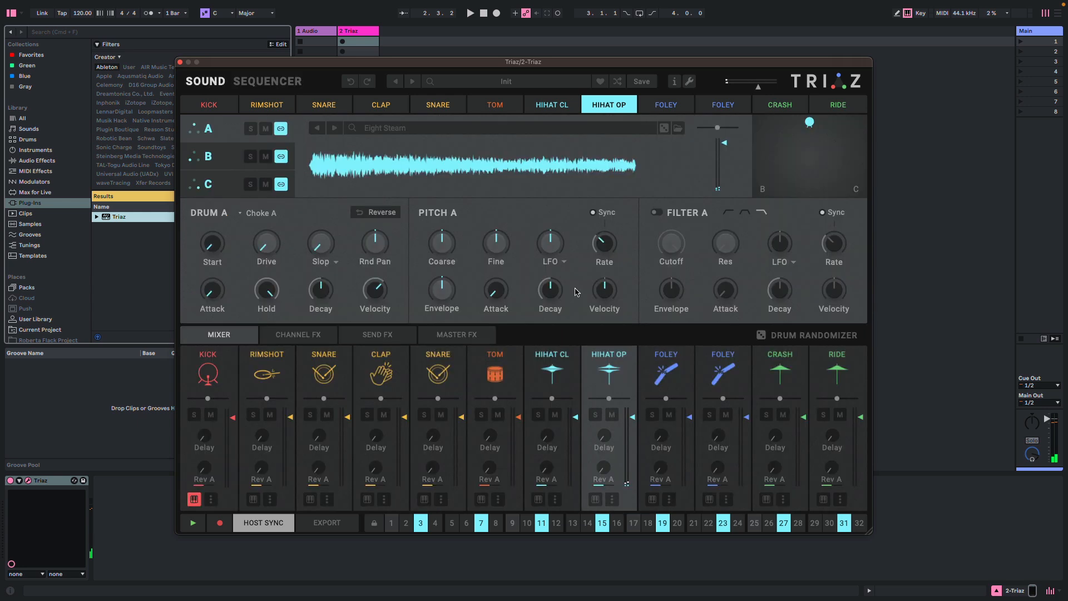
{"action": "key", "text": "space"}
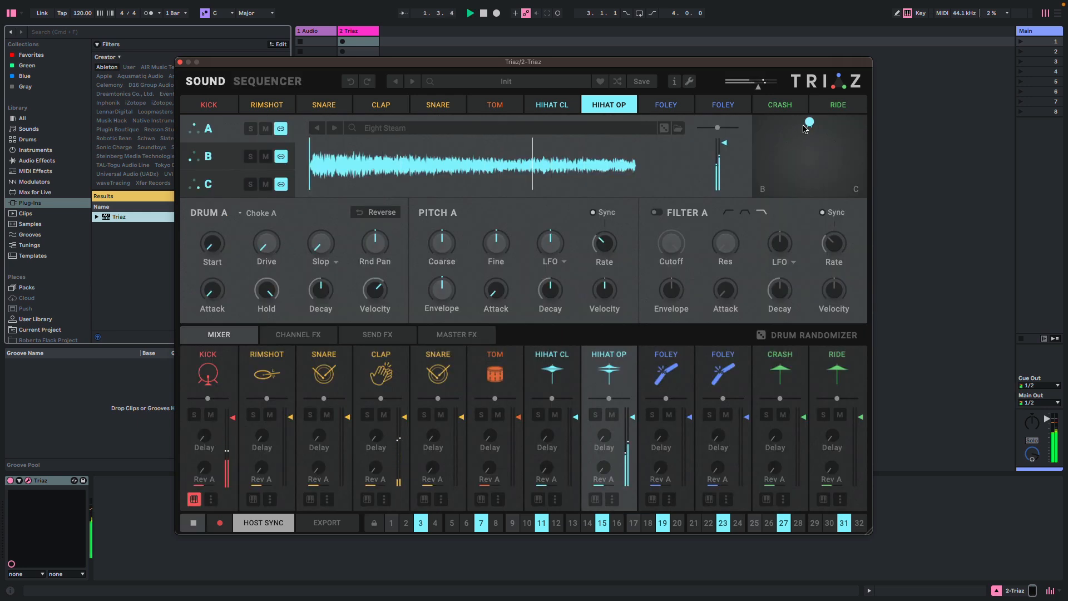
{"action": "left_click_drag", "start_coordinate": [810, 122], "coordinate": [836, 157]}
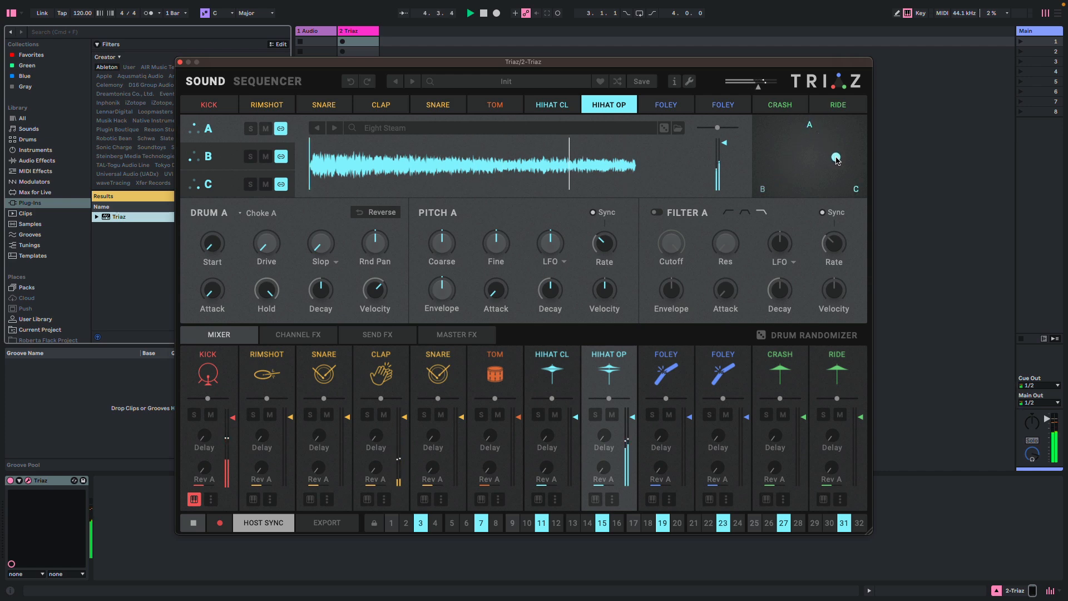
{"action": "key", "text": "space"}
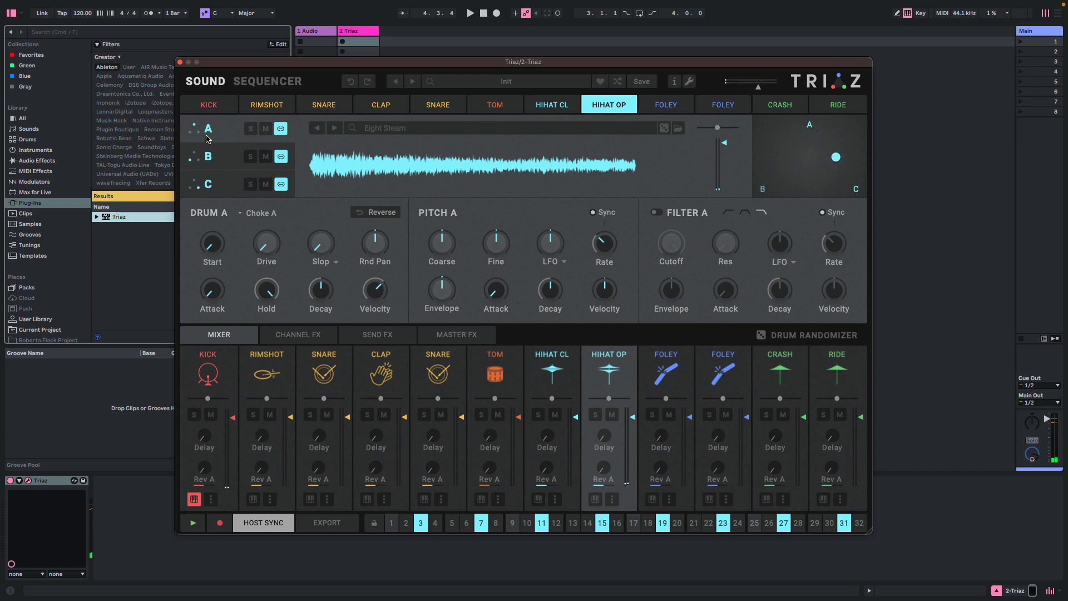
Try random samples for open hi-hat layer A during playback, with the blend point moved back to A
{"action": "left_click", "coordinate": [663, 130]}
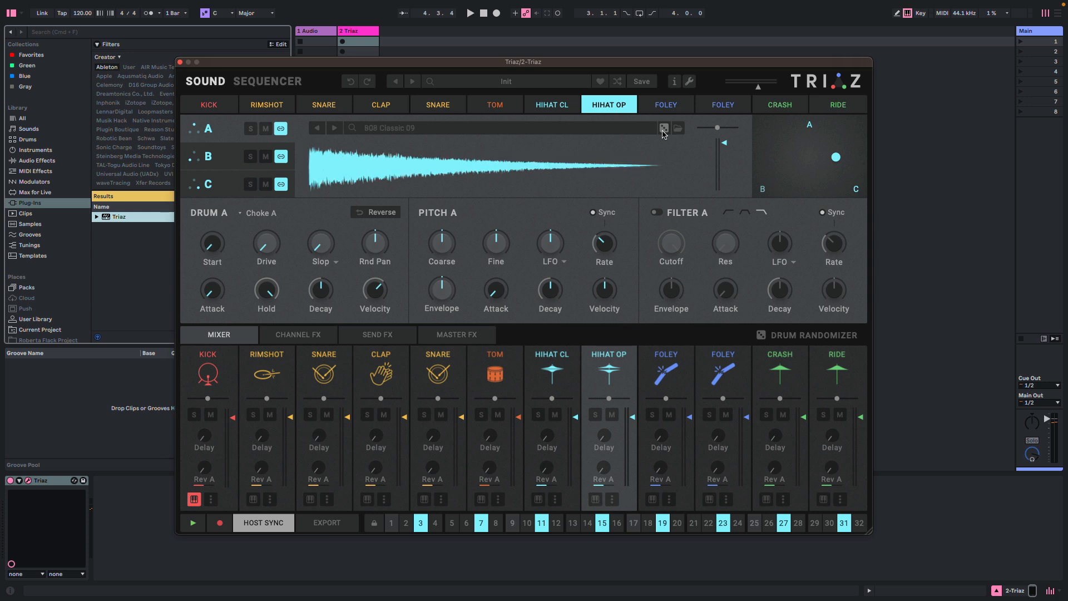
{"action": "left_click", "coordinate": [663, 130]}
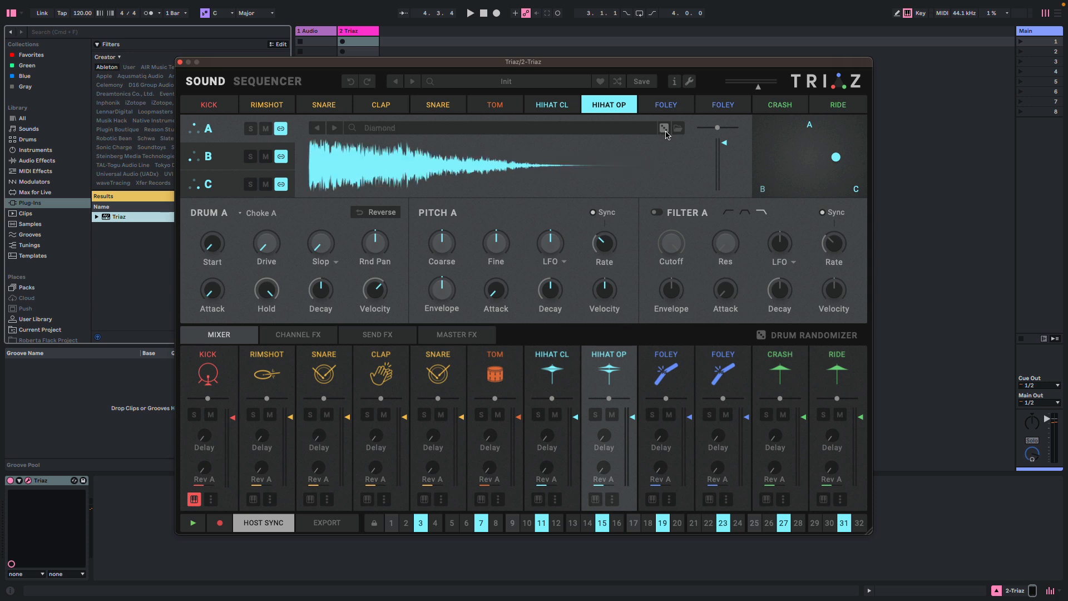
{"action": "key", "text": "space"}
{"action": "left_click_drag", "start_coordinate": [838, 156], "coordinate": [812, 127]}
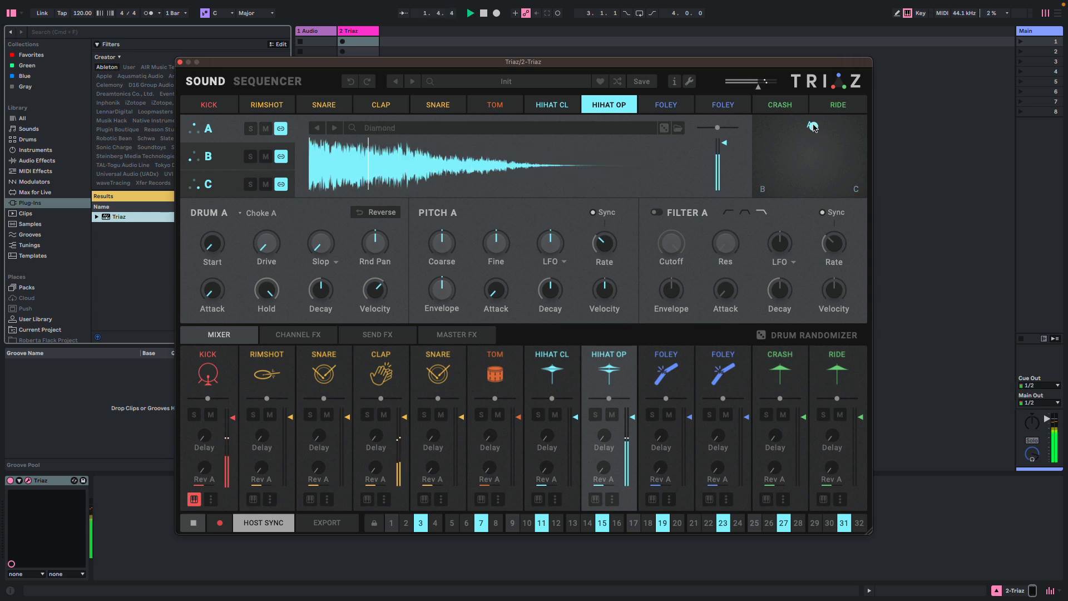
{"action": "left_click", "coordinate": [663, 131]}
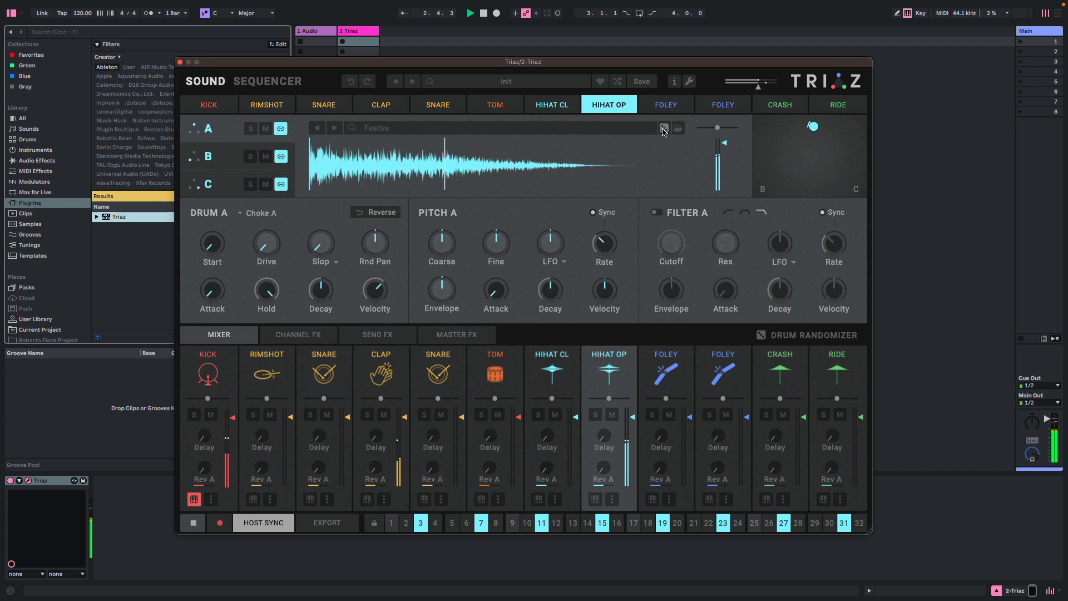
{"action": "left_click", "coordinate": [663, 130]}
{"action": "left_click", "coordinate": [663, 130]}
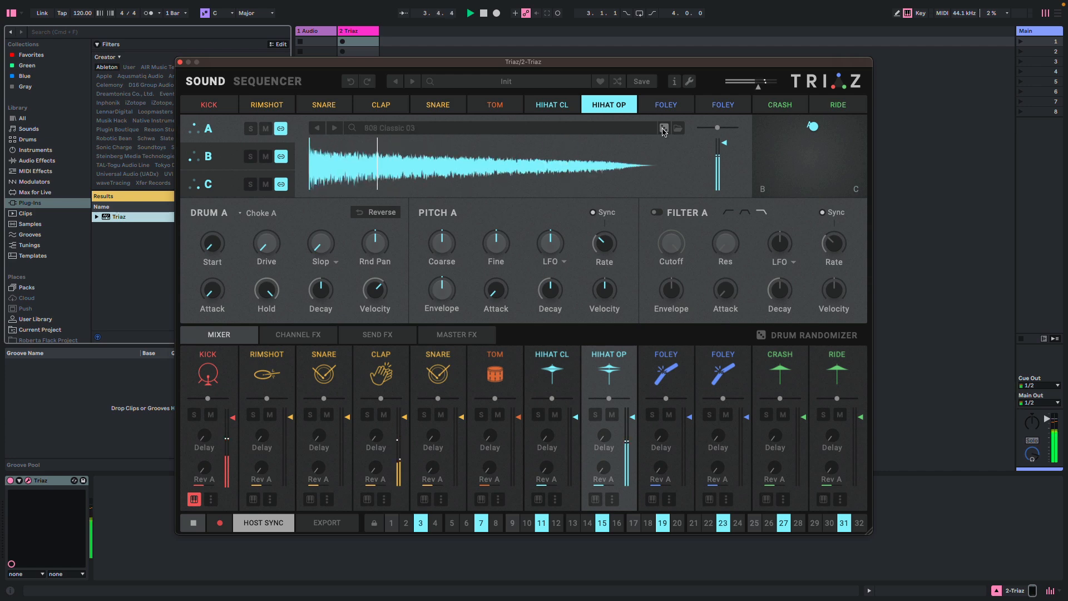
{"action": "left_click", "coordinate": [663, 130]}
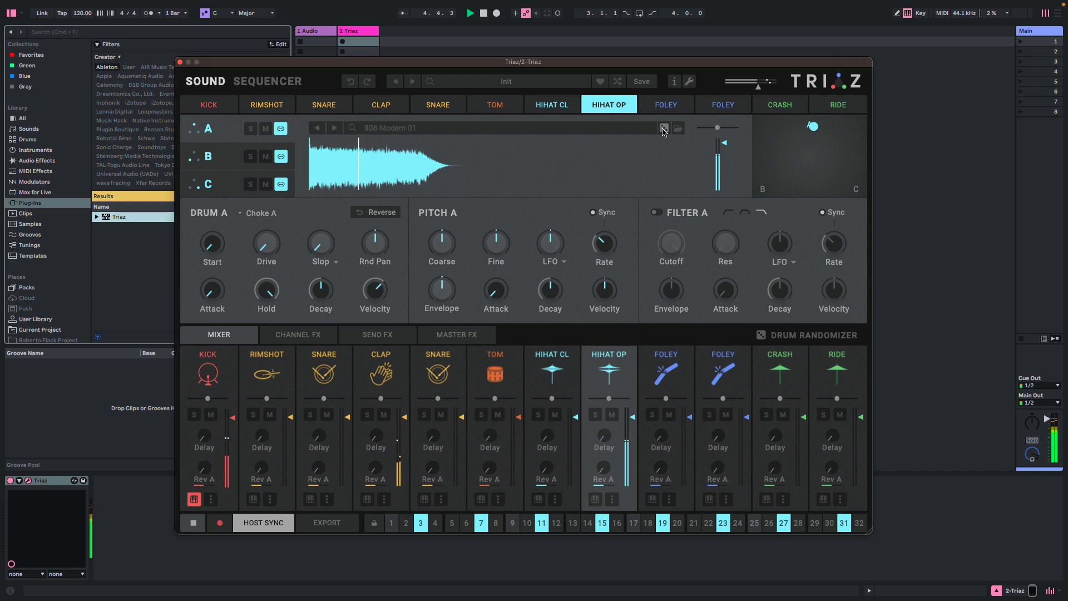
{"action": "left_click", "coordinate": [663, 131]}
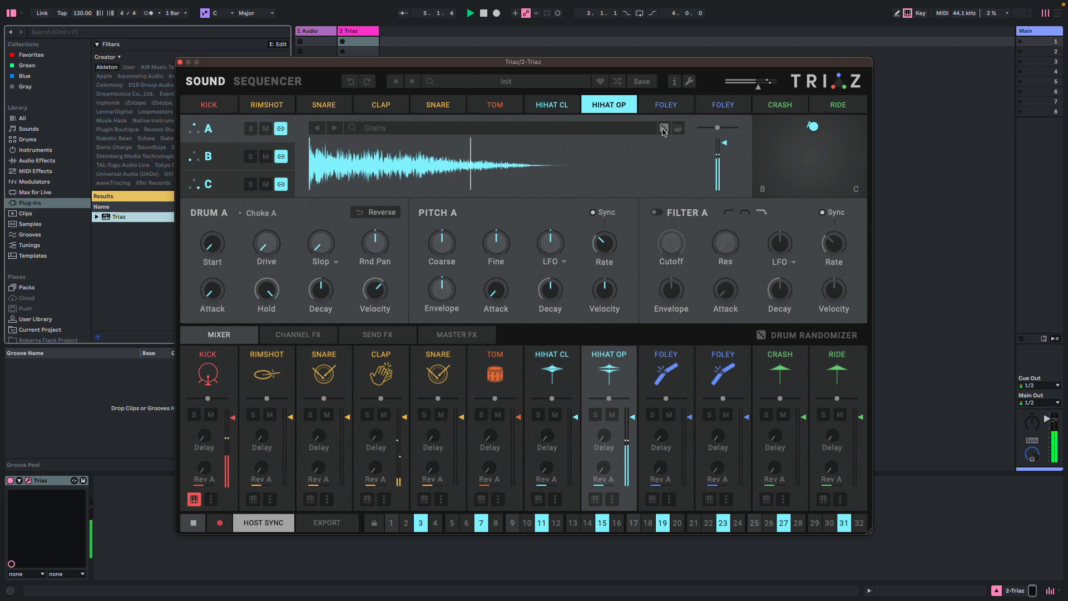
Load the Diamond sample into open hi-hat layer A and close the sample browser
{"action": "left_click", "coordinate": [379, 128]}
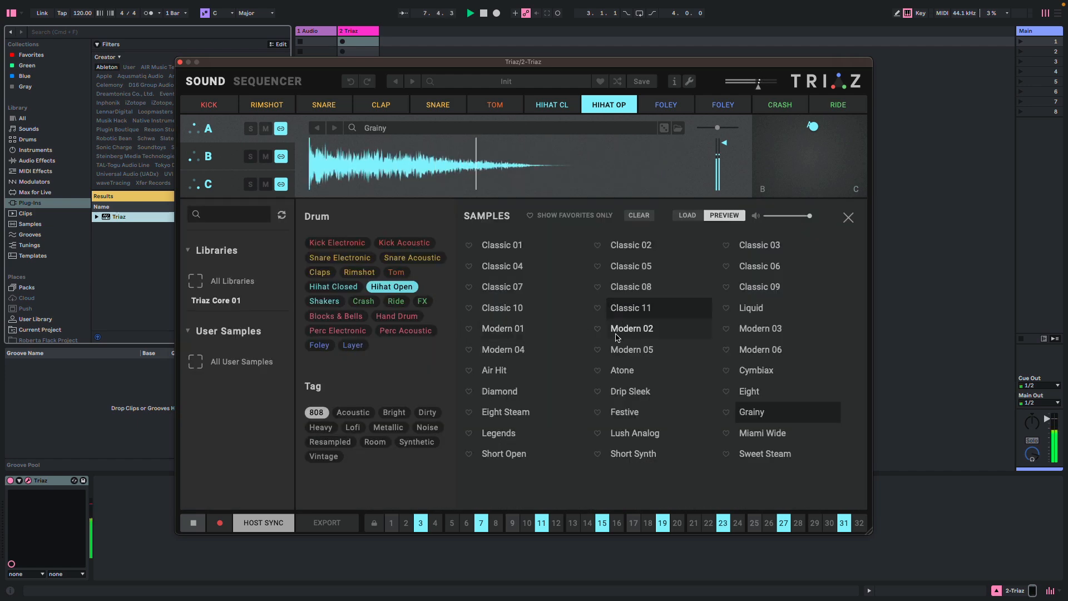
{"action": "left_click", "coordinate": [498, 392]}
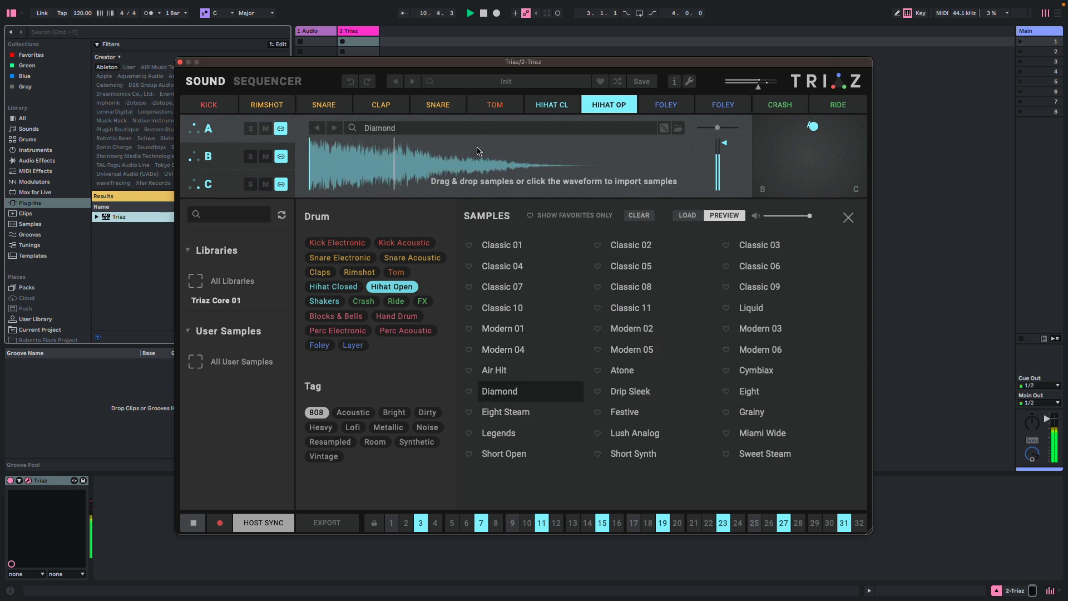
{"action": "left_click", "coordinate": [848, 217]}
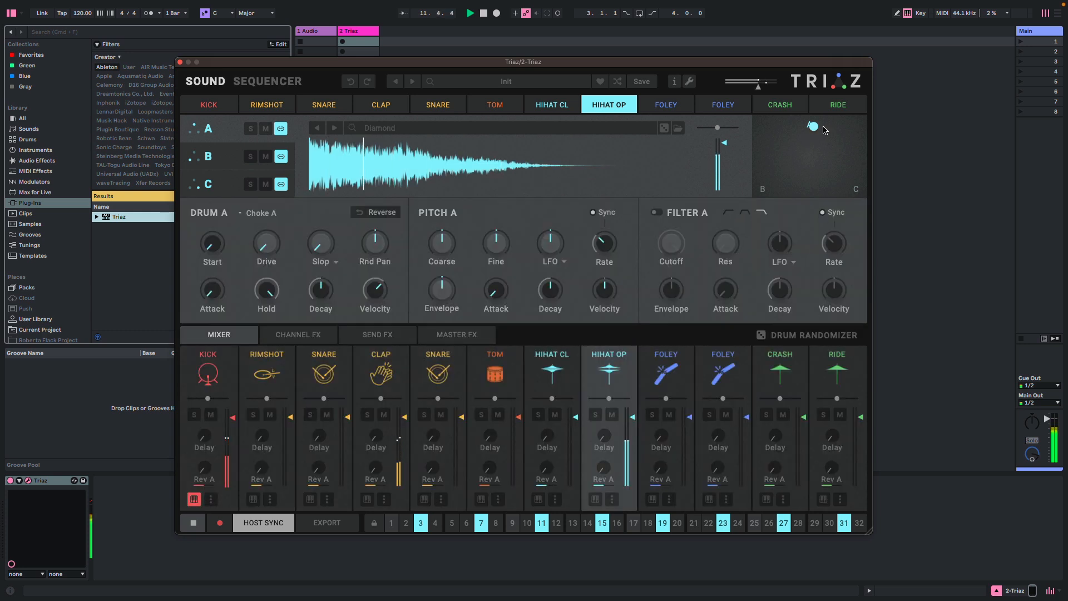
Shorten the hold of open hi-hat layer A, move the layer blend point toward C and stop playback
{"action": "mouse_move", "coordinate": [824, 130]}
{"action": "left_mouse_down"}
{"action": "mouse_move", "coordinate": [839, 165]}
{"action": "mouse_move", "coordinate": [813, 122]}
{"action": "left_mouse_up"}
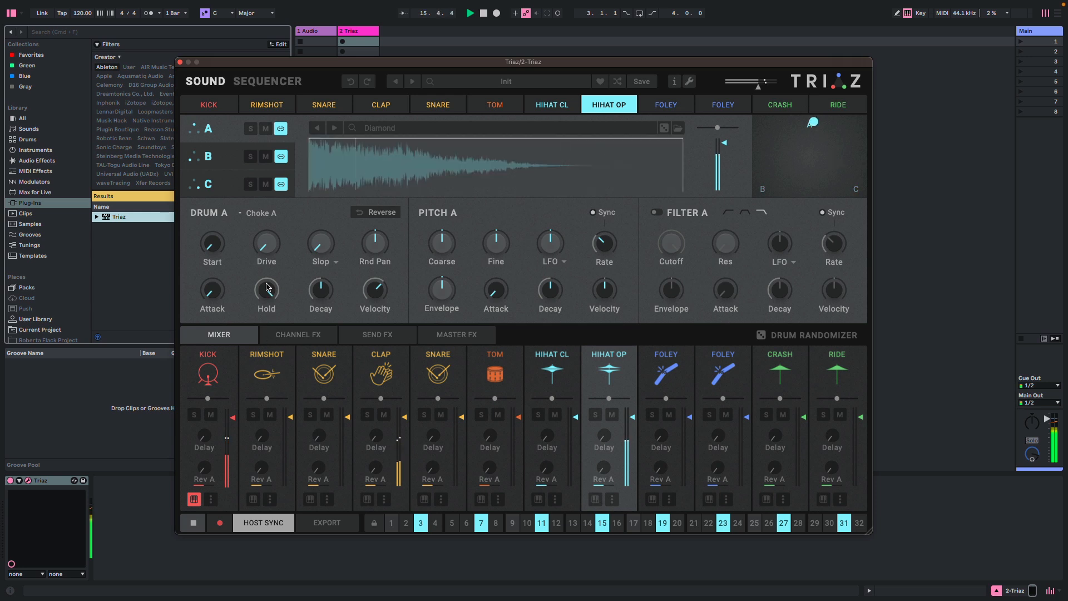
{"action": "left_click_drag", "start_coordinate": [266, 289], "coordinate": [273, 387]}
{"action": "left_click_drag", "start_coordinate": [811, 126], "coordinate": [844, 154]}
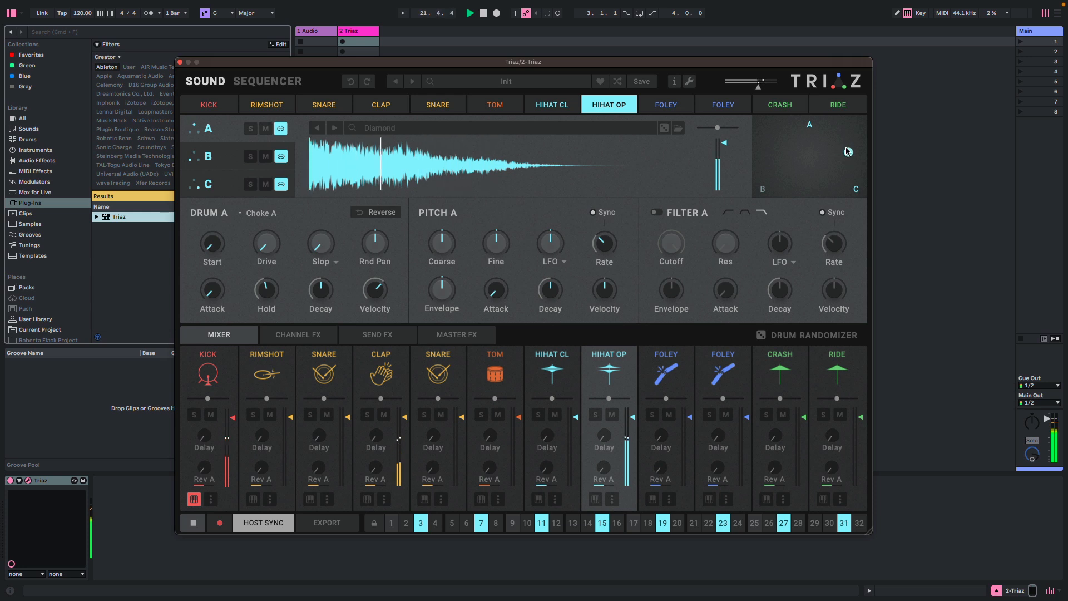
{"action": "key", "text": "space"}
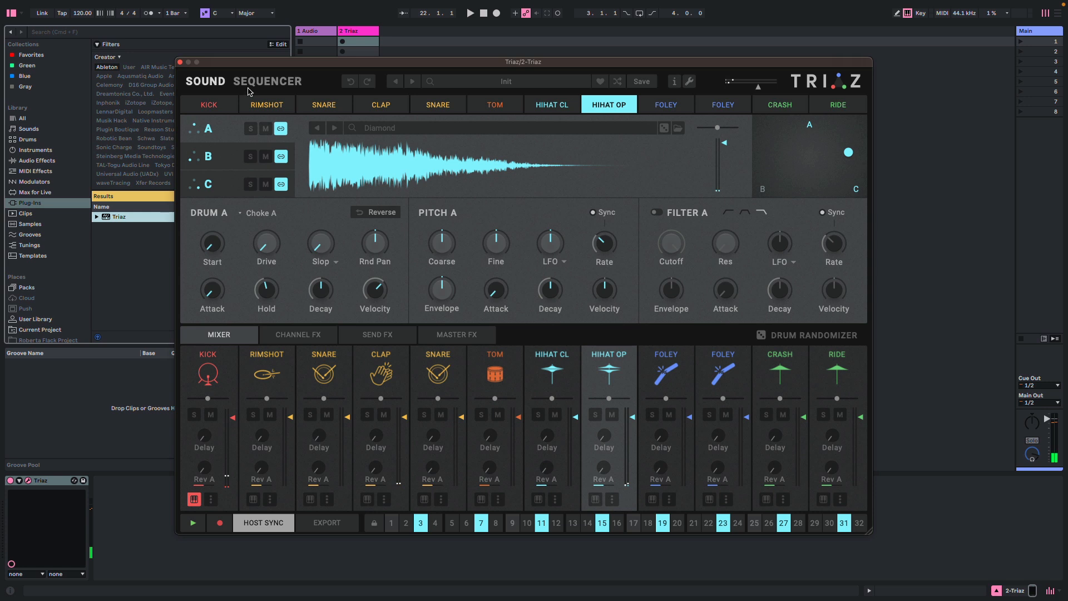
Sequence closed hi-hat hits on every fourth step, from step 4 through step 32
{"action": "left_click", "coordinate": [256, 84]}
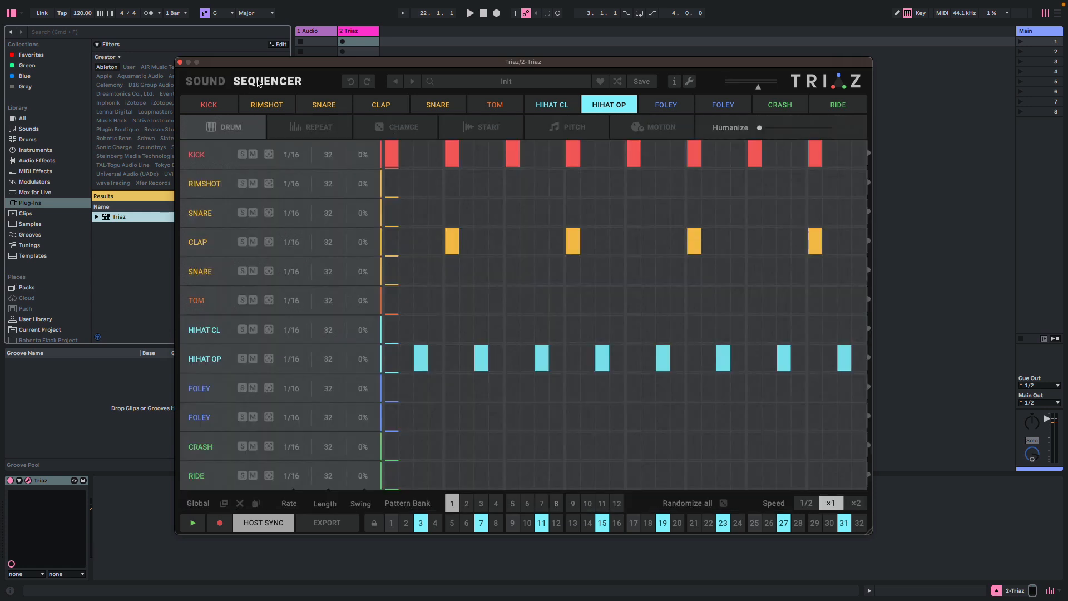
{"action": "left_click", "coordinate": [435, 334]}
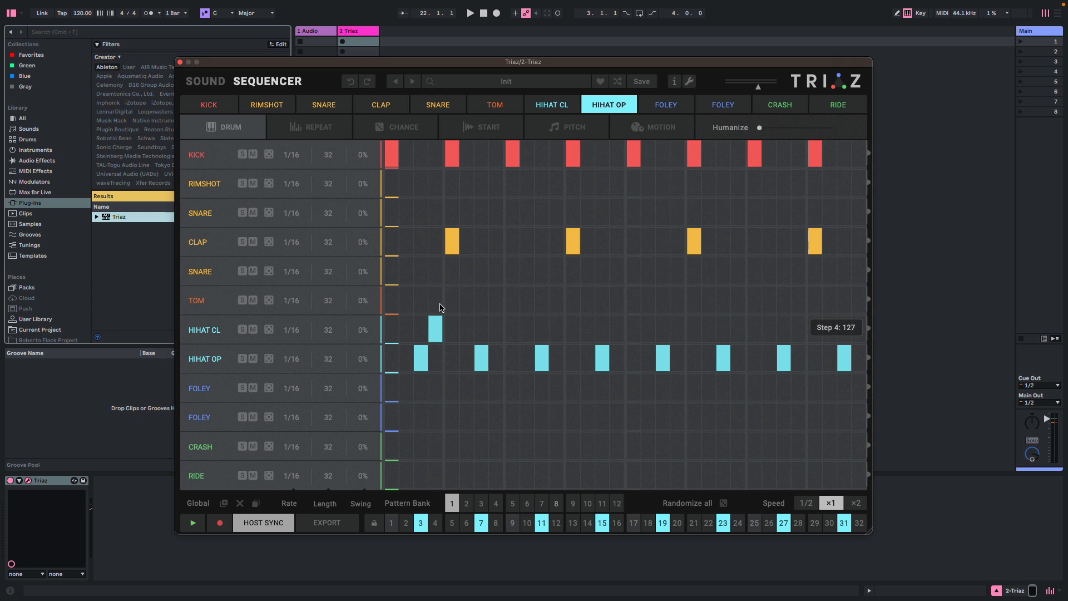
{"action": "left_click", "coordinate": [495, 333]}
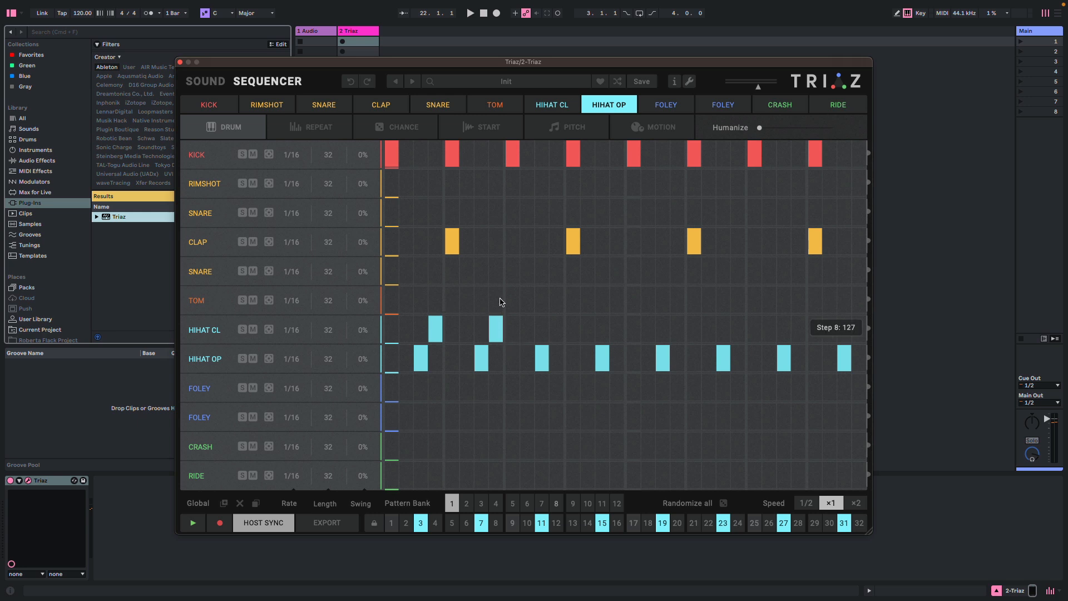
{"action": "left_click", "coordinate": [555, 334]}
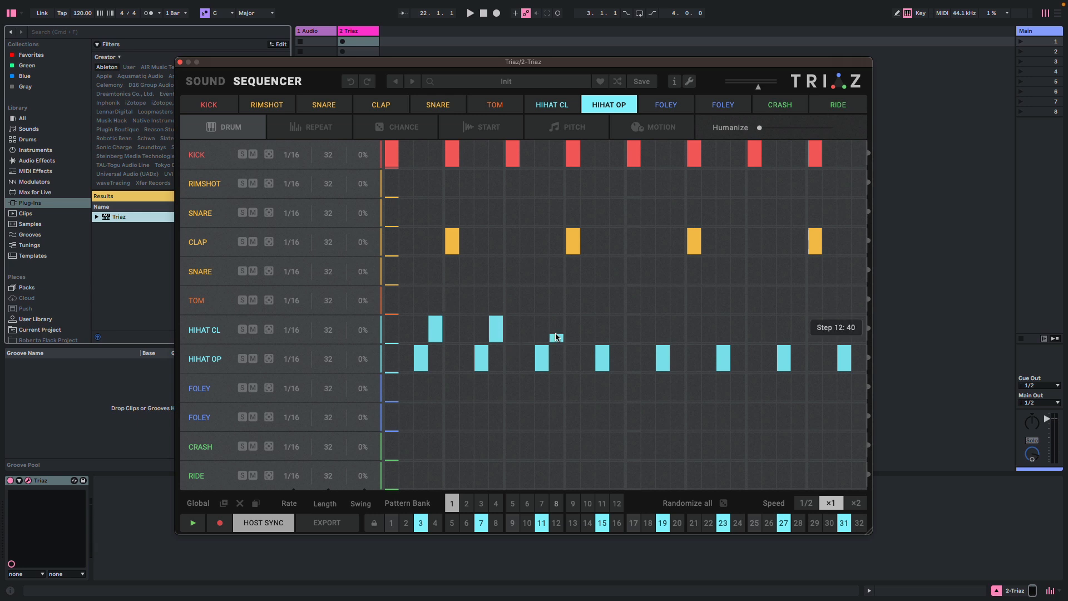
{"action": "left_click", "coordinate": [620, 333]}
{"action": "left_click", "coordinate": [676, 333]}
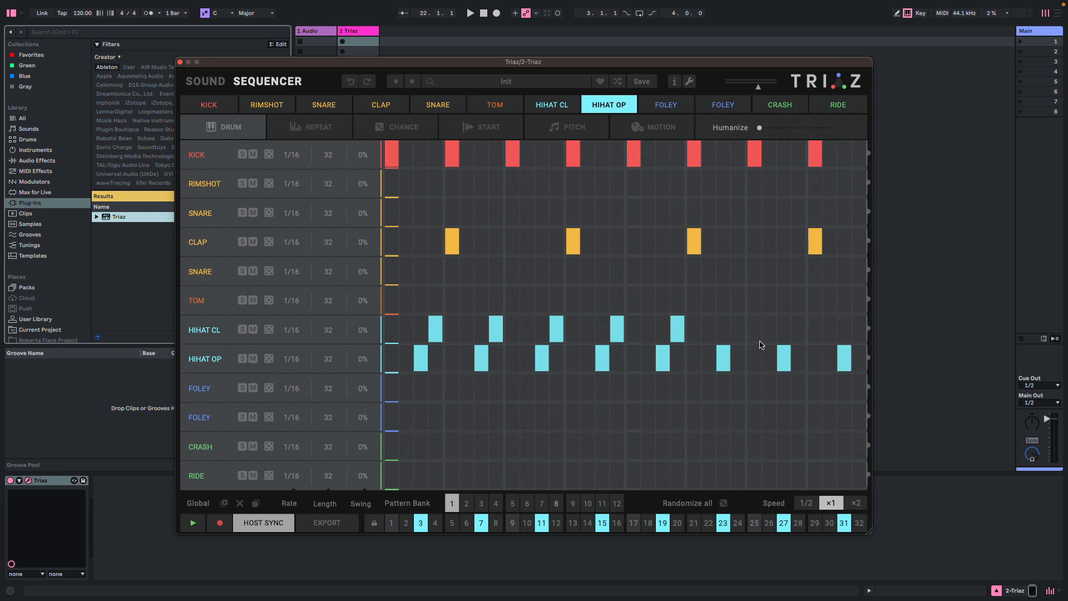
{"action": "left_click", "coordinate": [742, 334]}
{"action": "left_click", "coordinate": [795, 333]}
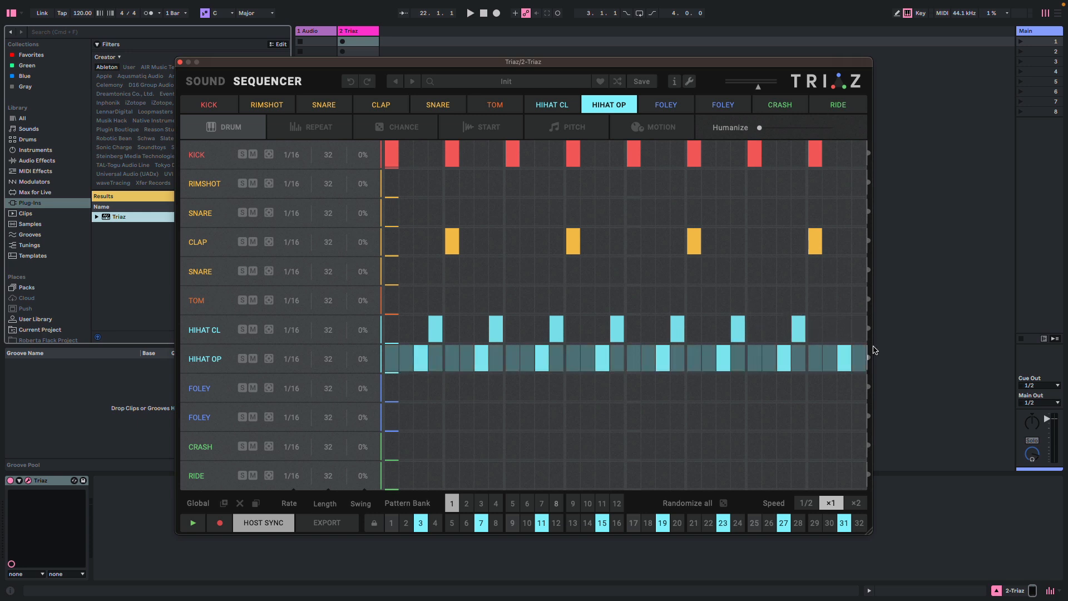
{"action": "left_click", "coordinate": [861, 332]}
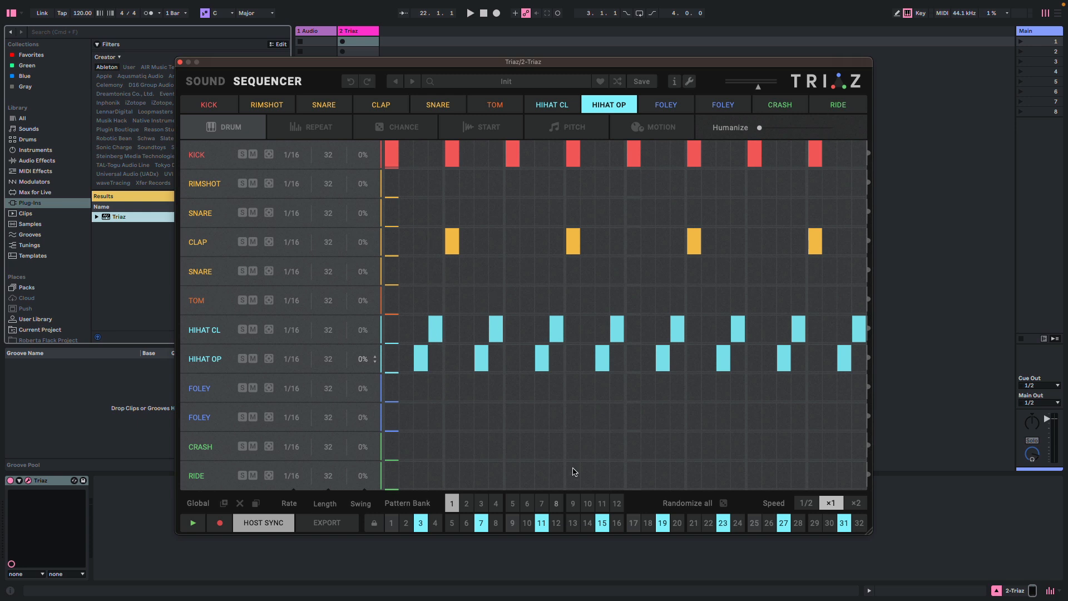
Try random samples for closed hi-hat layer A during playback, settle on Miami Hat and stop playback
{"action": "key", "text": "space"}
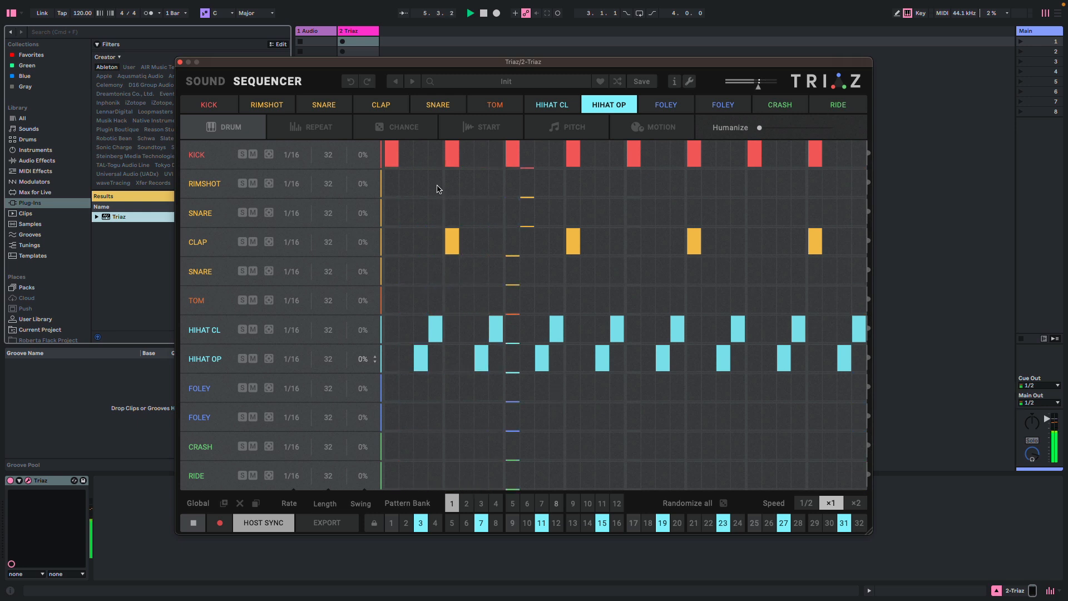
{"action": "left_click", "coordinate": [567, 109]}
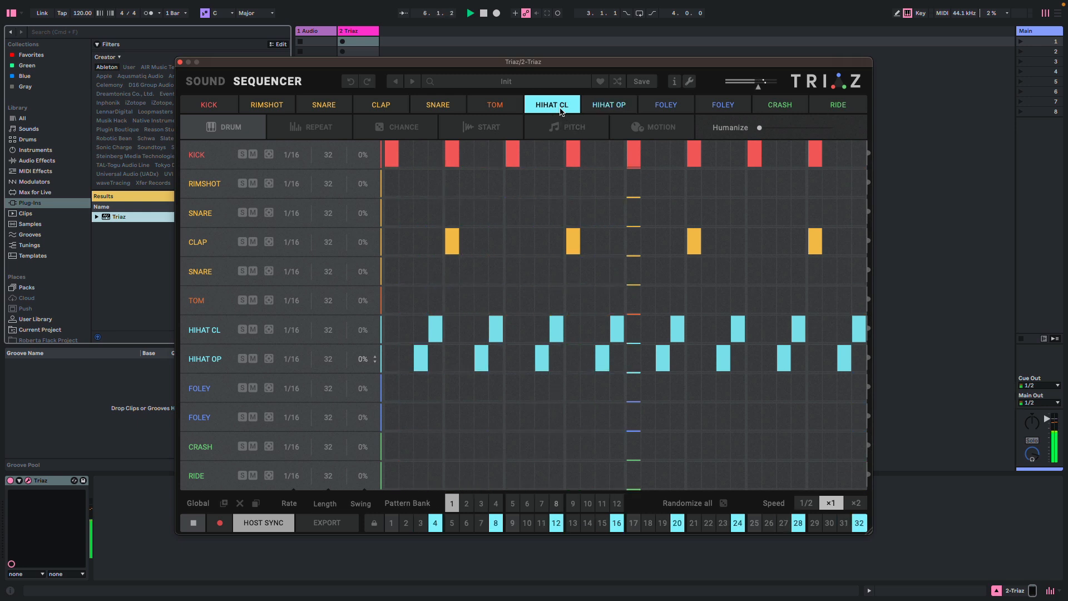
{"action": "left_click", "coordinate": [225, 85]}
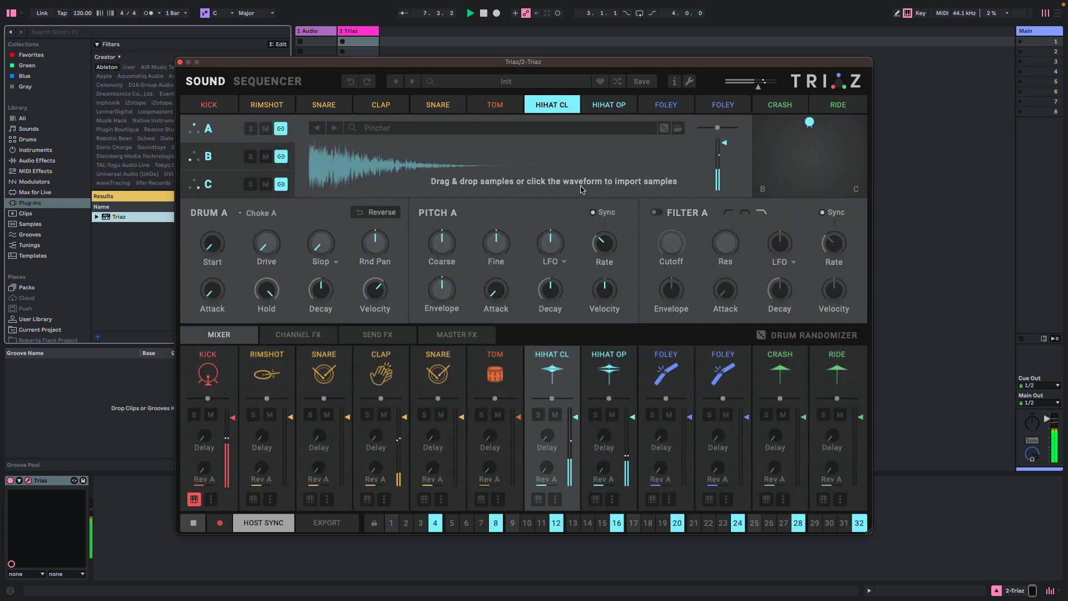
{"action": "left_click", "coordinate": [664, 129]}
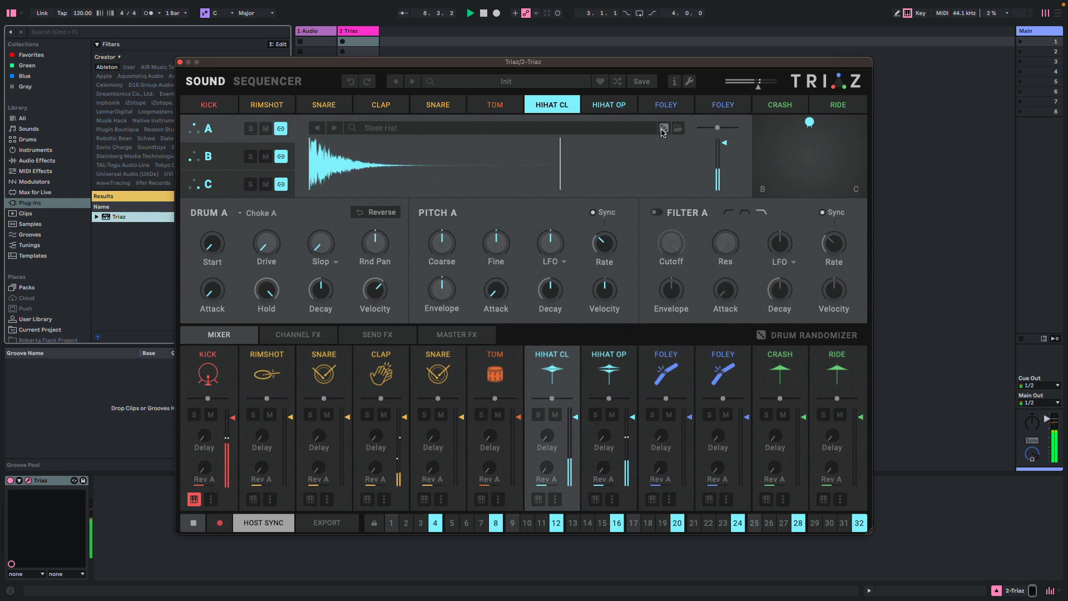
{"action": "left_click", "coordinate": [664, 128]}
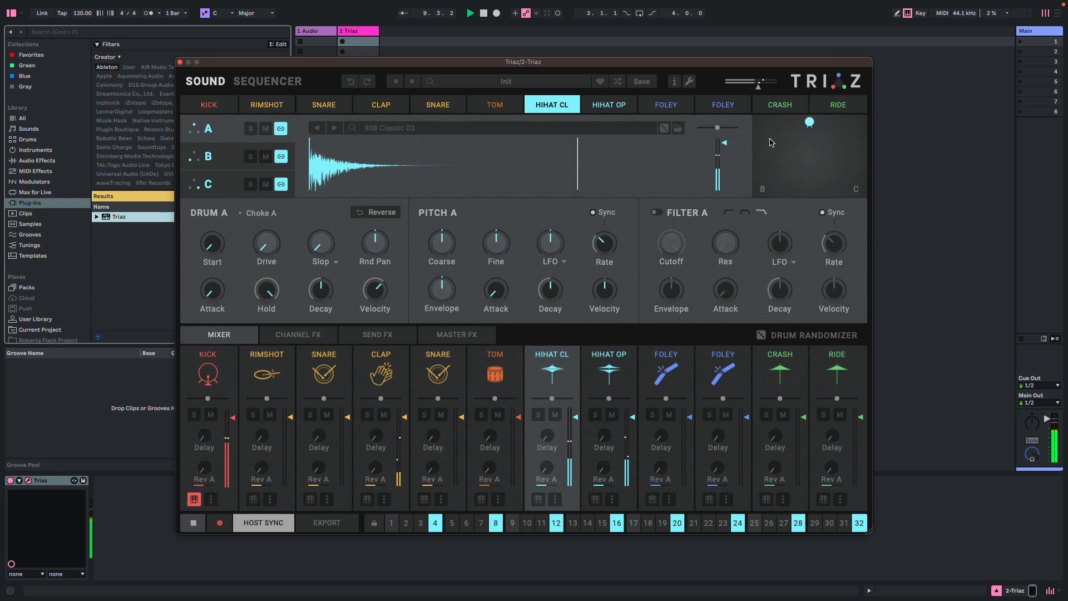
{"action": "left_click", "coordinate": [665, 129]}
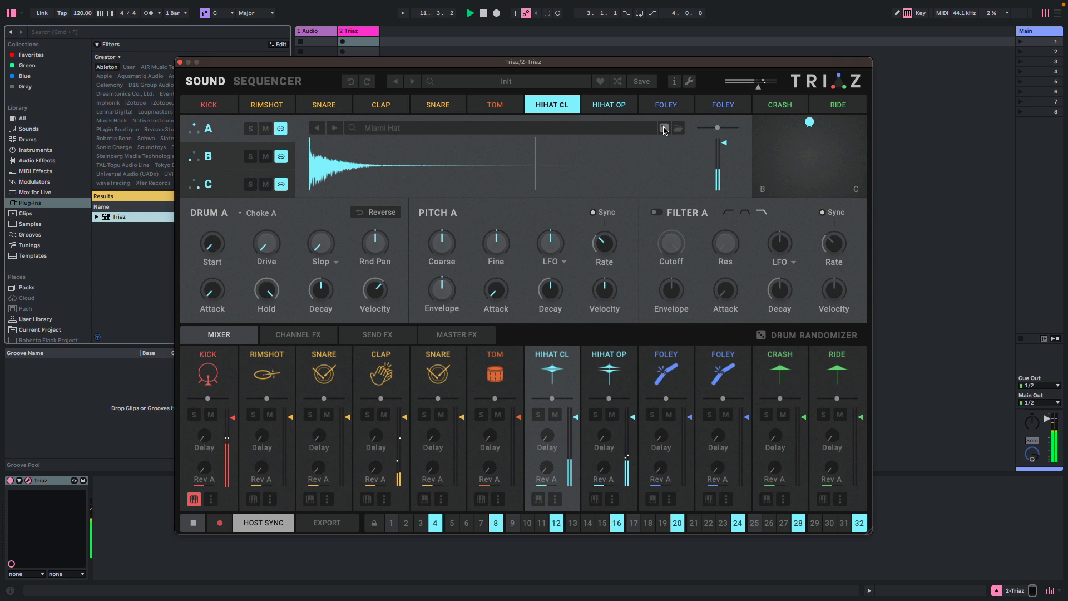
{"action": "key", "text": "space"}
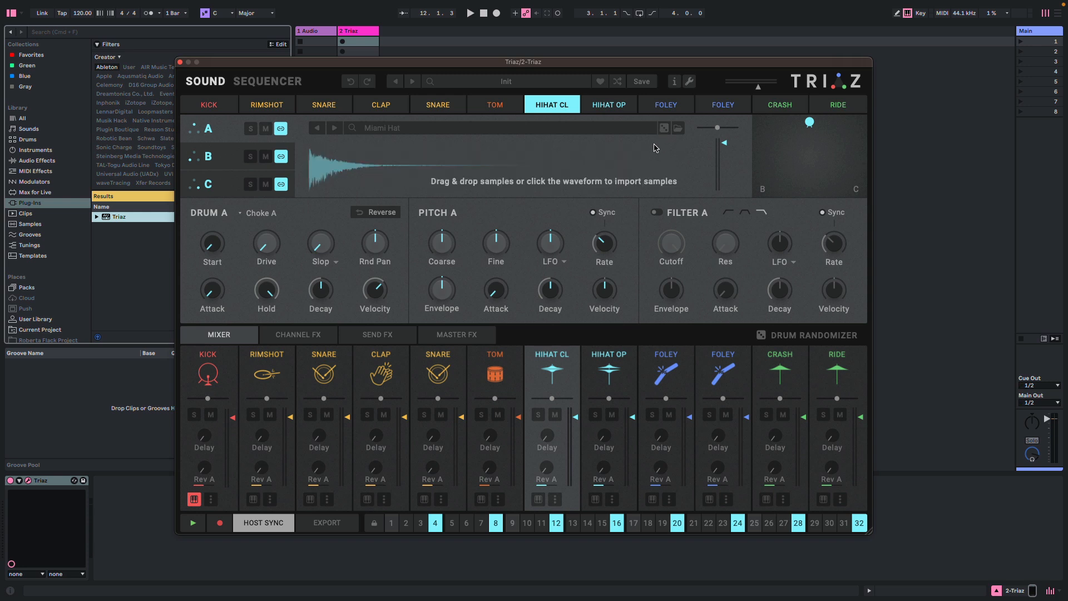
Audition the second snare and sequence its hits on steps 2, 8, 16 and 24, with the pattern playing
{"action": "left_click", "coordinate": [437, 106]}
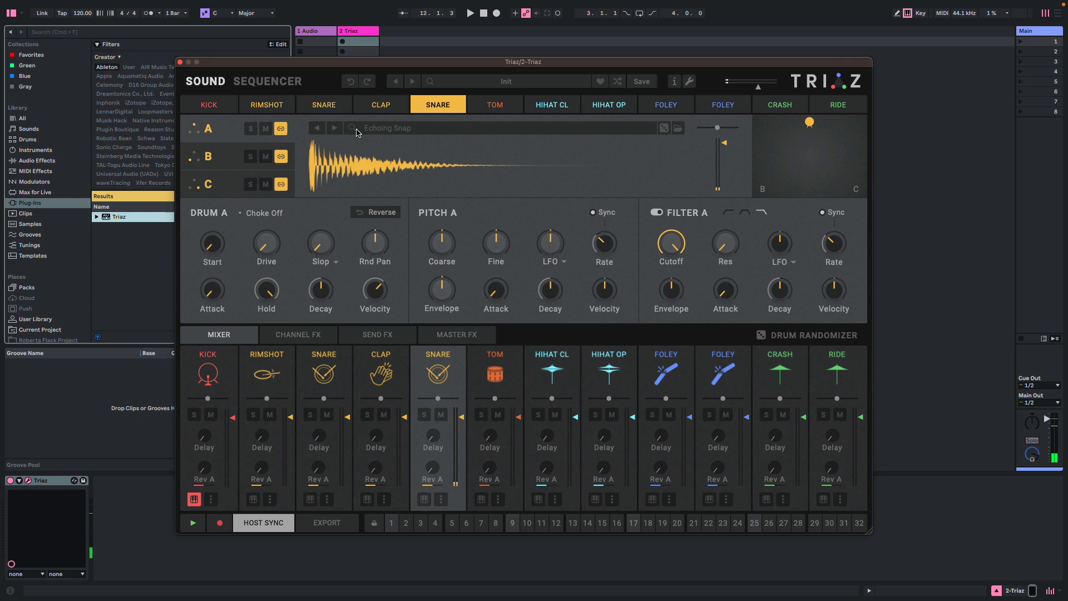
{"action": "left_click", "coordinate": [268, 82]}
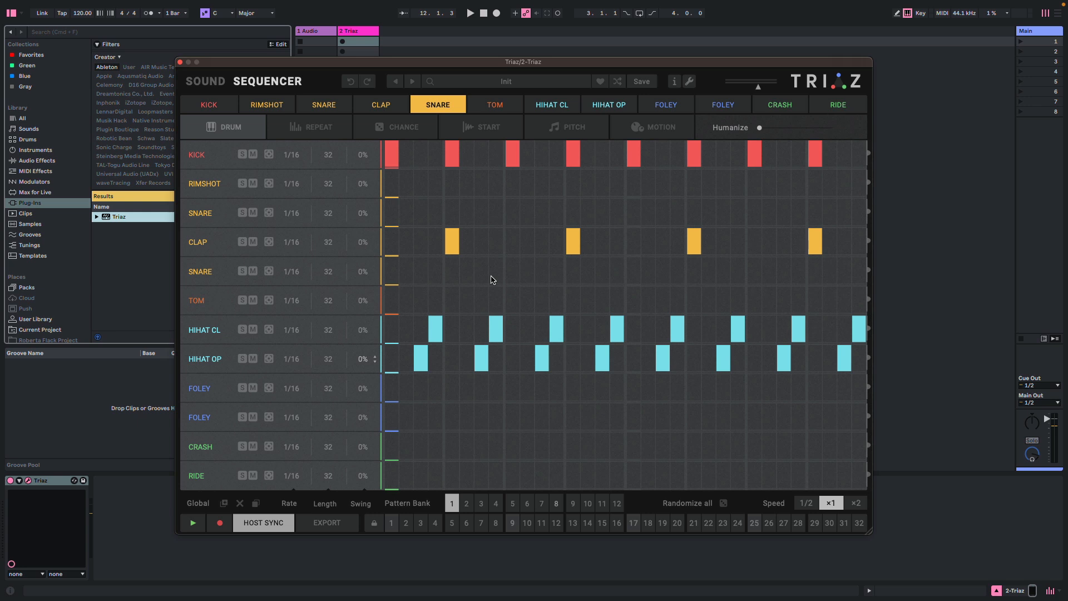
{"action": "left_click", "coordinate": [404, 273]}
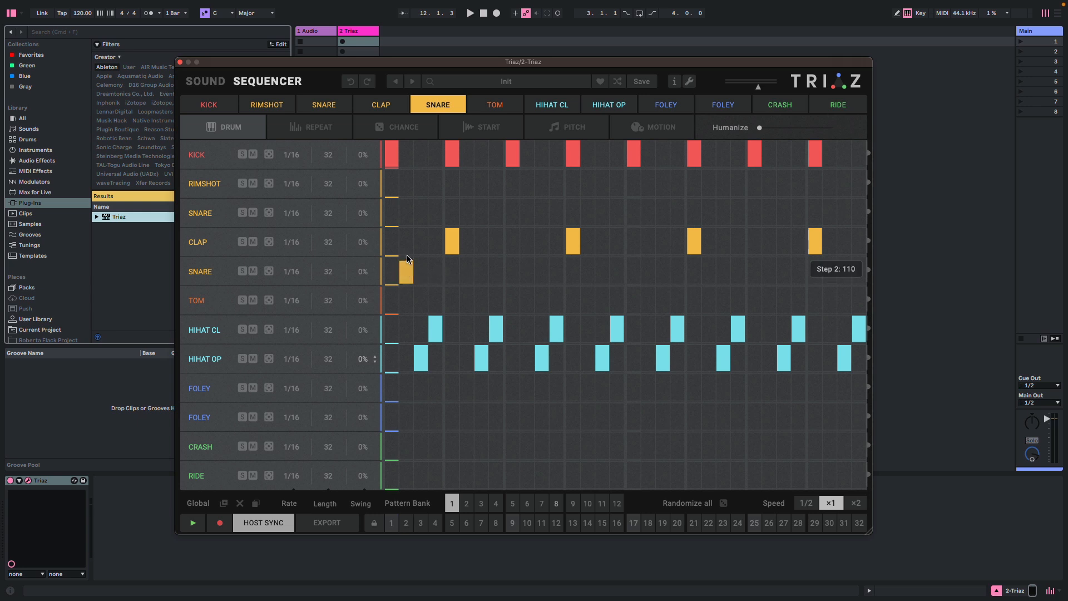
{"action": "key", "text": "space"}
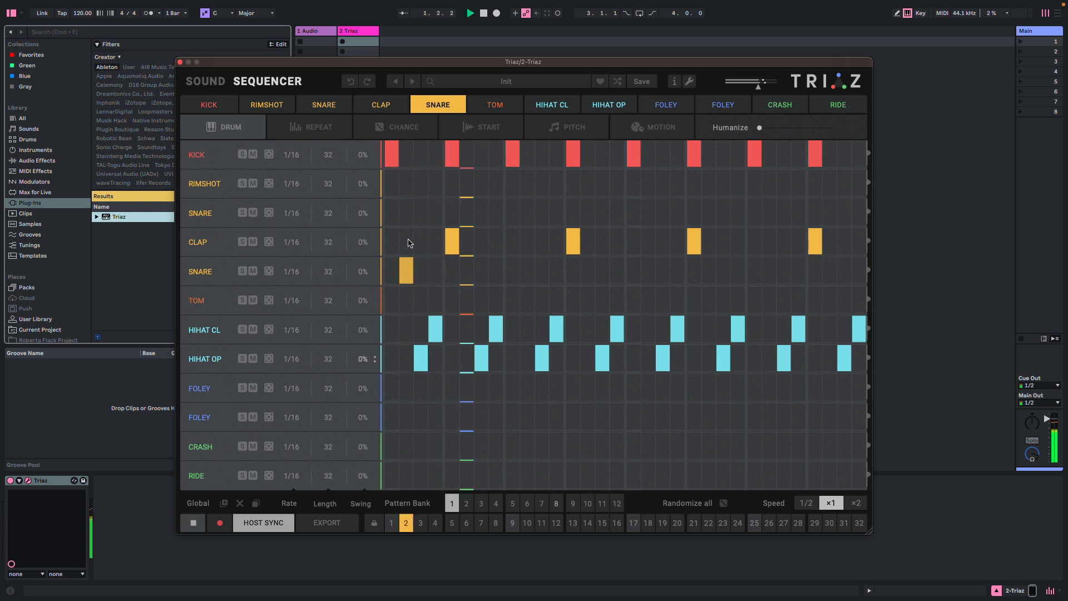
{"action": "left_click", "coordinate": [496, 277]}
{"action": "left_click_drag", "start_coordinate": [496, 277], "coordinate": [524, 231]}
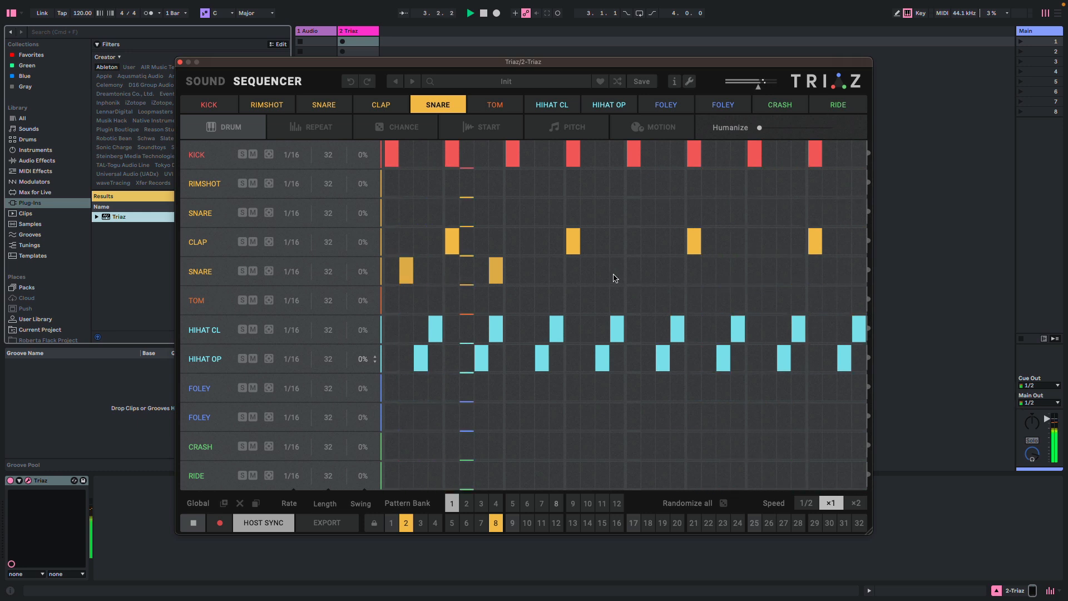
{"action": "left_click_drag", "start_coordinate": [614, 281], "coordinate": [616, 262]}
{"action": "left_click_drag", "start_coordinate": [737, 281], "coordinate": [749, 232]}
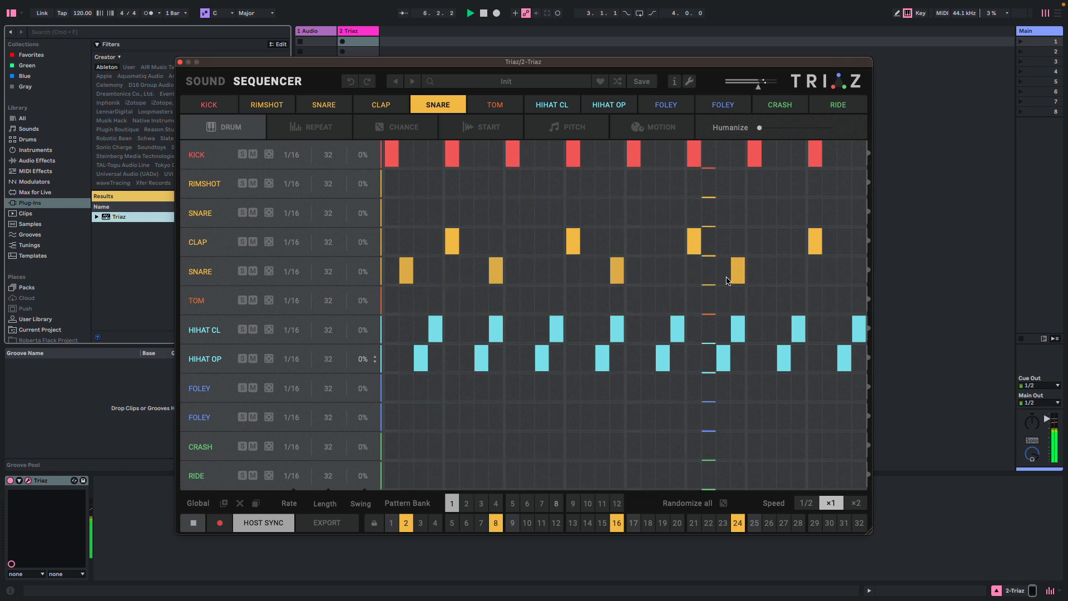
Add second snare hits on steps 28 and 31, move the last one to step 30 and stop playback
{"action": "left_click_drag", "start_coordinate": [793, 280], "coordinate": [800, 248]}
{"action": "left_click_drag", "start_coordinate": [843, 281], "coordinate": [843, 248]}
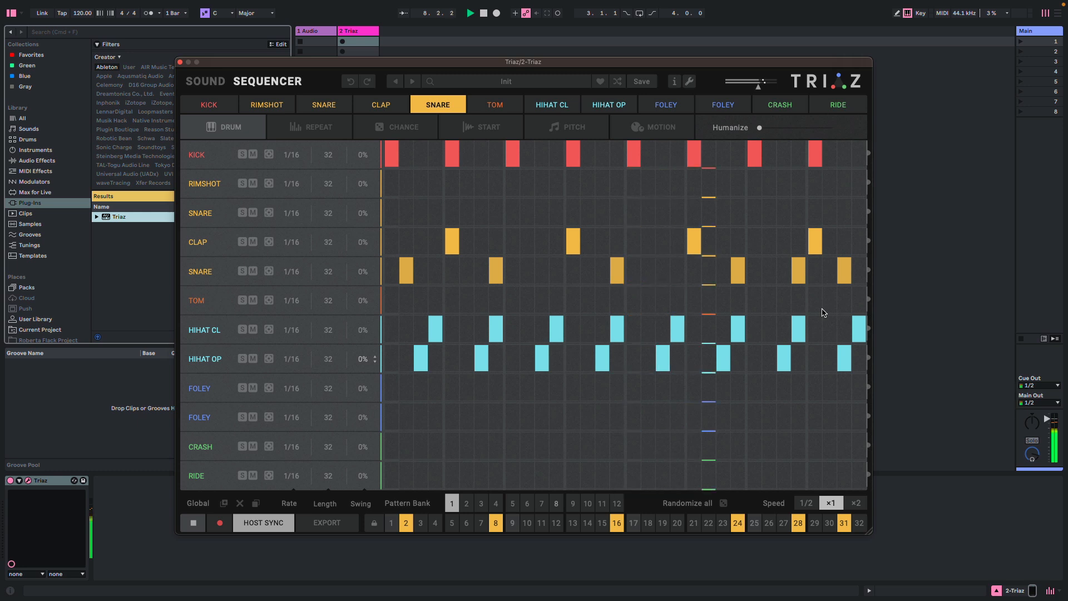
{"action": "left_click", "coordinate": [839, 270]}
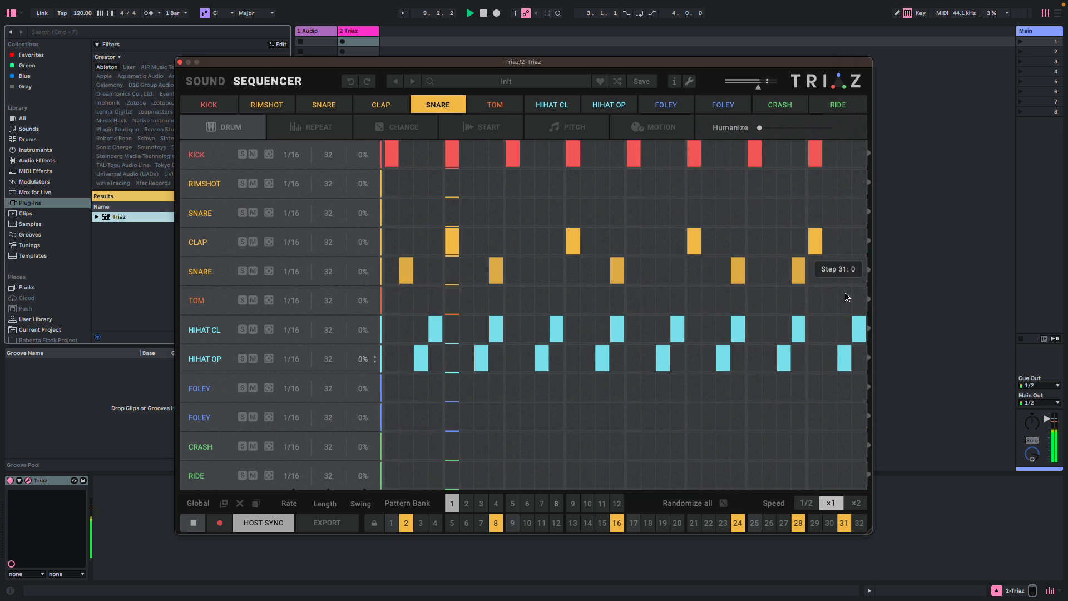
{"action": "left_click", "coordinate": [833, 277]}
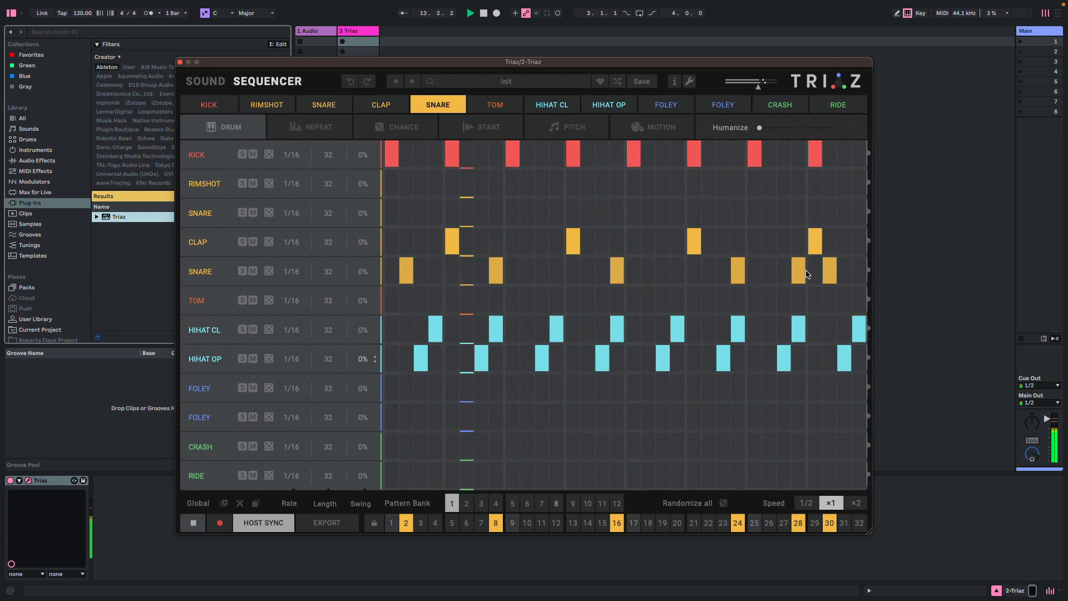
{"action": "key", "text": "space"}
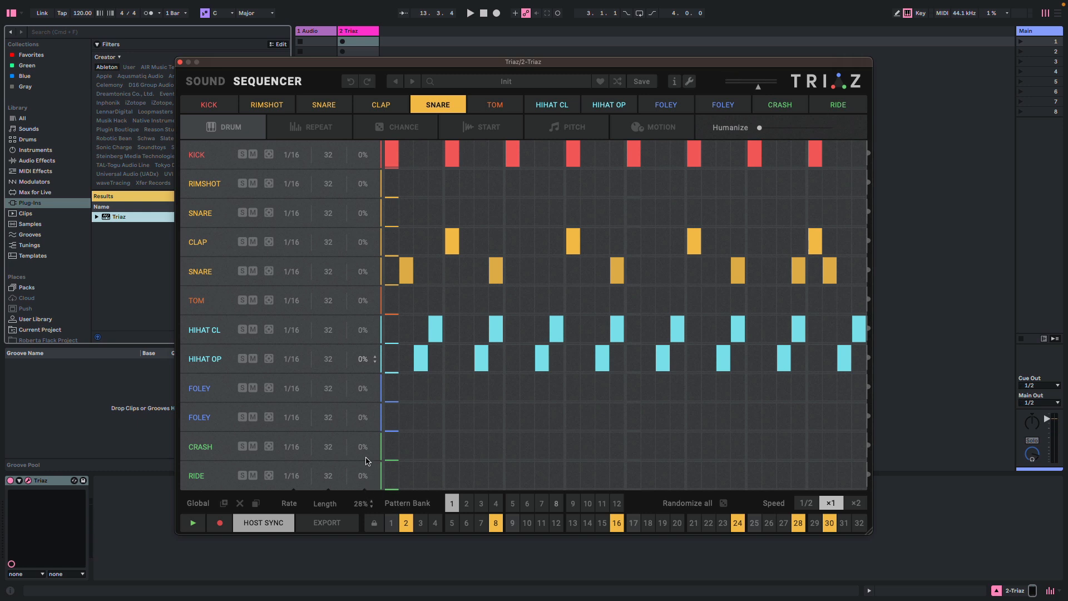
Try a different global swing amount with the pattern playing, reset it to 0% and stop playback
{"action": "left_click_drag", "start_coordinate": [366, 460], "coordinate": [367, 460]}
{"action": "key", "text": "space"}
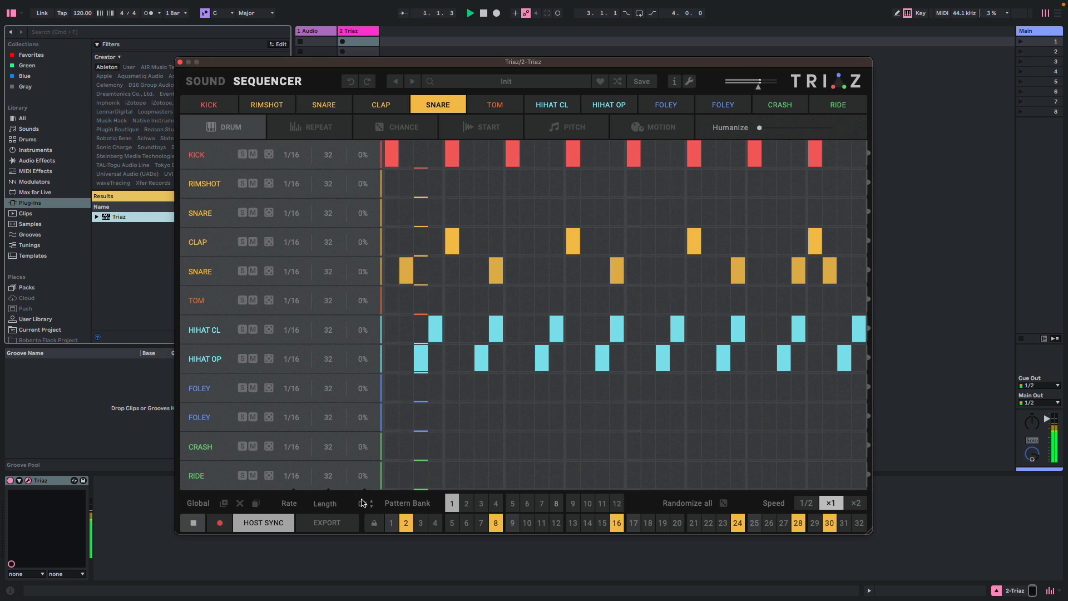
{"action": "double_click", "coordinate": [362, 503]}
{"action": "key", "text": "space"}
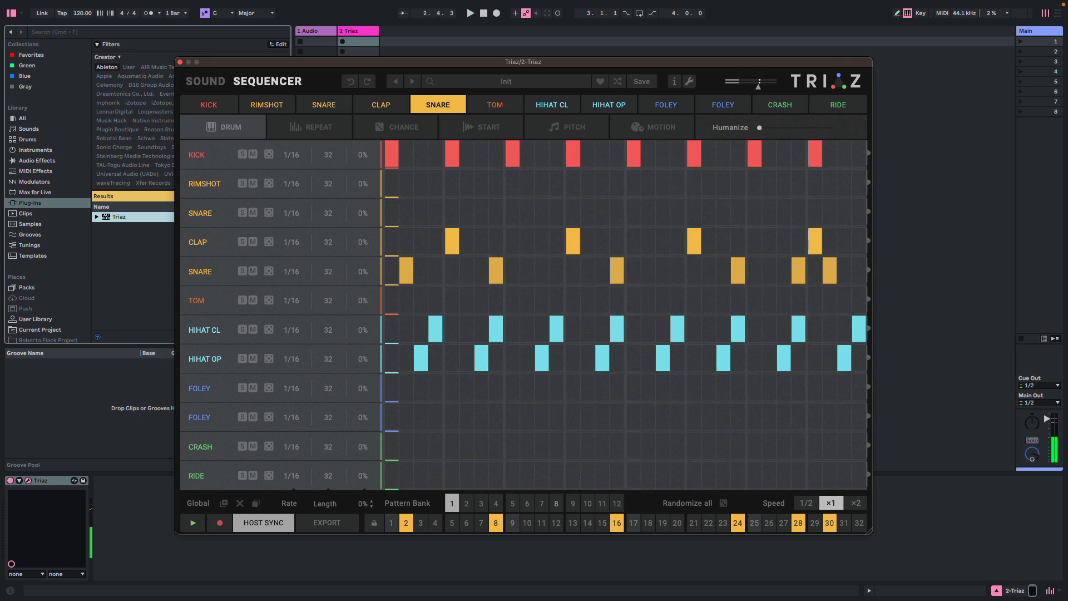
Set the global swing to 79% and listen briefly to the pattern
{"action": "left_click_drag", "start_coordinate": [374, 381], "coordinate": [374, 381]}
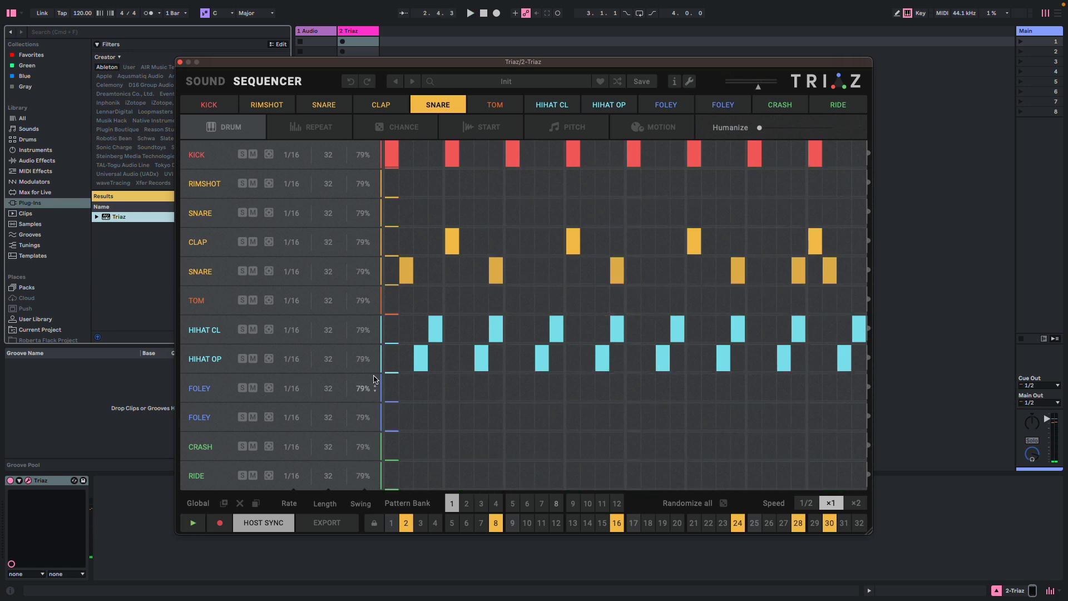
{"action": "key", "text": "space"}
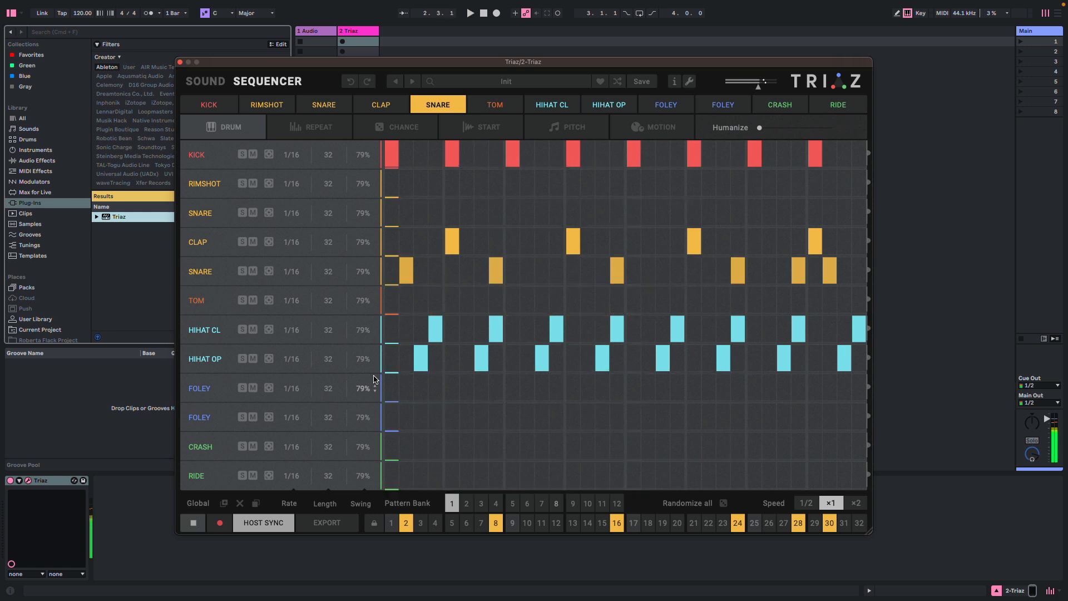
{"action": "key", "text": "space"}
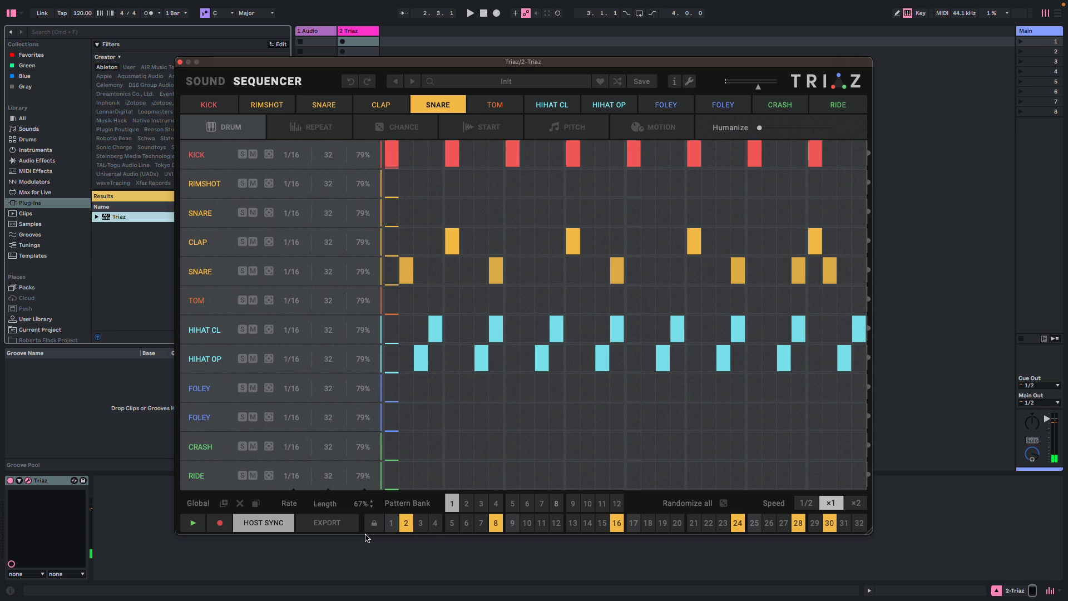
Set the global swing to 51% and play the pattern to check the groove
{"action": "left_click_drag", "start_coordinate": [367, 562], "coordinate": [367, 564]}
{"action": "key", "text": "space"}
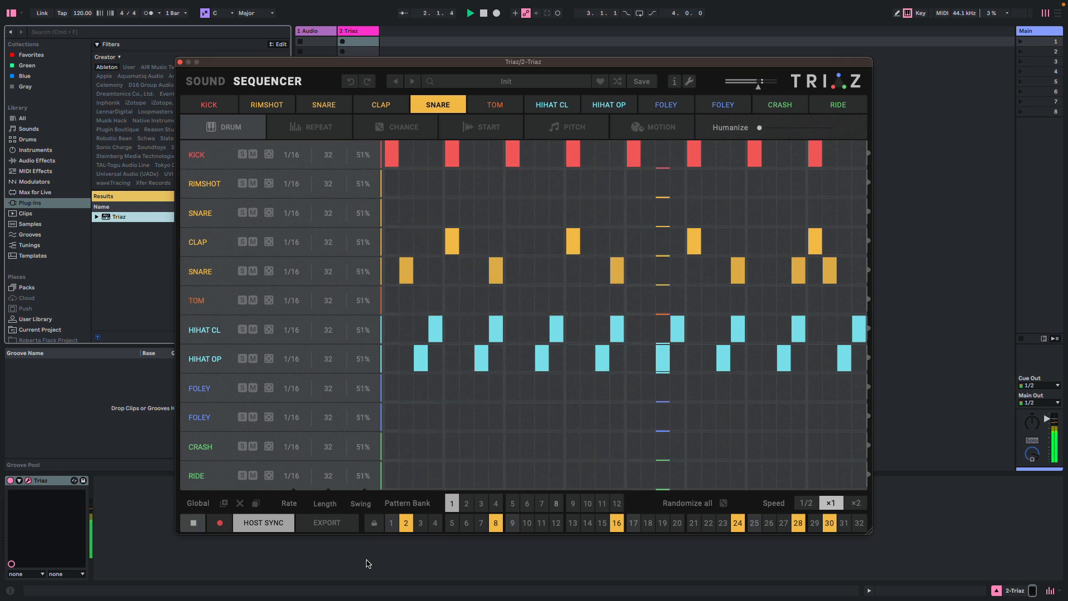
{"action": "key", "text": "space"}
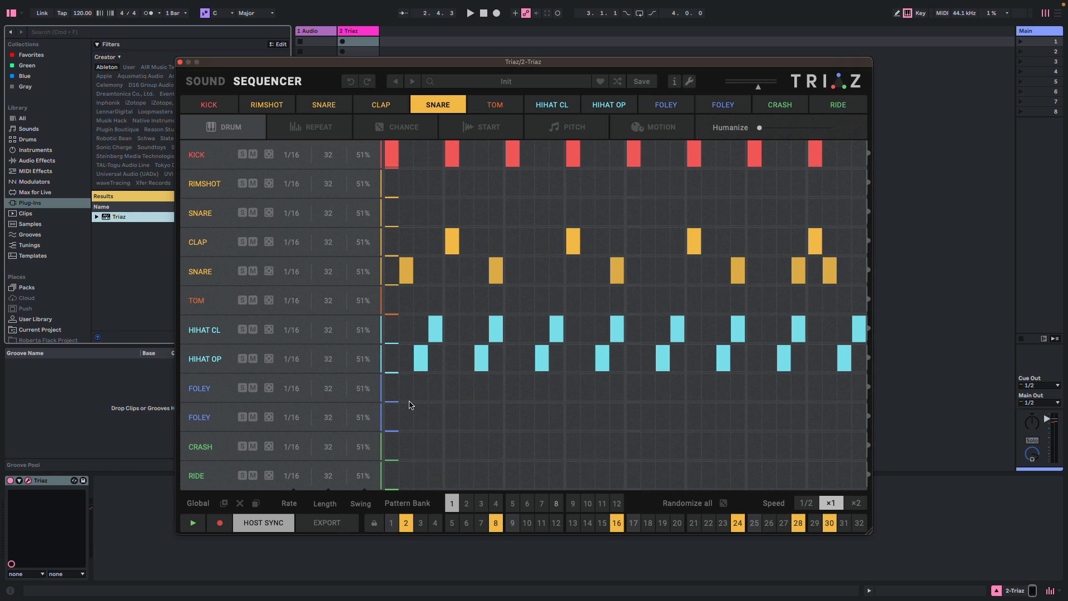
Audition both foley drums and open the sound settings of the first one
{"action": "mouse_move", "coordinate": [210, 398]}
{"action": "left_click", "coordinate": [655, 105]}
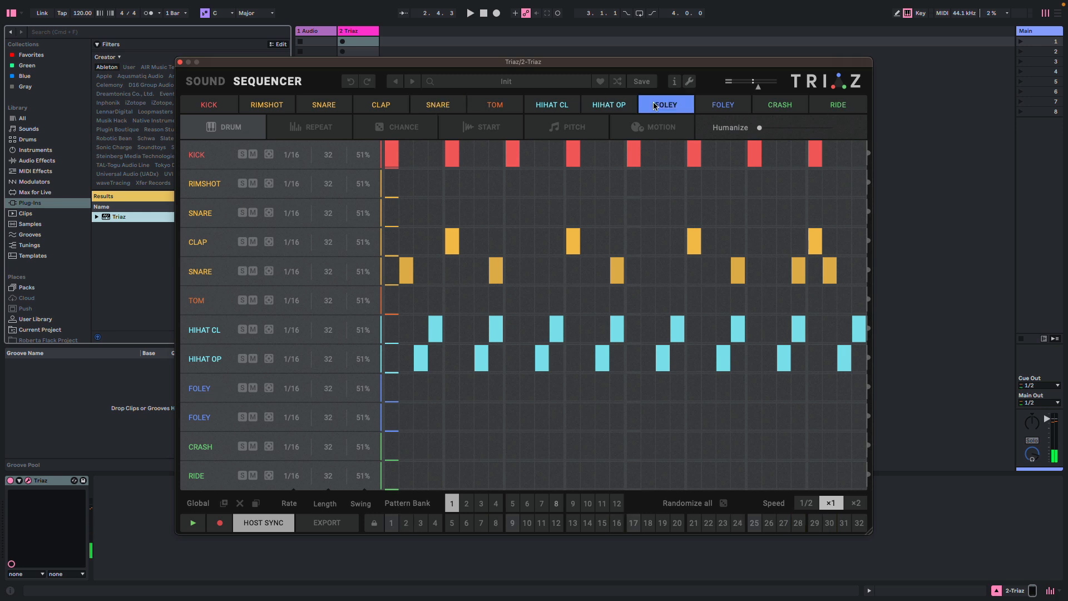
{"action": "left_click", "coordinate": [722, 110]}
{"action": "left_click", "coordinate": [674, 106]}
{"action": "left_click", "coordinate": [672, 106]}
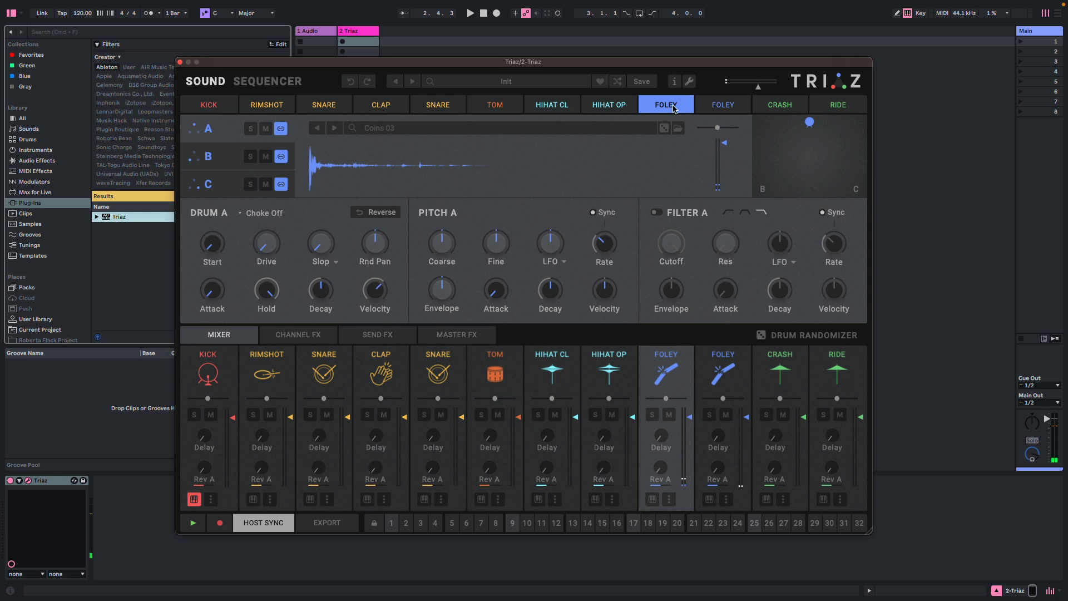
{"action": "left_click", "coordinate": [673, 108]}
Browse and preview the Perc Acoustic samples as replacements for layer A of the first foley drum
{"action": "left_click", "coordinate": [372, 129]}
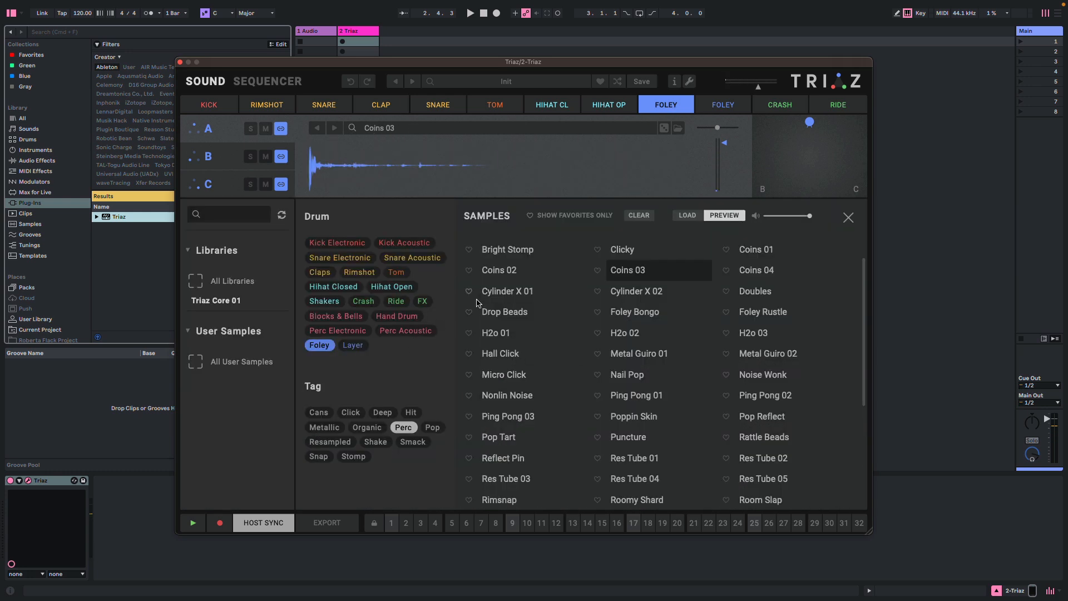
{"action": "left_click", "coordinate": [409, 332]}
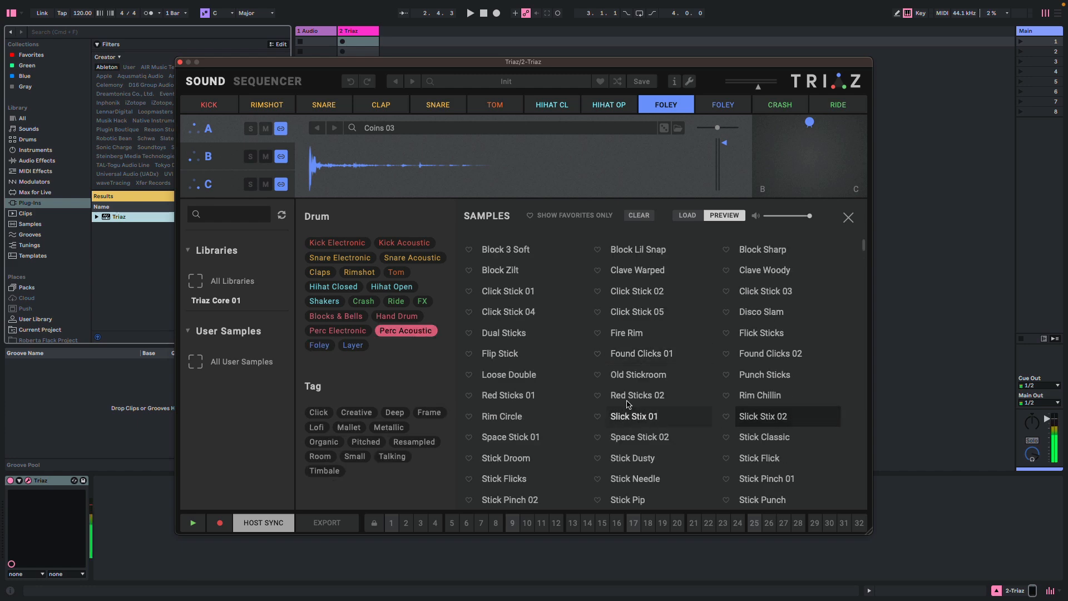
{"action": "scroll", "coordinate": [647, 310], "scroll_direction": "down", "scroll_amount": 5}
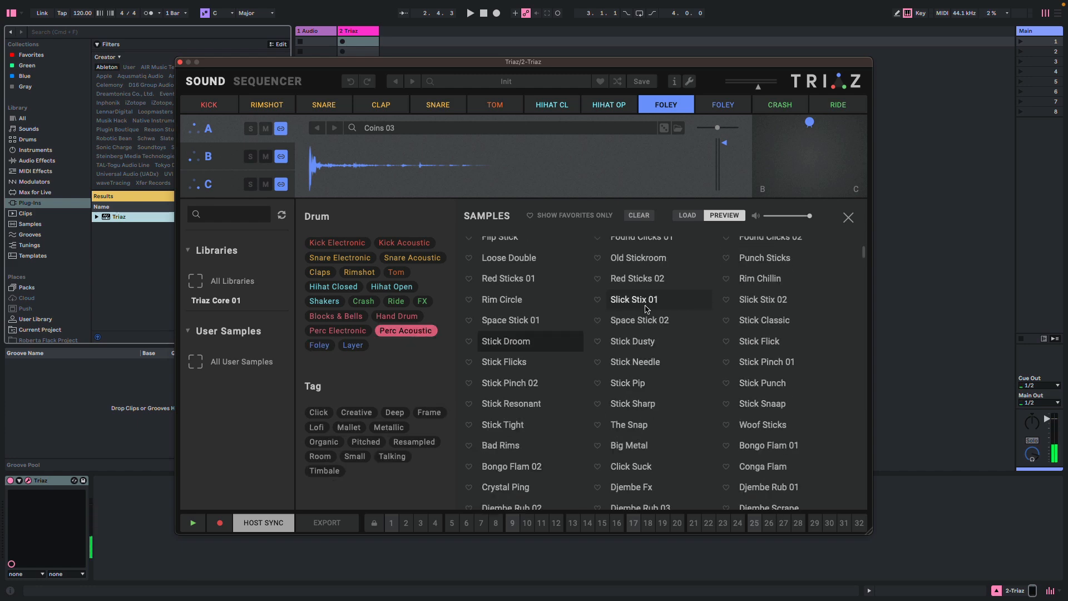
{"action": "scroll", "coordinate": [647, 310], "scroll_direction": "down", "scroll_amount": 20}
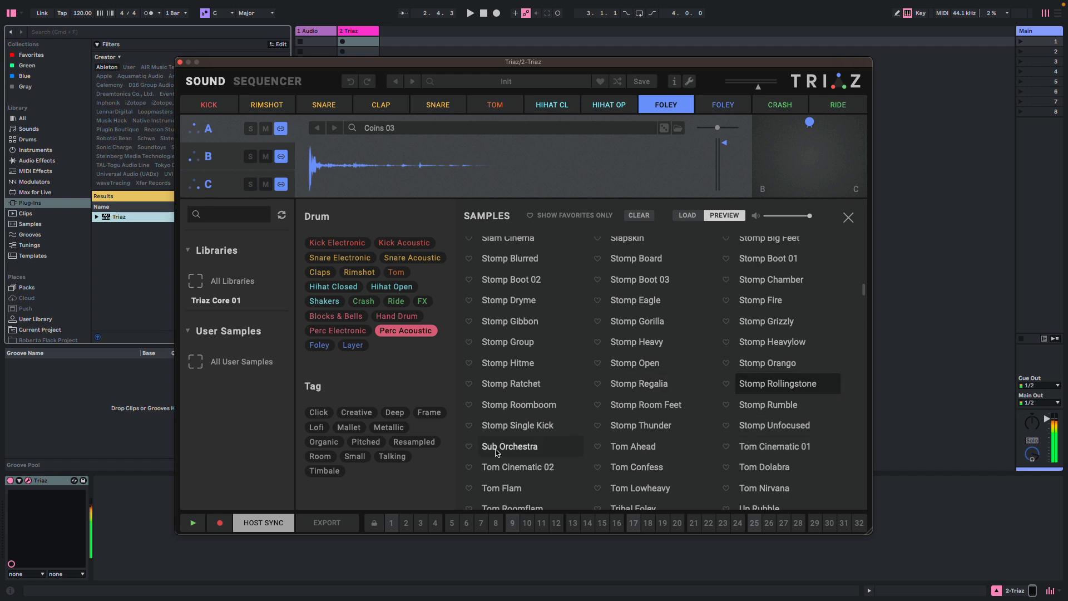
{"action": "scroll", "coordinate": [735, 445], "scroll_direction": "down", "scroll_amount": 12}
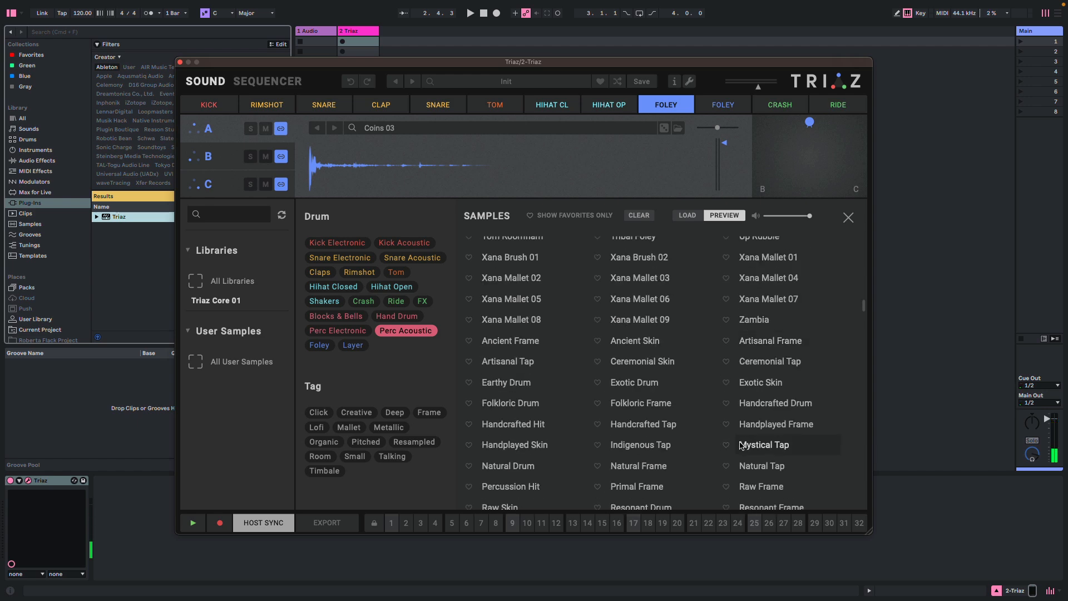
{"action": "scroll", "coordinate": [501, 484], "scroll_direction": "down", "scroll_amount": 8}
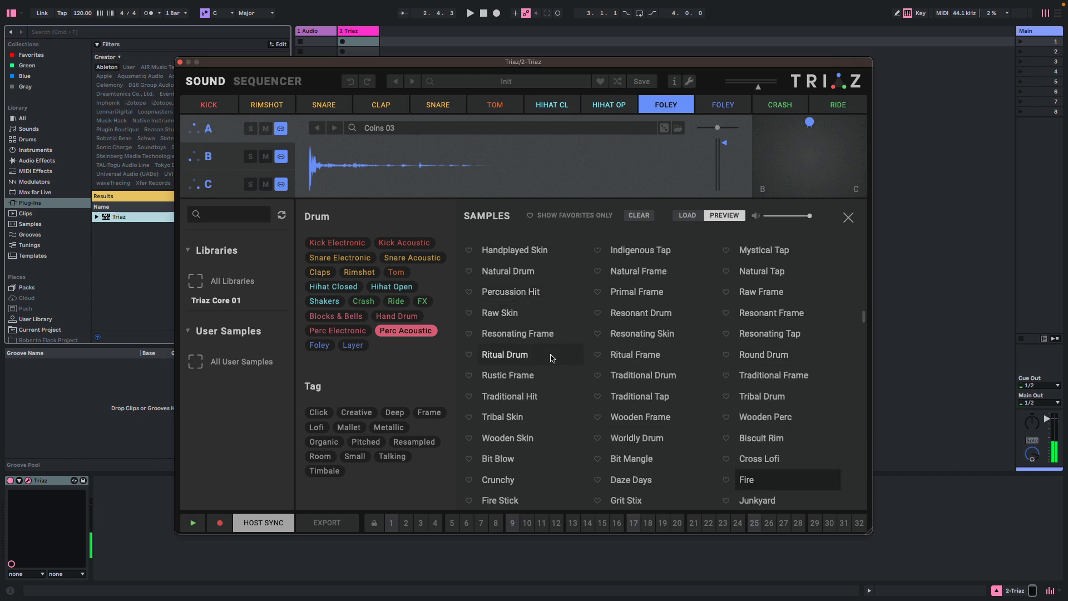
Replace the first foley drum's layer A sample with Shimmer Shake from the Shakers category and close the sample browser
{"action": "left_click", "coordinate": [331, 303]}
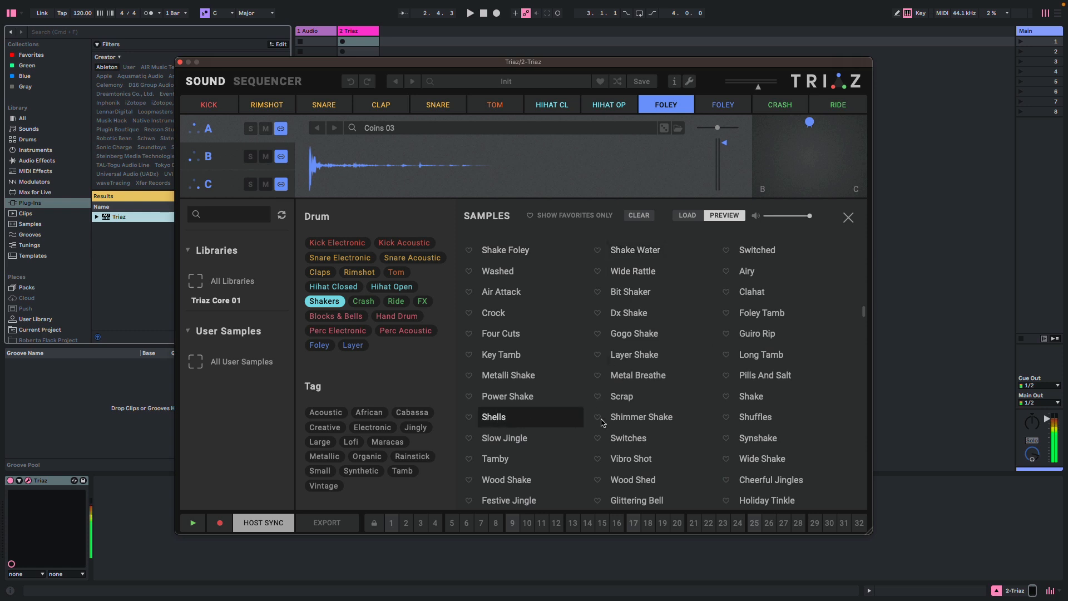
{"action": "left_click", "coordinate": [636, 422]}
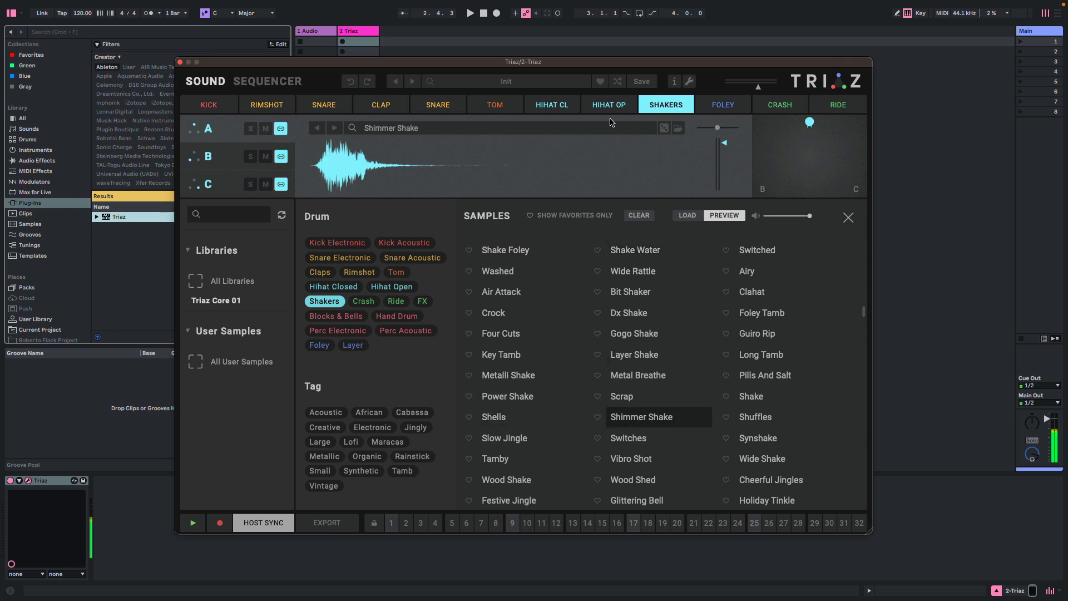
{"action": "left_click", "coordinate": [847, 218]}
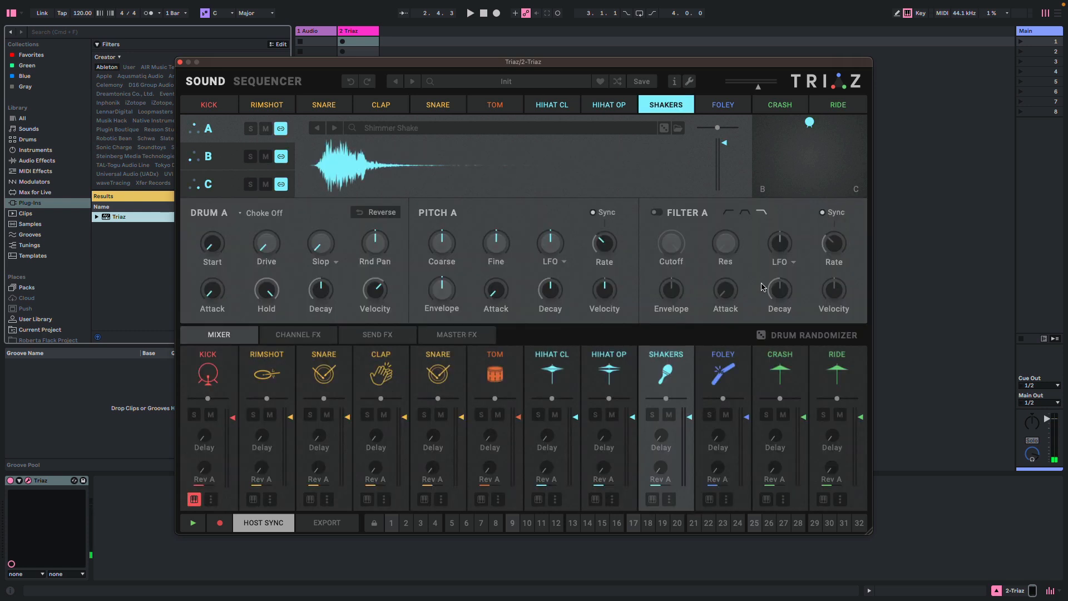
Set the shakers lane's length to 4 steps in the sequencer
{"action": "left_click", "coordinate": [277, 83]}
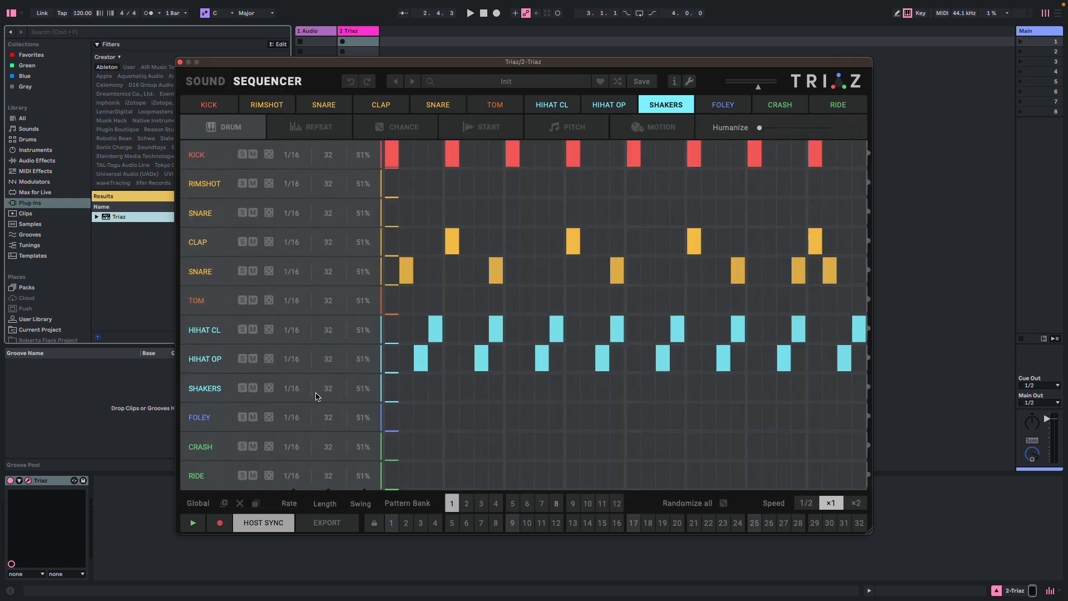
{"action": "left_click_drag", "start_coordinate": [329, 400], "coordinate": [325, 444]}
{"action": "left_click_drag", "start_coordinate": [327, 394], "coordinate": [326, 466]}
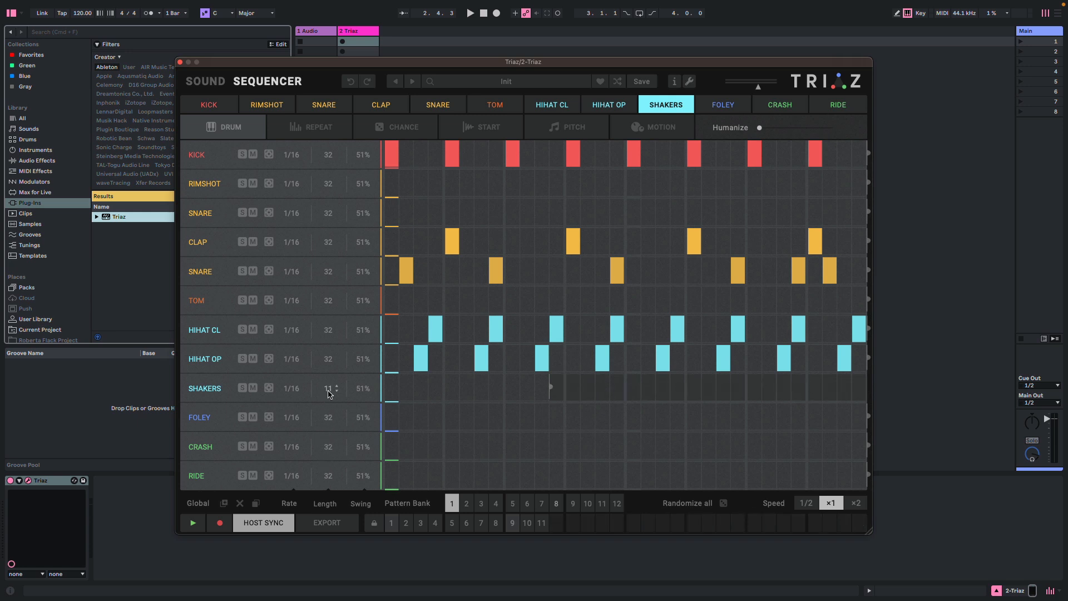
{"action": "left_click_drag", "start_coordinate": [328, 394], "coordinate": [330, 438]}
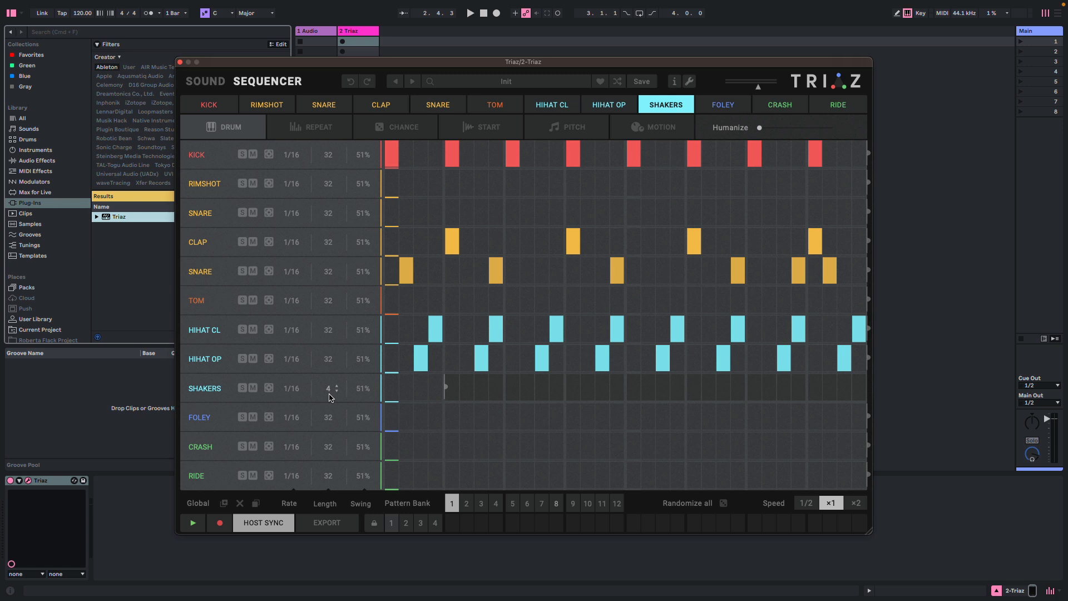
Draw shaker hits on steps 1 to 4 with velocity rising to full on step 3 and lower on step 4
{"action": "left_click", "coordinate": [393, 398]}
{"action": "left_click_drag", "start_coordinate": [391, 397], "coordinate": [420, 375]}
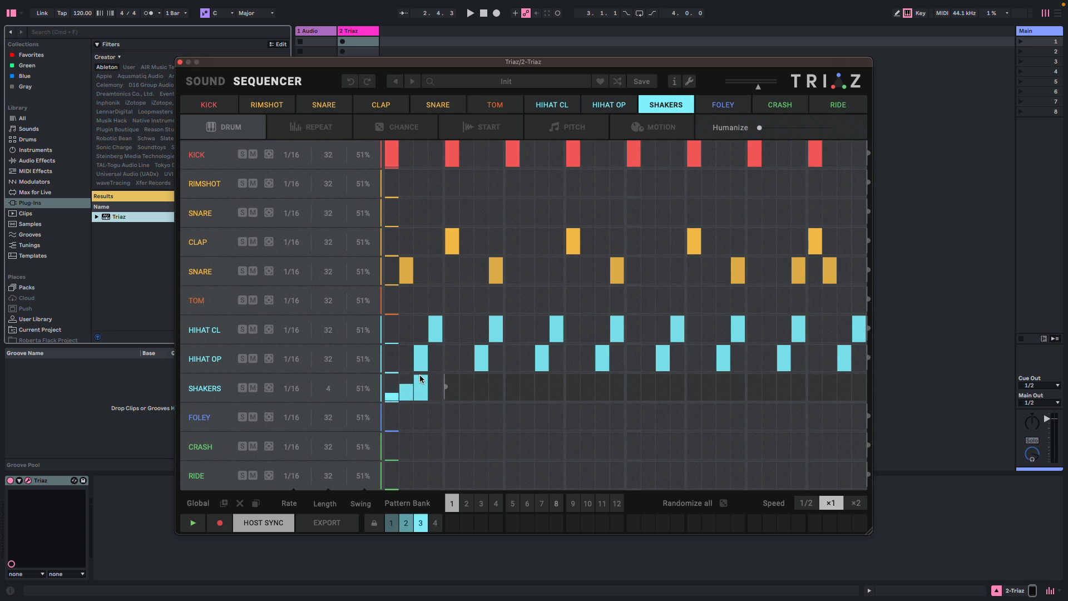
{"action": "left_click", "coordinate": [435, 388]}
Raise the shaker sound's Velocity amount to maximum and play the pattern from the sequencer view
{"action": "left_click", "coordinate": [192, 83]}
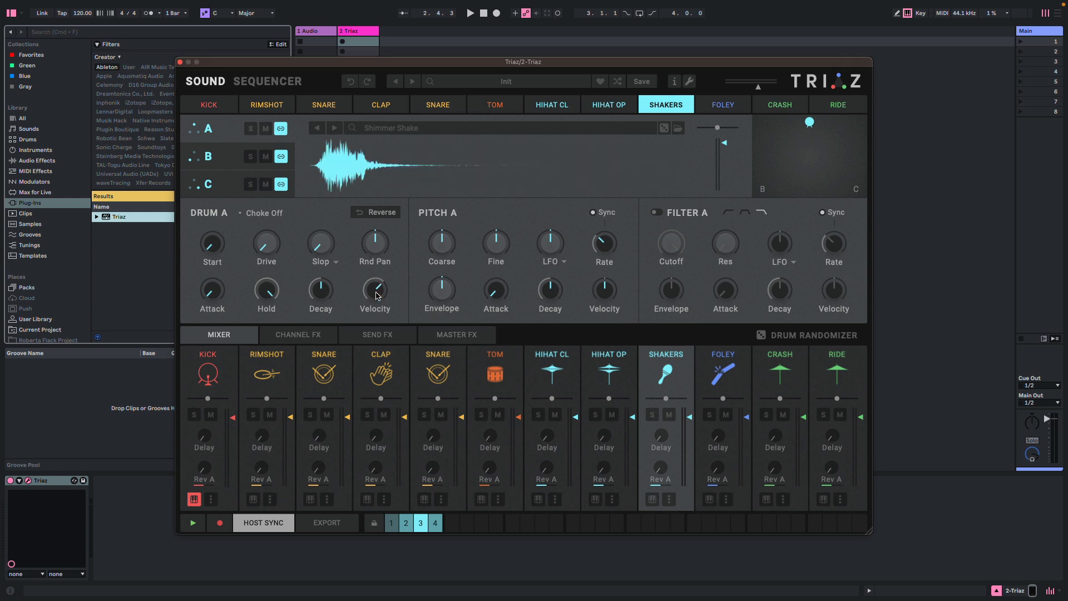
{"action": "mouse_move", "coordinate": [378, 290]}
{"action": "left_click", "coordinate": [288, 83]}
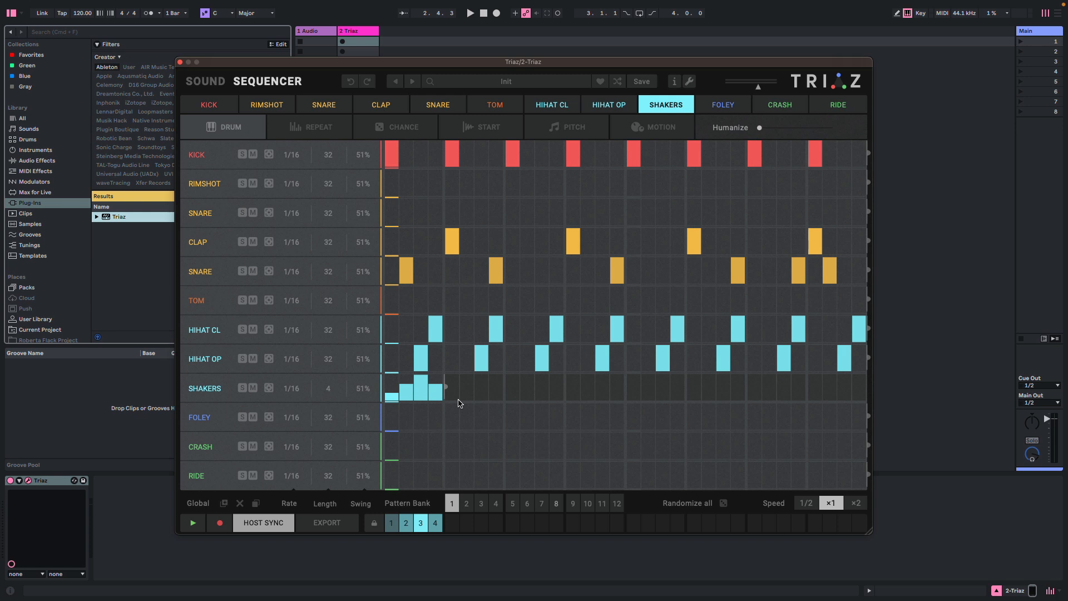
{"action": "key", "text": "space"}
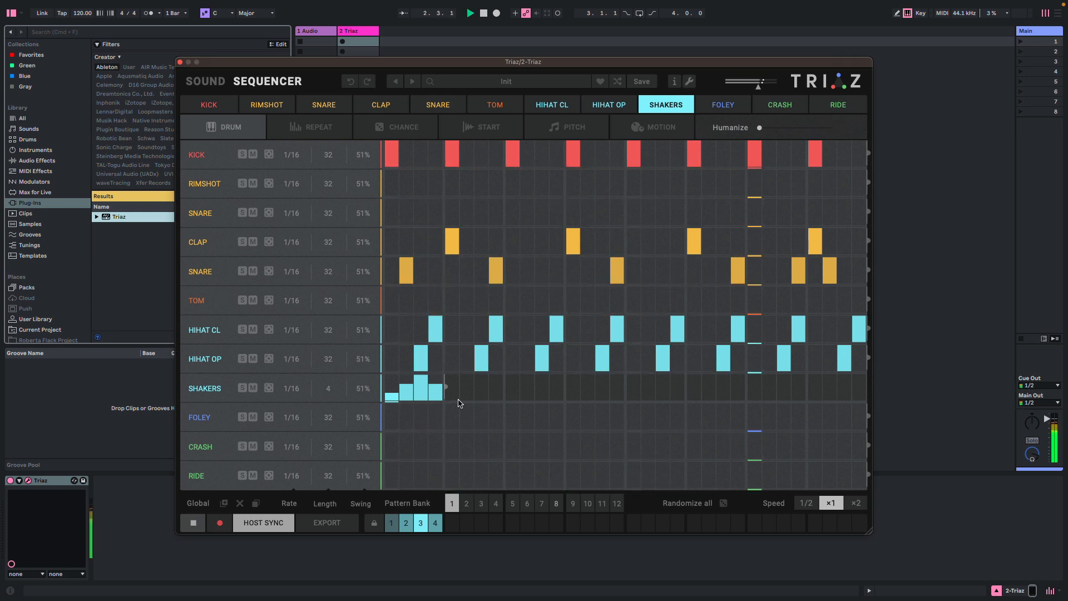
Solo the shakers and compare their Velocity amount at minimum and maximum during playback
{"action": "left_click", "coordinate": [205, 81]}
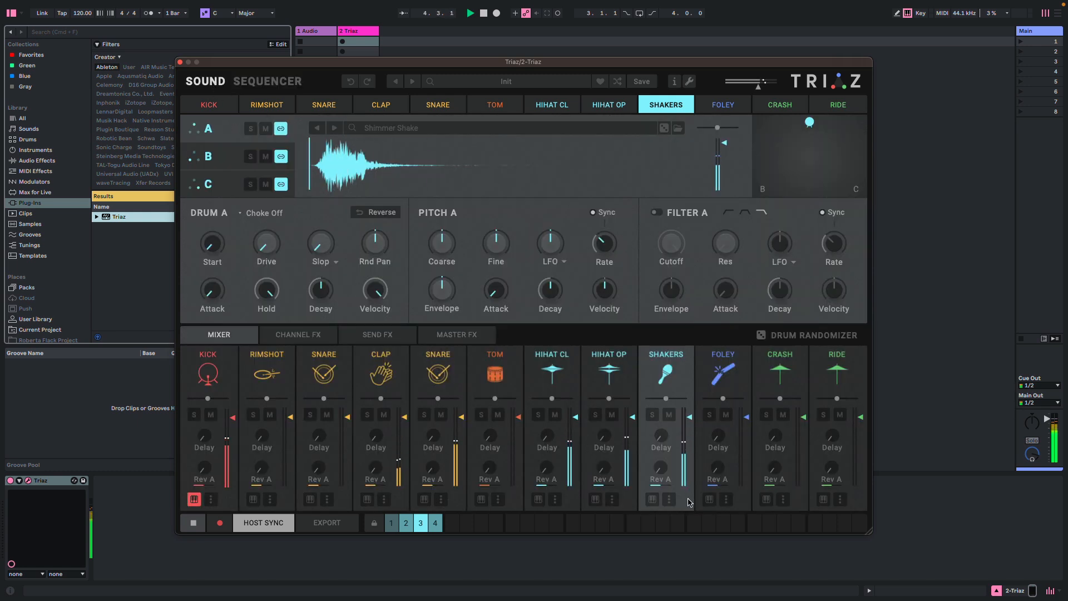
{"action": "left_click", "coordinate": [653, 415]}
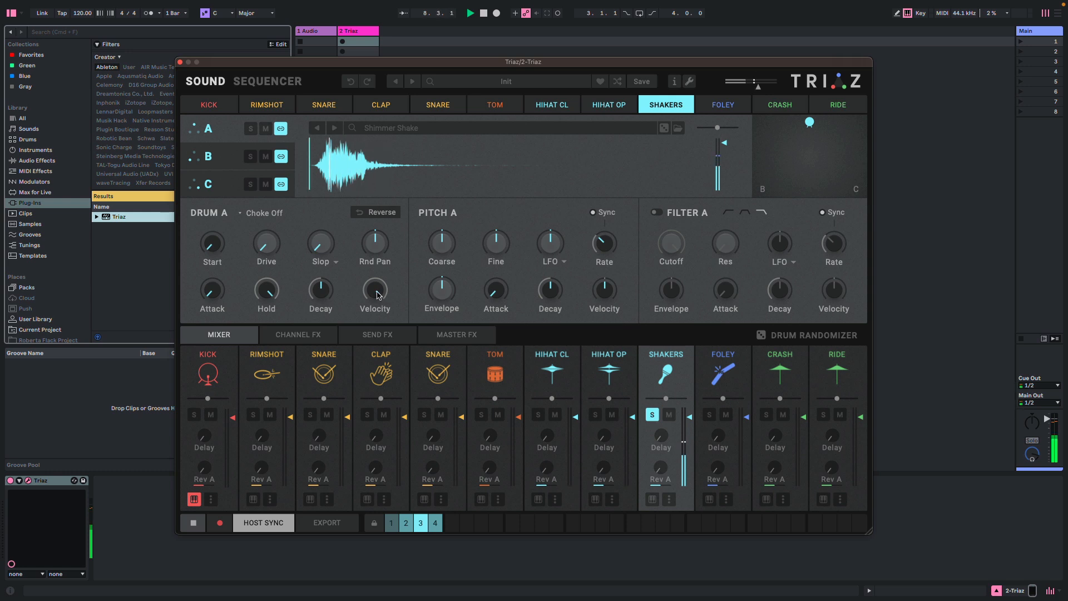
{"action": "left_click_drag", "start_coordinate": [377, 293], "coordinate": [397, 499]}
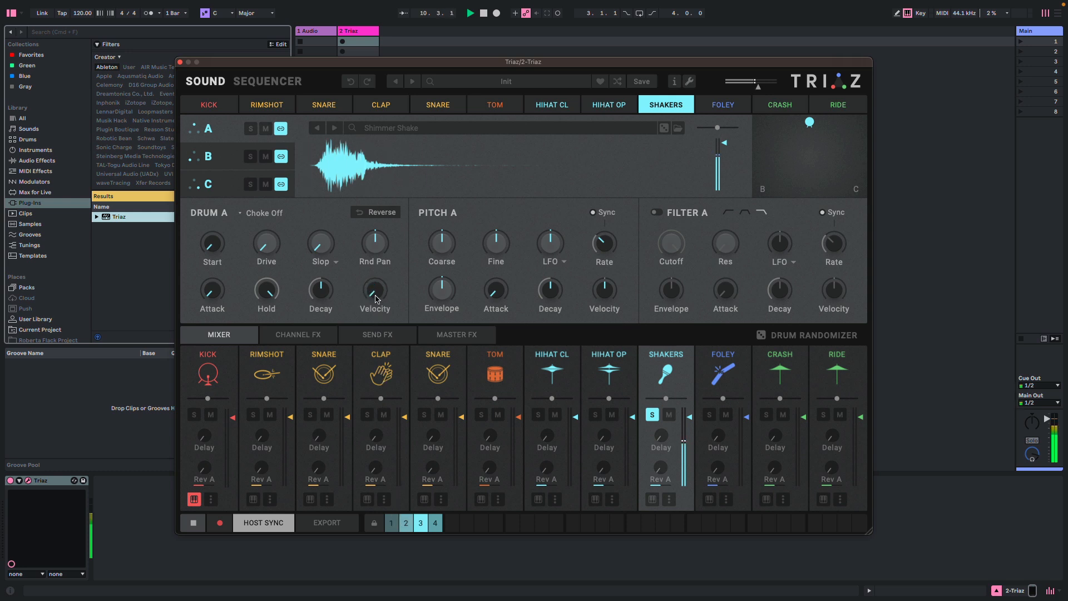
{"action": "left_click_drag", "start_coordinate": [376, 299], "coordinate": [377, 146]}
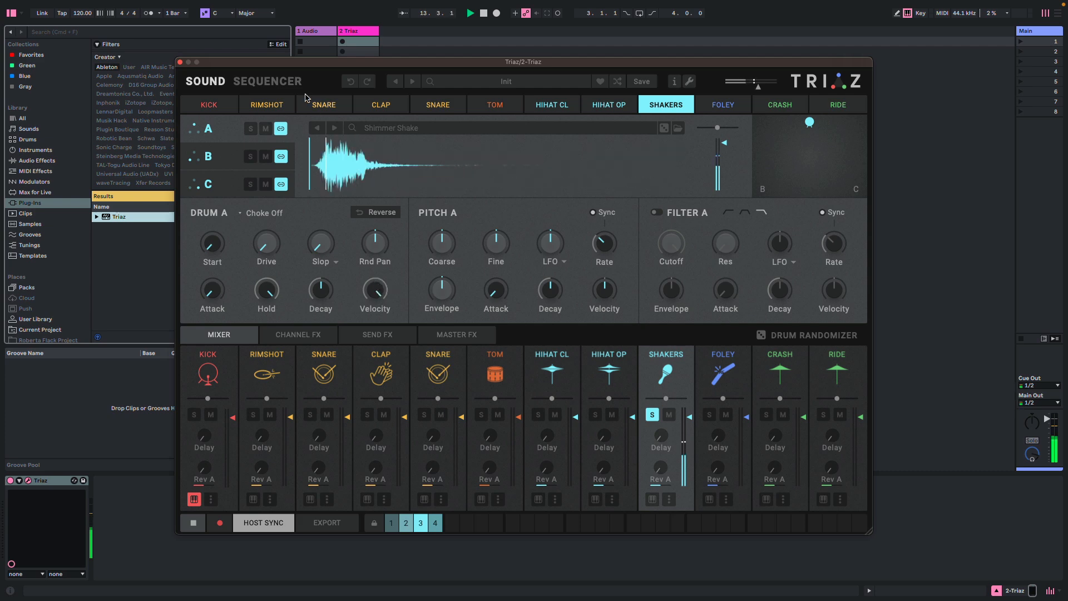
Ease the shakers' Velocity amount slightly below maximum, and end the soloed playback
{"action": "left_click", "coordinate": [267, 82]}
{"action": "left_click", "coordinate": [220, 83]}
{"action": "left_click_drag", "start_coordinate": [377, 291], "coordinate": [376, 298]}
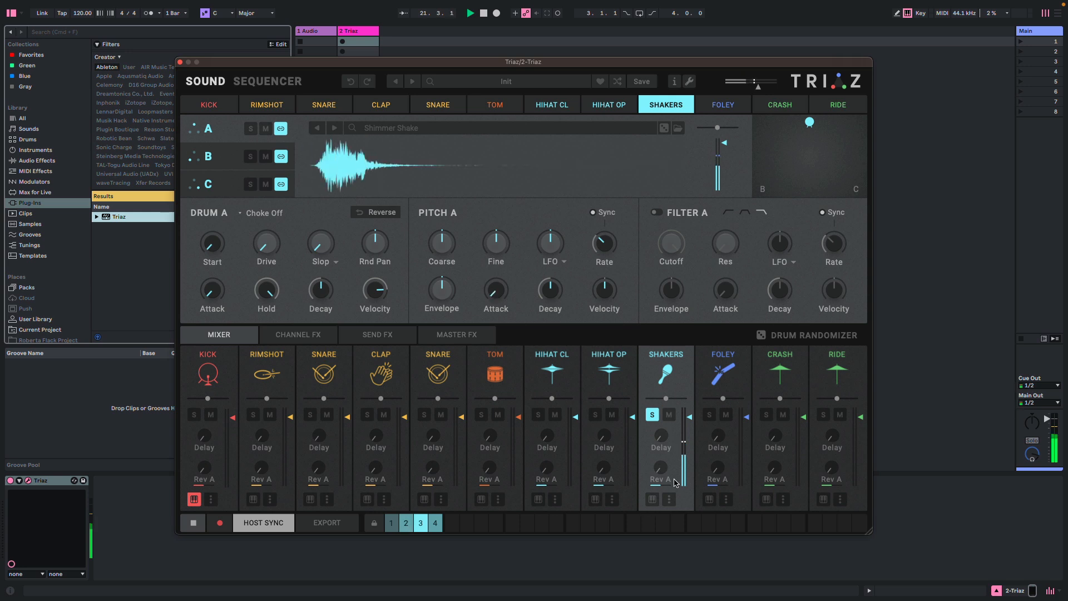
{"action": "left_click", "coordinate": [652, 415]}
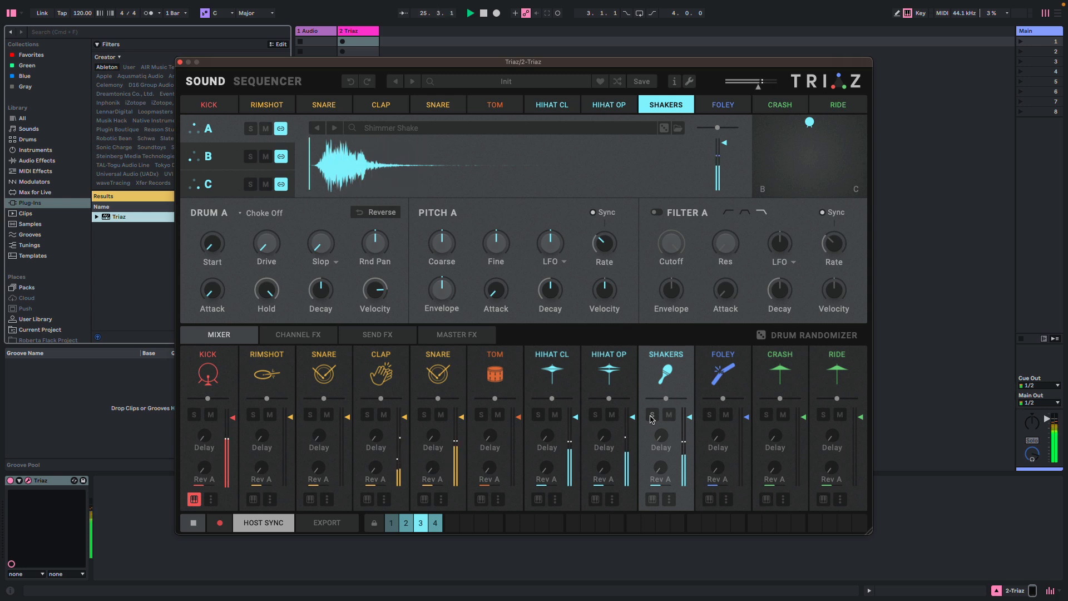
{"action": "key", "text": "space"}
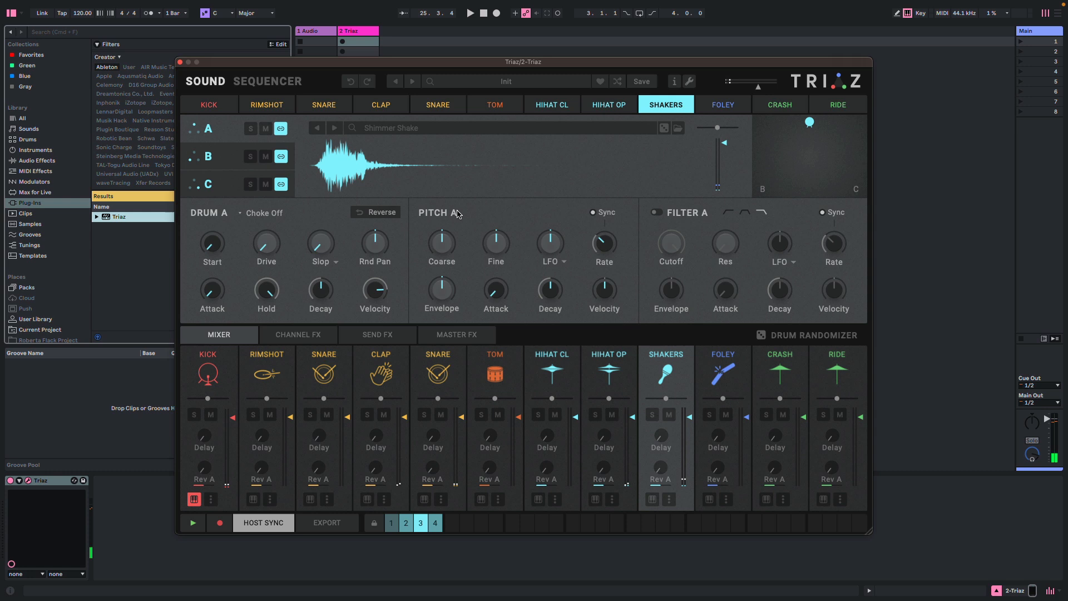
Duplicate the shakers' four-step pattern within its lane to make it 8 steps long
{"action": "left_click", "coordinate": [250, 81]}
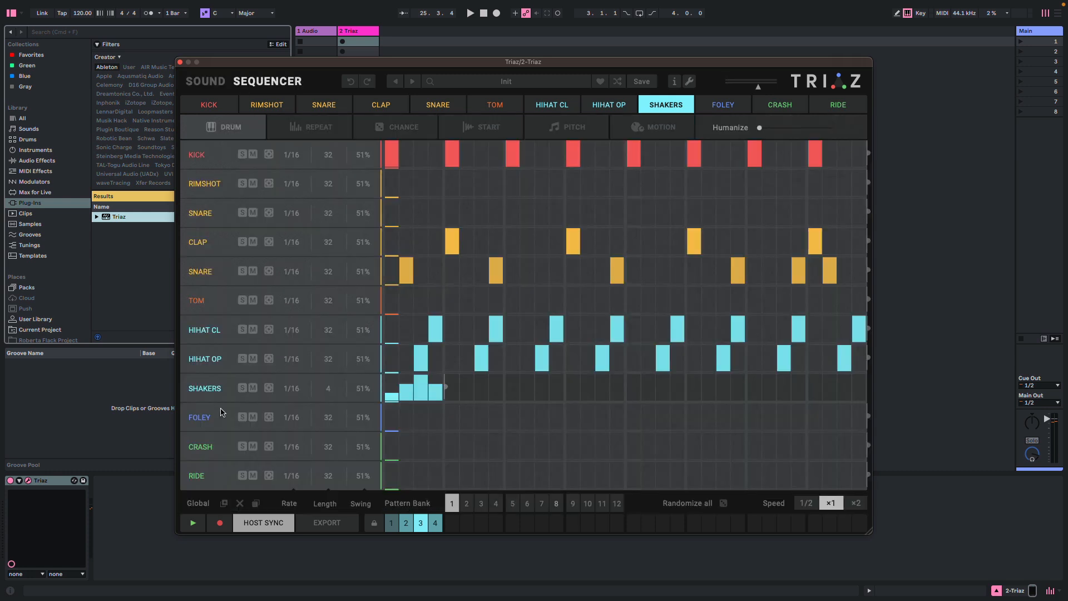
{"action": "mouse_move", "coordinate": [216, 391]}
{"action": "left_click", "coordinate": [215, 390]}
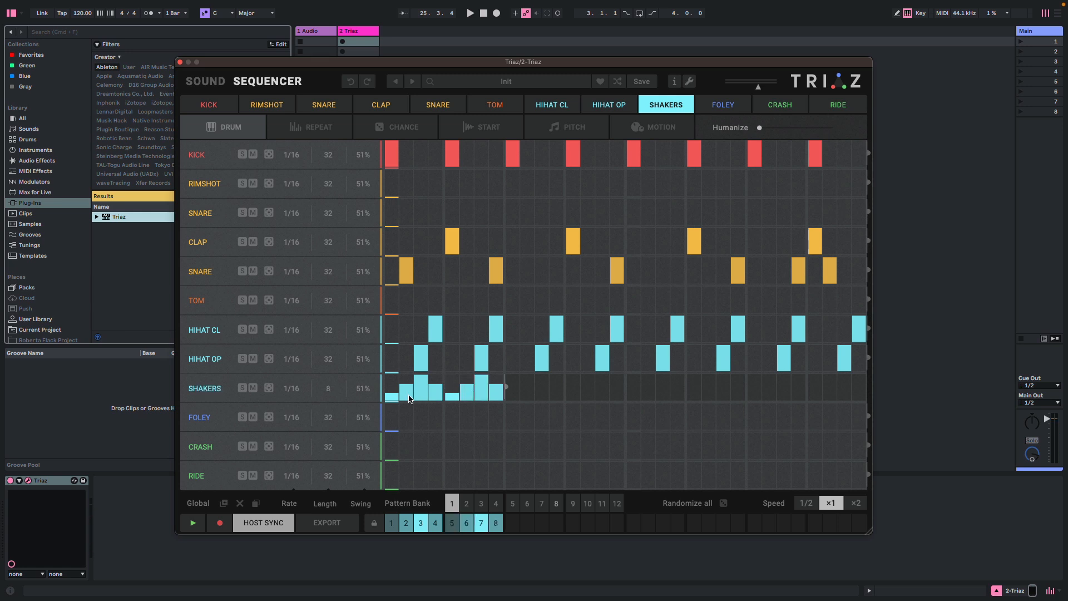
{"action": "left_click", "coordinate": [225, 410]}
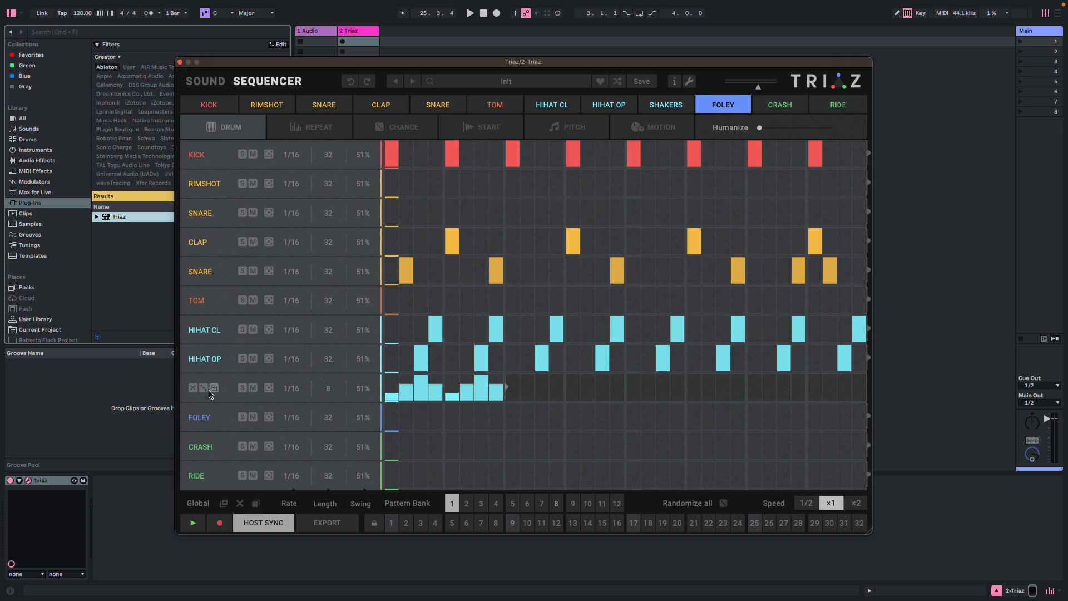
{"action": "left_click", "coordinate": [227, 381]}
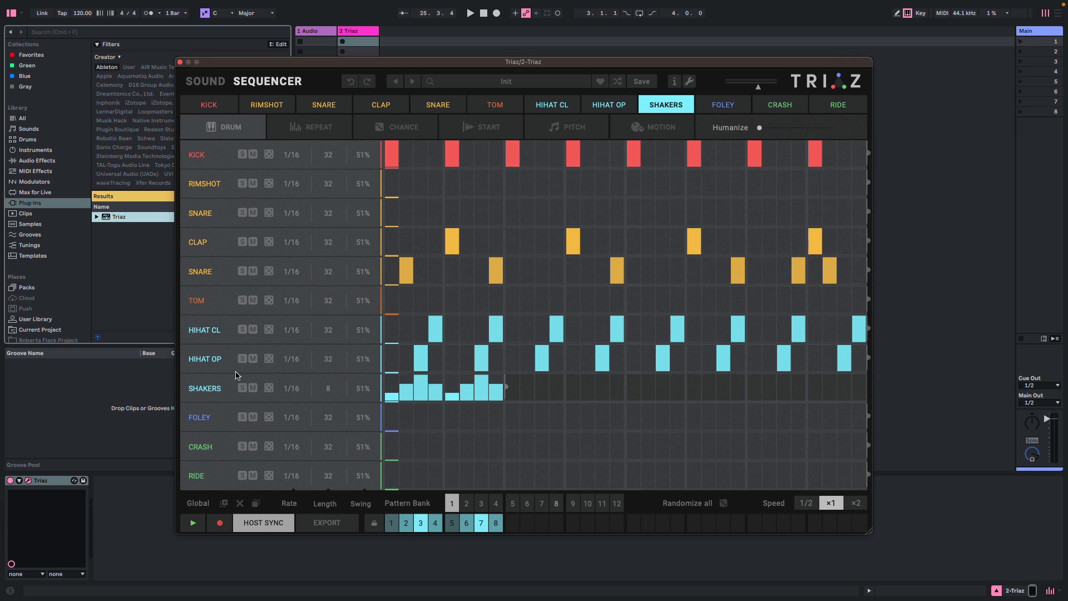
Program the foley lane with hits of rising velocity on steps 1 to 3, leaving step 4 empty
{"action": "left_click", "coordinate": [227, 412]}
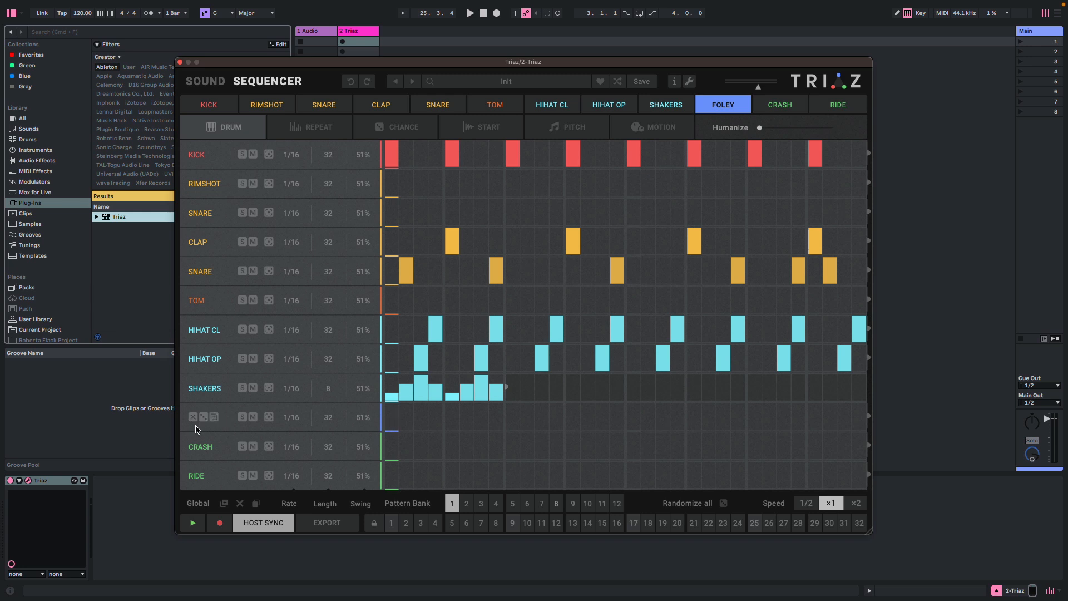
{"action": "mouse_move", "coordinate": [227, 429]}
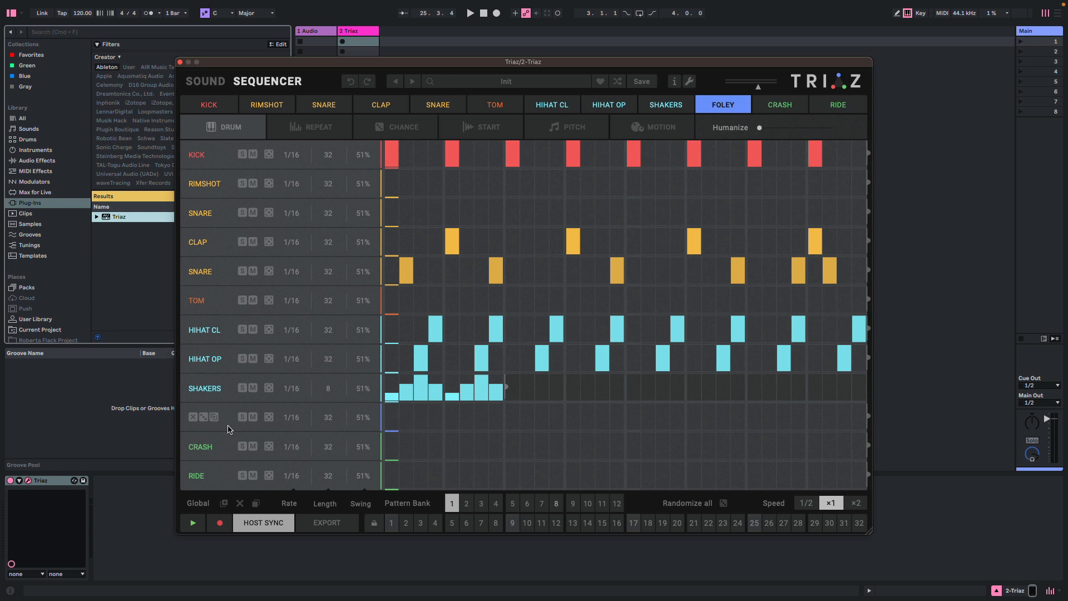
{"action": "left_click", "coordinate": [393, 429]}
{"action": "left_click", "coordinate": [407, 417]}
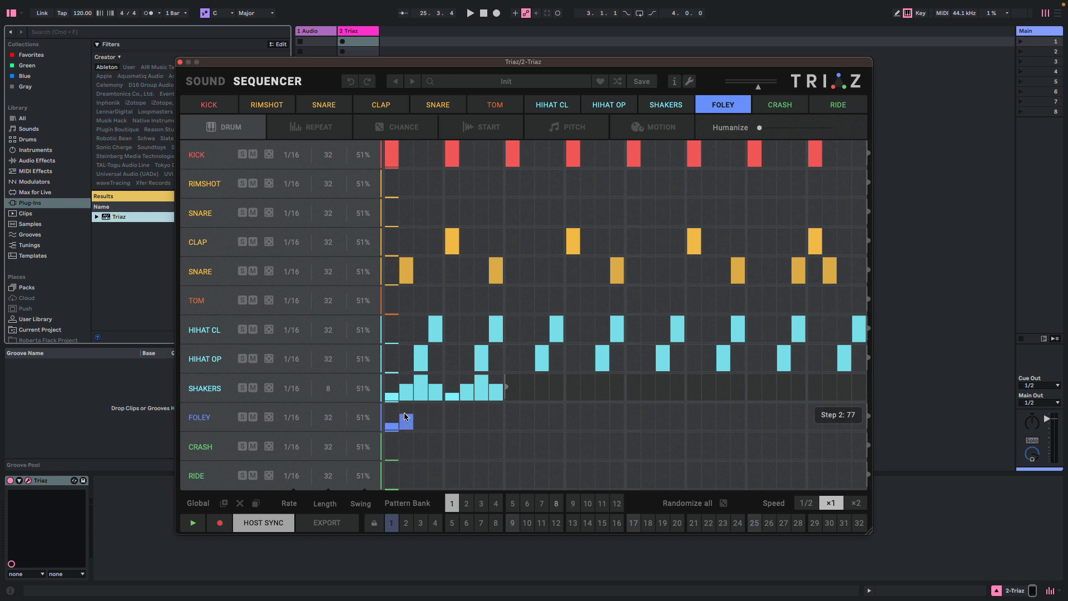
{"action": "left_click", "coordinate": [421, 406]}
{"action": "left_click", "coordinate": [435, 416]}
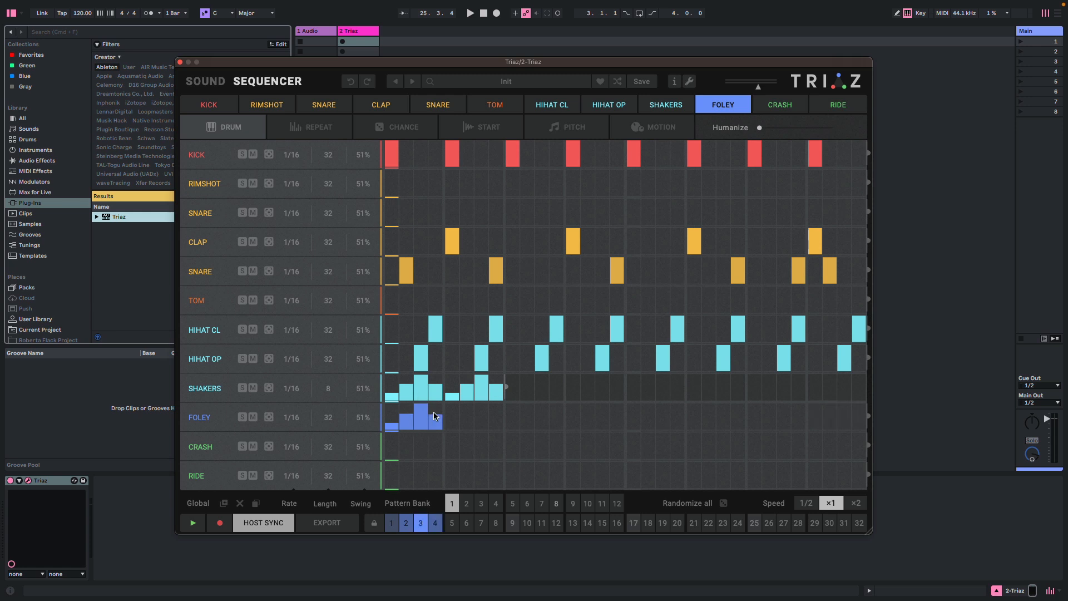
{"action": "left_click", "coordinate": [435, 419]}
Set the foley lane's length to 4 steps
{"action": "left_click_drag", "start_coordinate": [332, 417], "coordinate": [332, 578]}
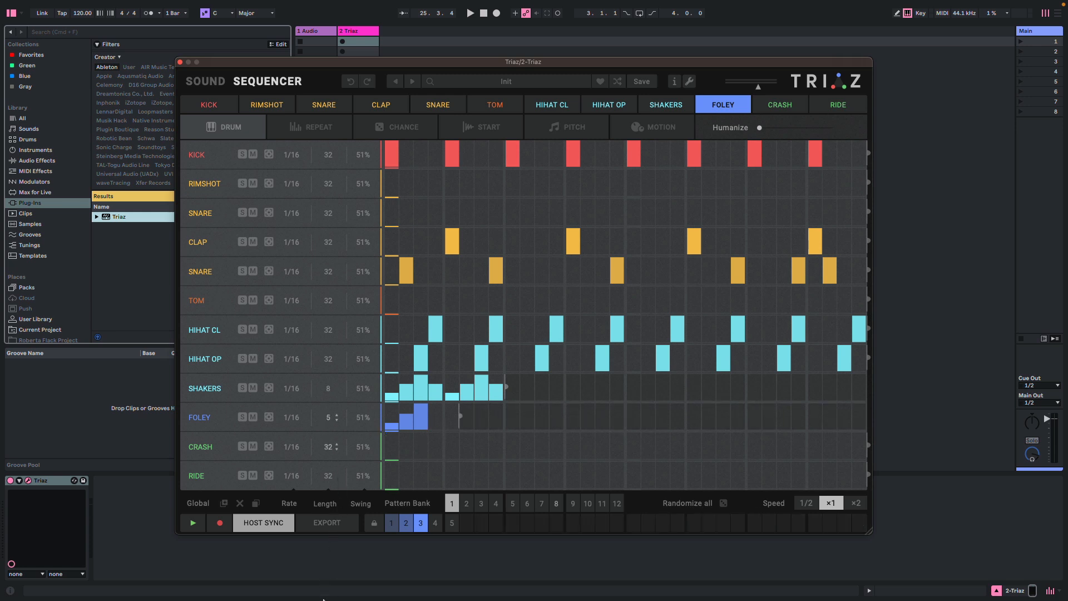
{"action": "left_click_drag", "start_coordinate": [332, 428], "coordinate": [333, 424]}
{"action": "mouse_move", "coordinate": [332, 419]}
{"action": "left_mouse_down"}
{"action": "mouse_move", "coordinate": [334, 407]}
{"action": "mouse_move", "coordinate": [337, 431]}
{"action": "left_mouse_up"}
Open the sample library for the foley channel's layer A and search it for "tamb"
{"action": "left_click", "coordinate": [213, 84]}
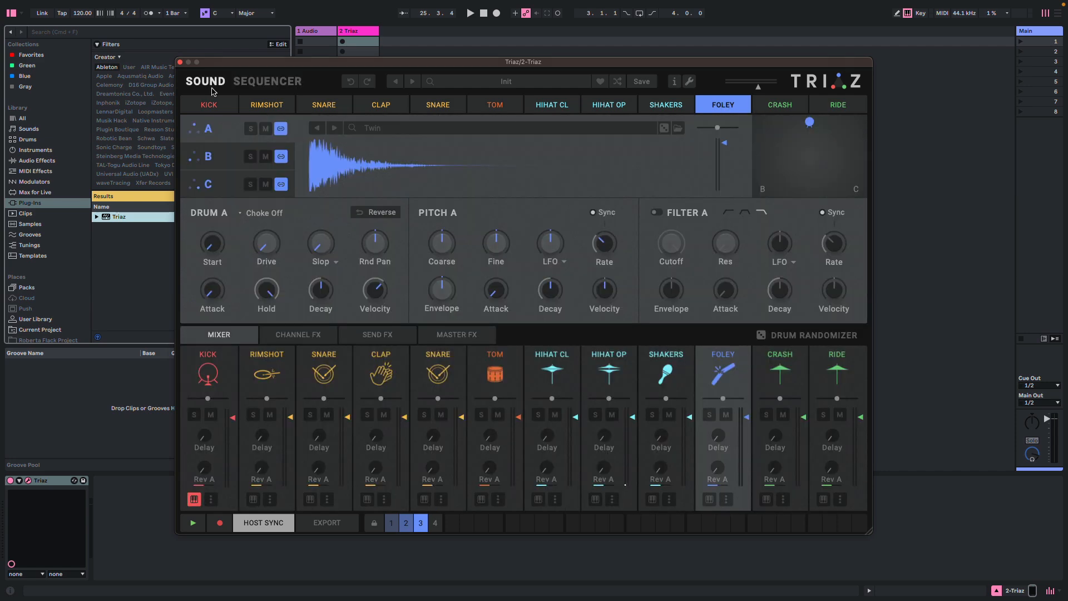
{"action": "left_click", "coordinate": [396, 129]}
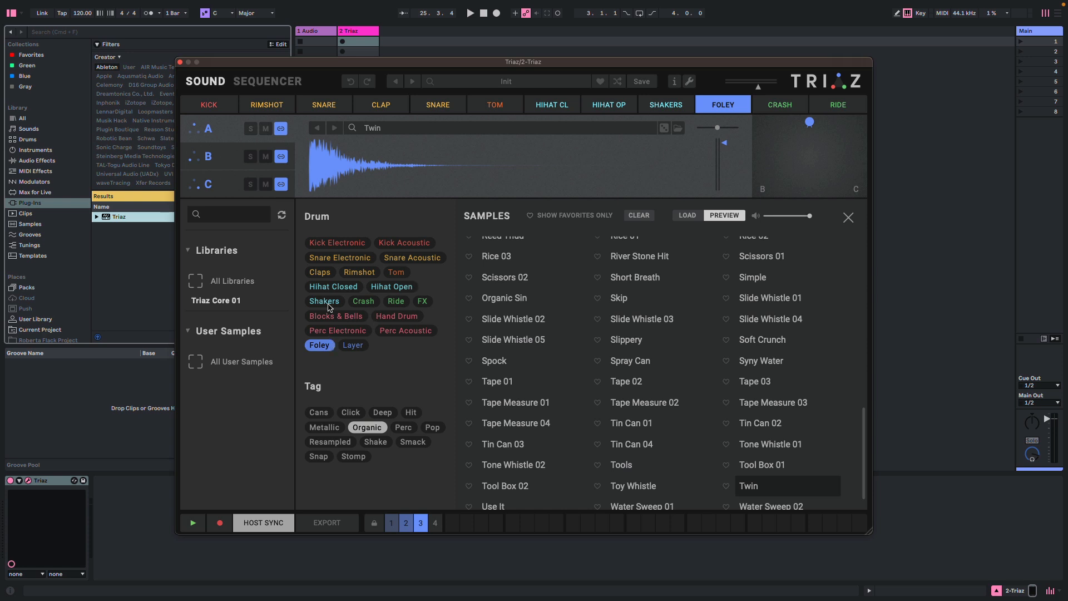
{"action": "left_click", "coordinate": [402, 331]}
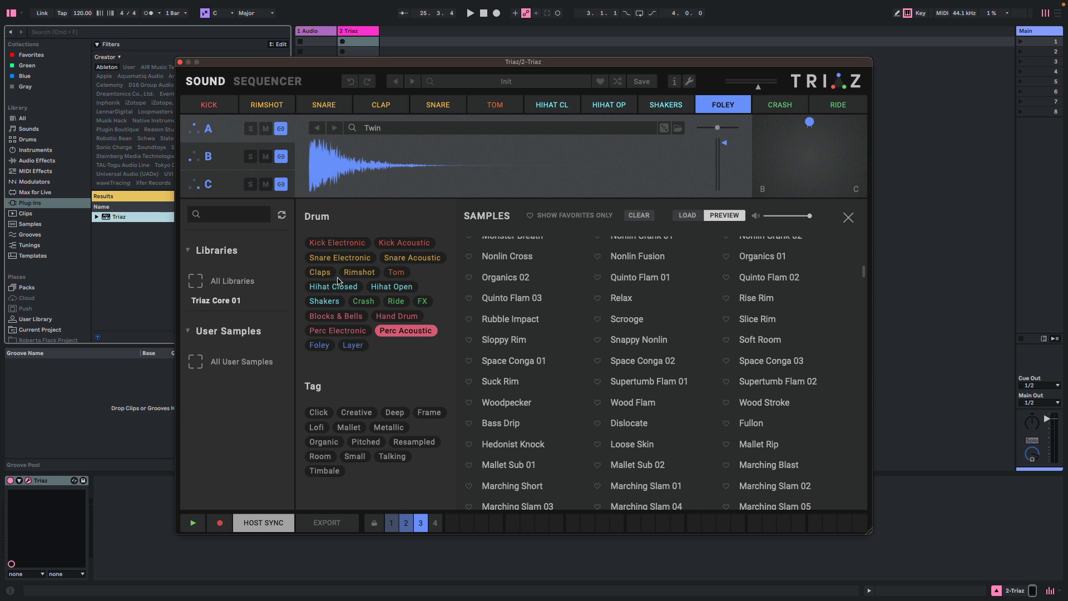
{"action": "type", "text": "amb"}
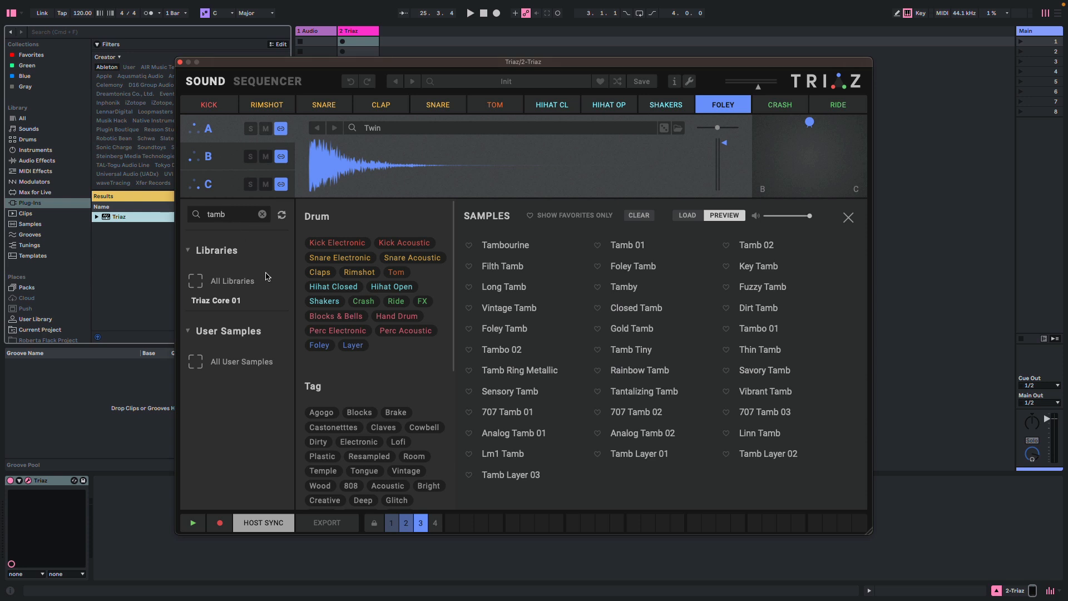
Audition several tambourine samples and load Tambo 02 into the foley channel's layer A
{"action": "left_click", "coordinate": [499, 246]}
{"action": "left_click", "coordinate": [500, 267]}
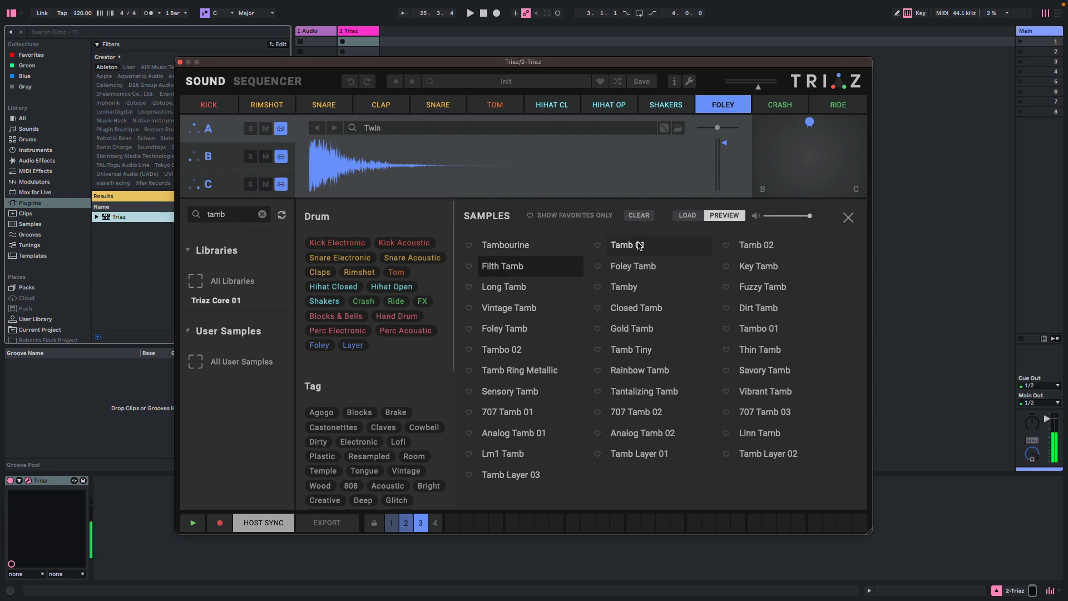
{"action": "left_click", "coordinate": [626, 246]}
{"action": "left_click", "coordinate": [637, 268]}
{"action": "left_click", "coordinate": [643, 284]}
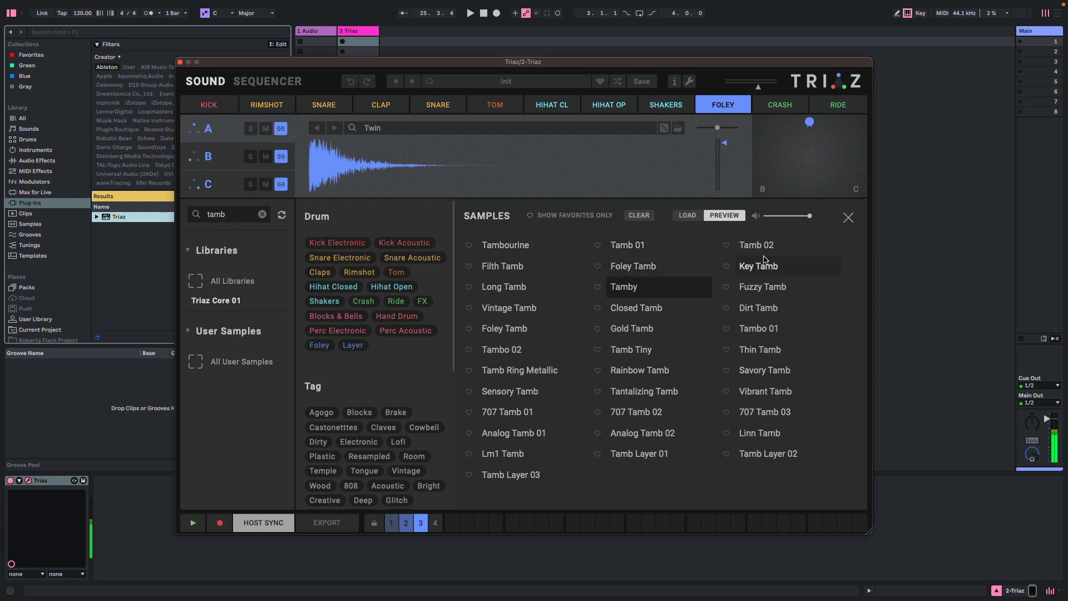
{"action": "left_click", "coordinate": [767, 244]}
{"action": "left_click", "coordinate": [765, 269]}
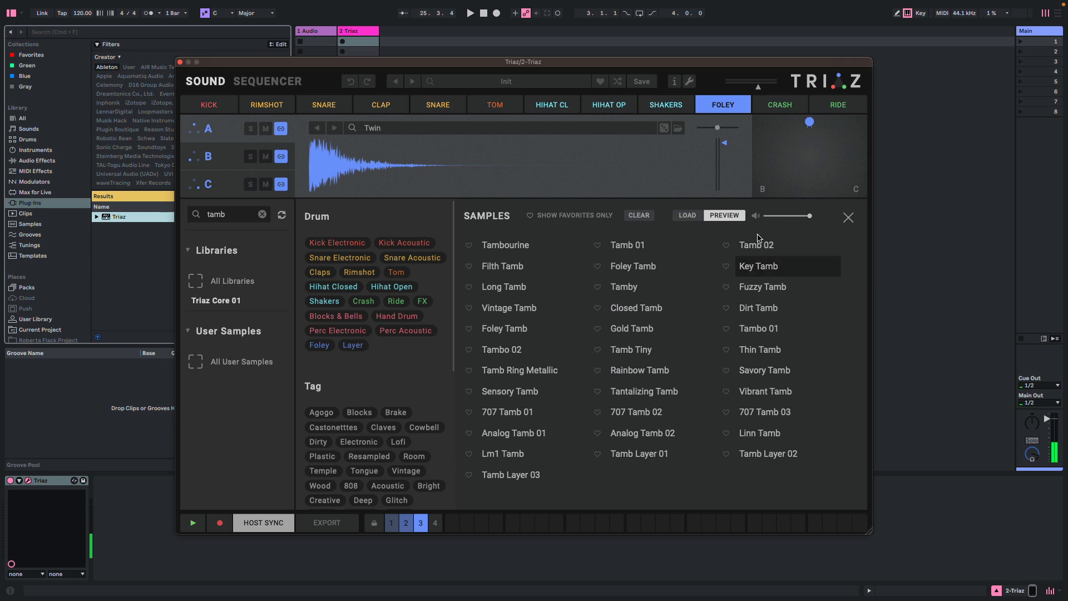
{"action": "left_click", "coordinate": [760, 245]}
{"action": "left_click", "coordinate": [752, 366]}
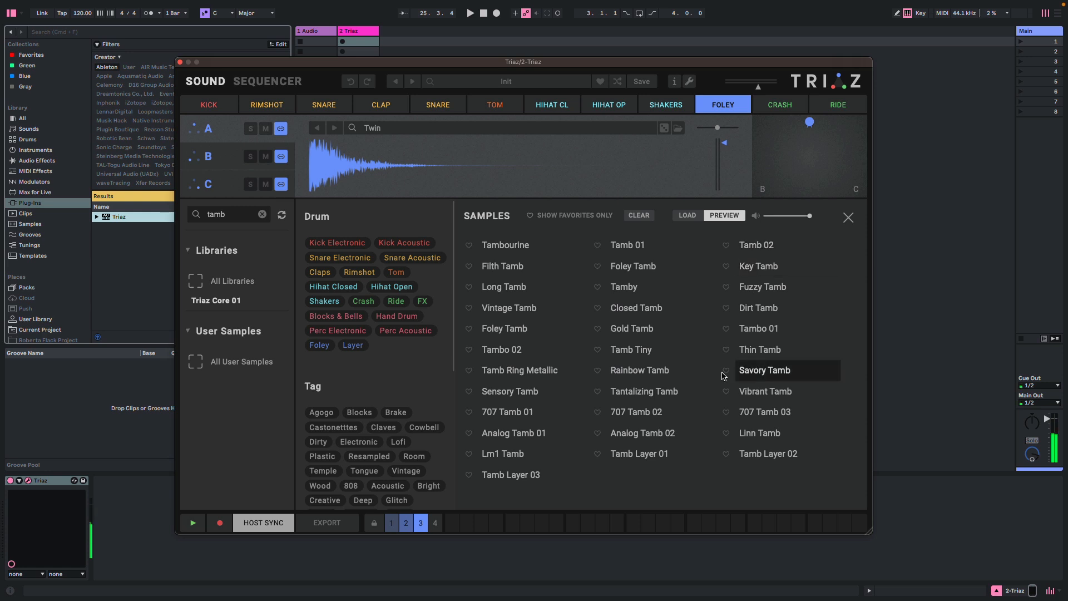
{"action": "left_click", "coordinate": [490, 351]}
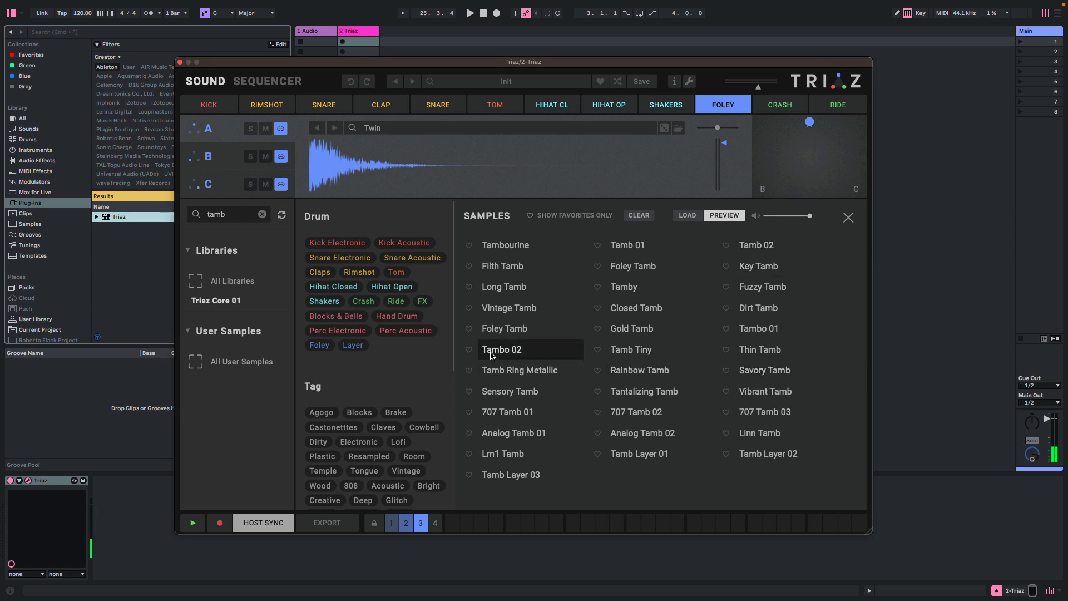
{"action": "double_click", "coordinate": [492, 355]}
{"action": "left_click", "coordinate": [848, 218]}
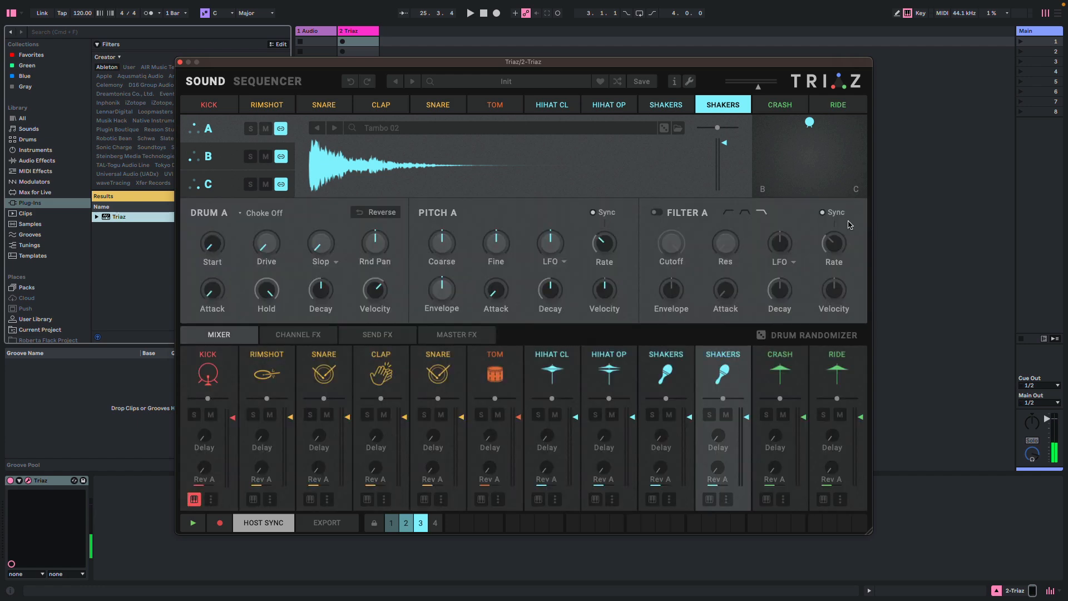
Solo the second shakers channel, which holds Tambo 02, and change its icon to the tambourine
{"action": "left_click", "coordinate": [267, 81]}
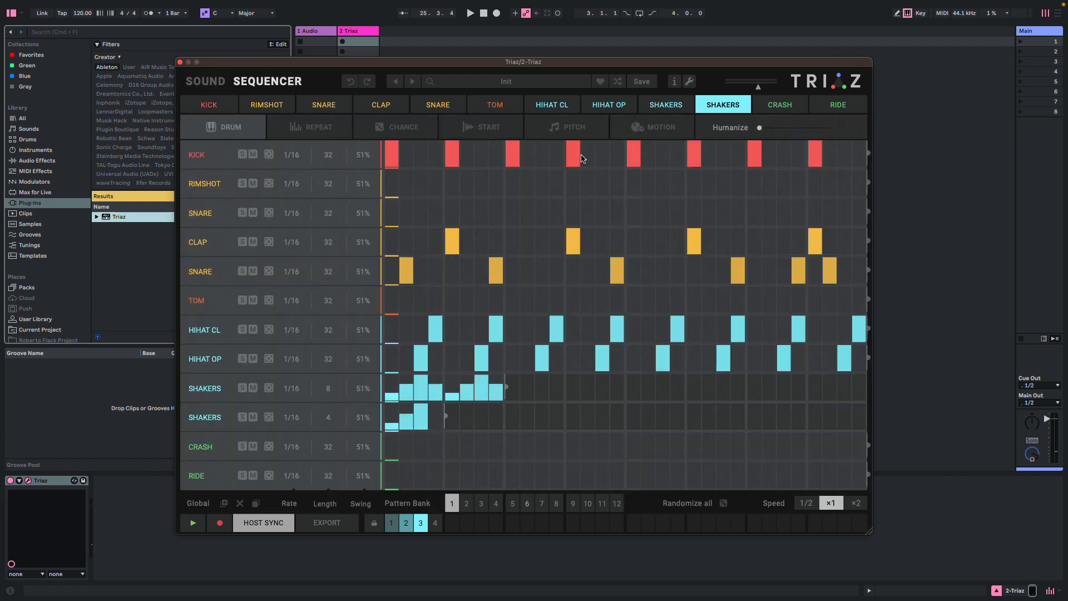
{"action": "left_click", "coordinate": [205, 82]}
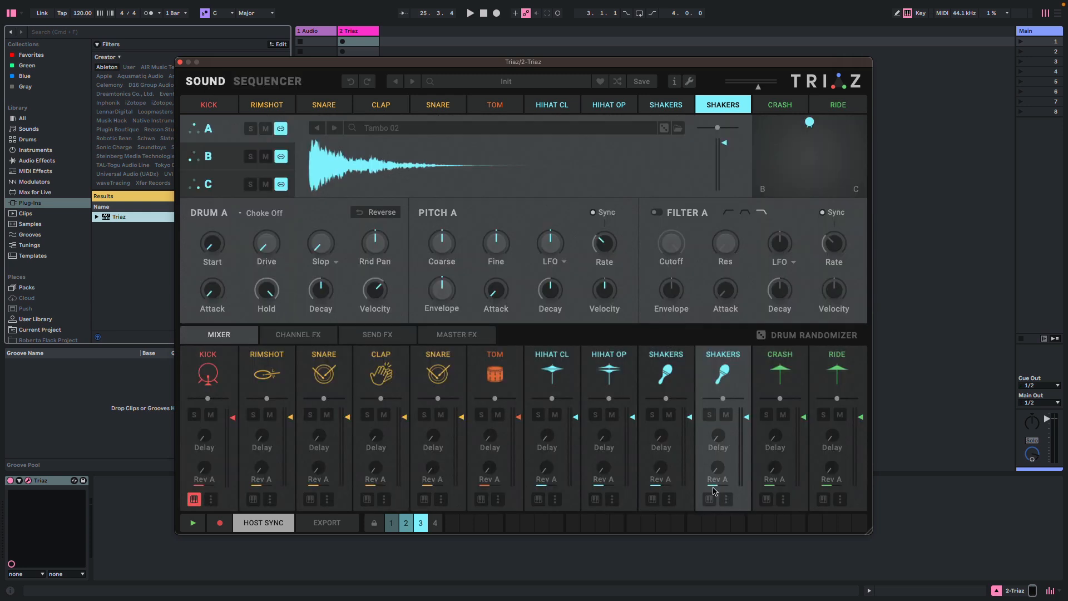
{"action": "left_click", "coordinate": [710, 414]}
{"action": "left_click", "coordinate": [724, 355]}
{"action": "left_click", "coordinate": [723, 359]}
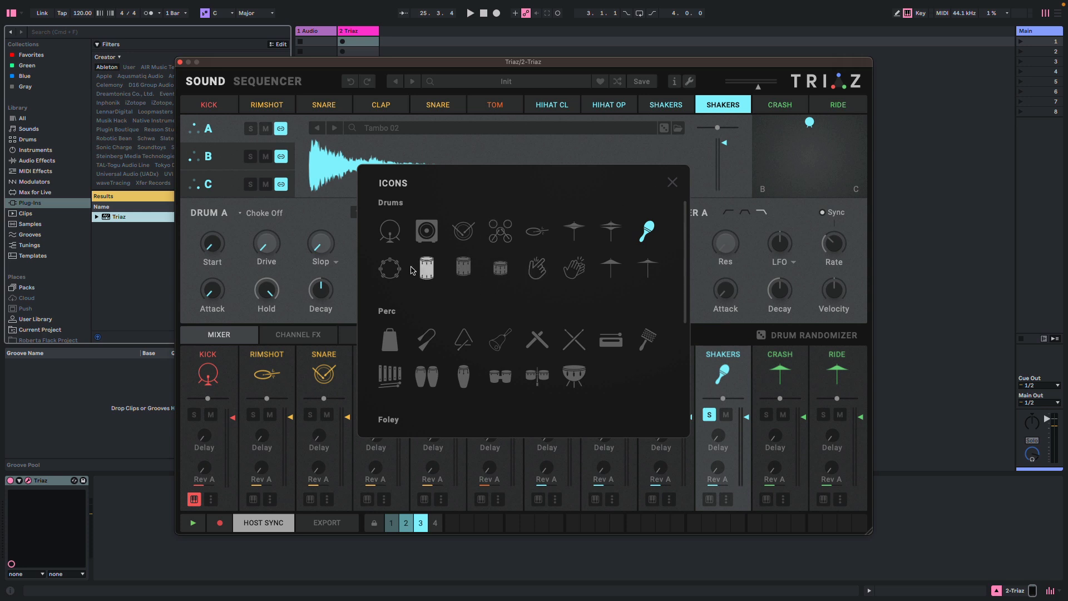
{"action": "left_click", "coordinate": [390, 269]}
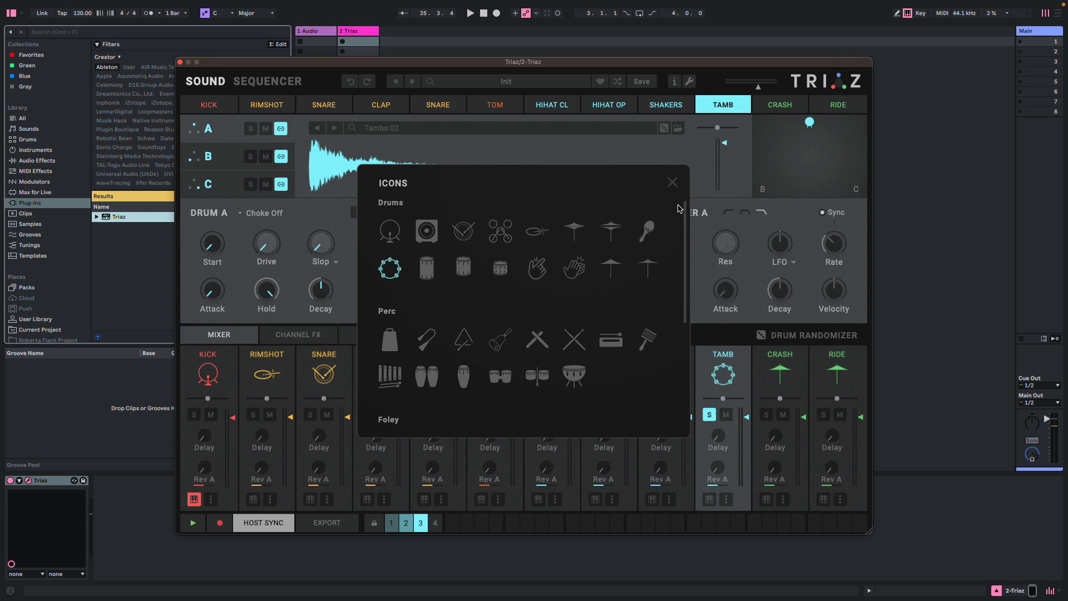
{"action": "left_click", "coordinate": [673, 183]}
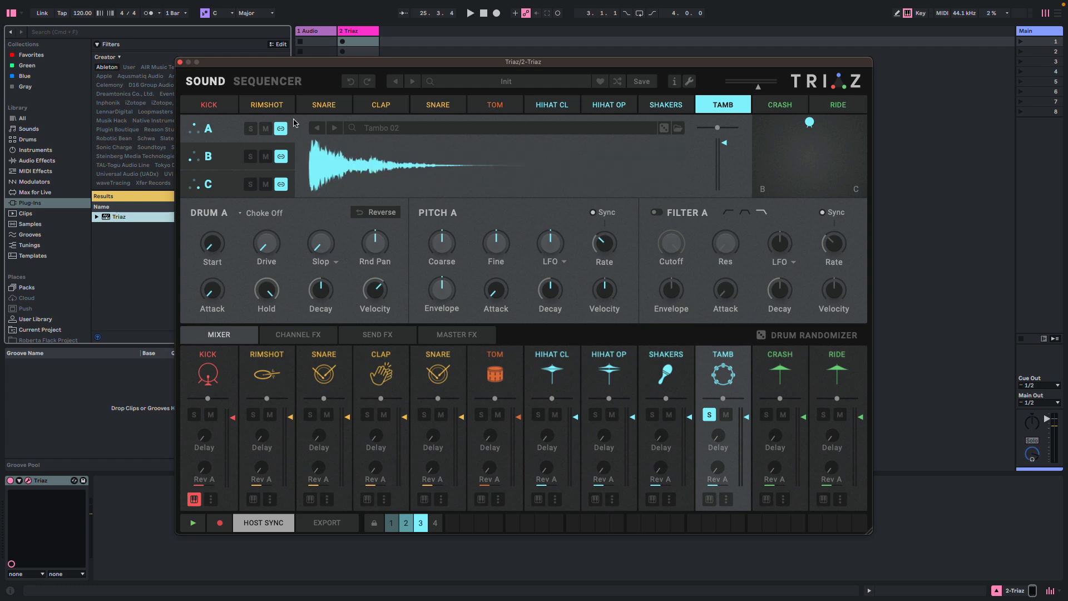
Play back the soloed tambourine pattern and increase the tambourine's Velocity amount
{"action": "left_click", "coordinate": [269, 84]}
{"action": "left_click", "coordinate": [207, 81]}
{"action": "key", "text": "space"}
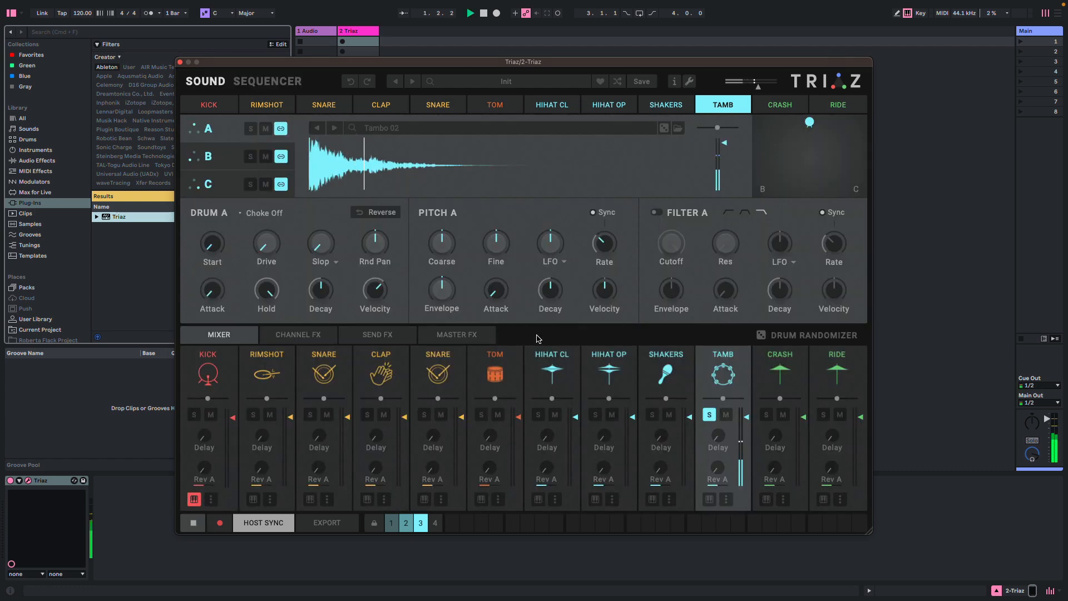
{"action": "left_click", "coordinate": [266, 84]}
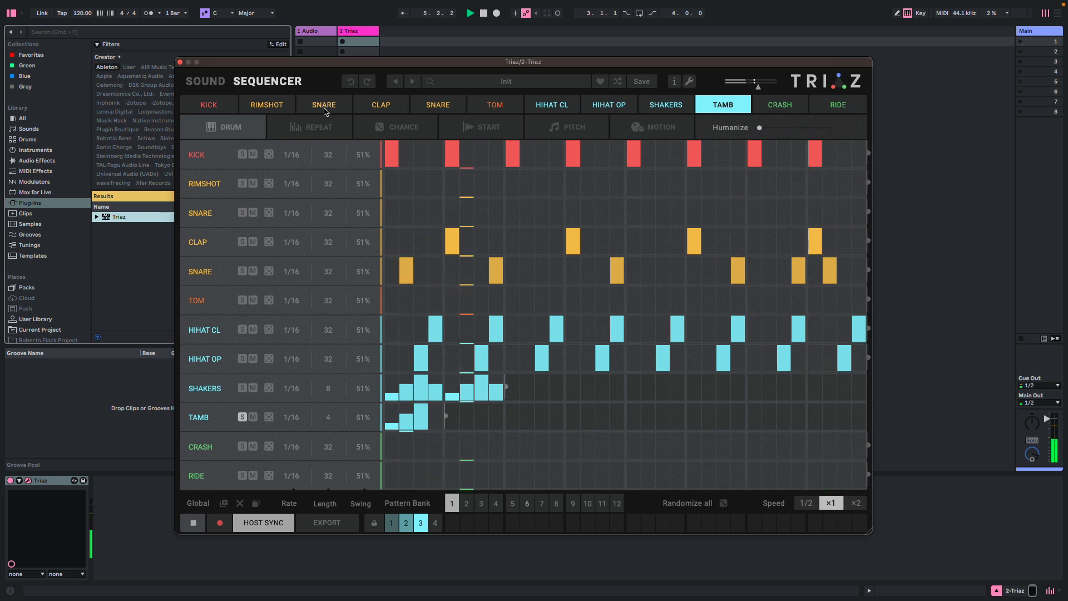
{"action": "left_click", "coordinate": [209, 84]}
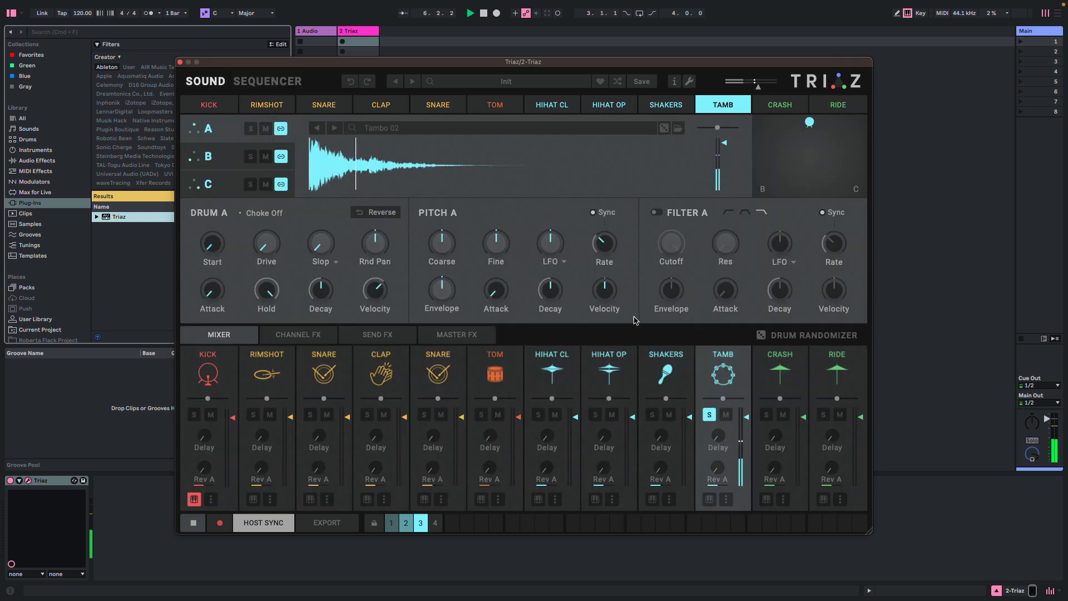
{"action": "mouse_move", "coordinate": [376, 283]}
Unsolo the tambourine and nudge its channel level up slightly against the full beat, ending playback
{"action": "left_click", "coordinate": [710, 415]}
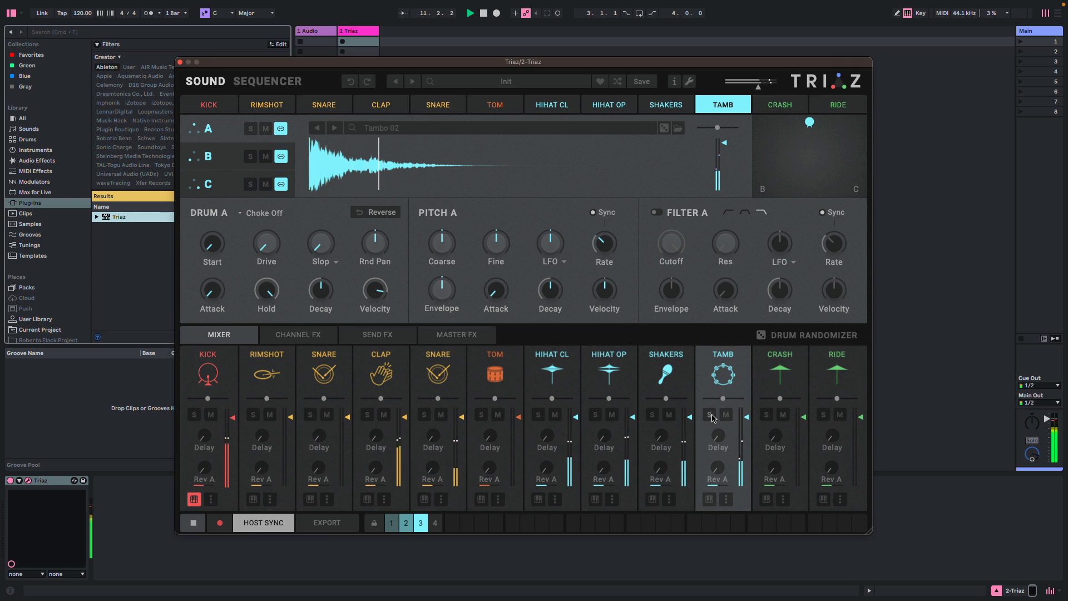
{"action": "mouse_move", "coordinate": [745, 417]}
{"action": "key", "text": "space"}
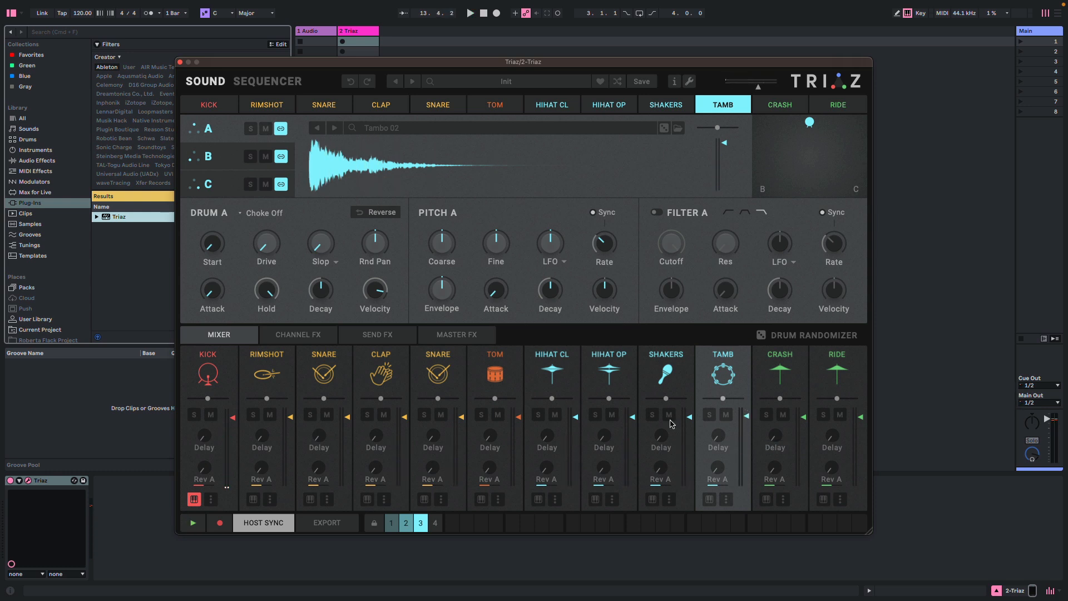
Audition the kit's channels one by one, from kick, clap and snare to tom, hi-hats, shakers, tambourine and rimshot
{"action": "left_click", "coordinate": [211, 373]}
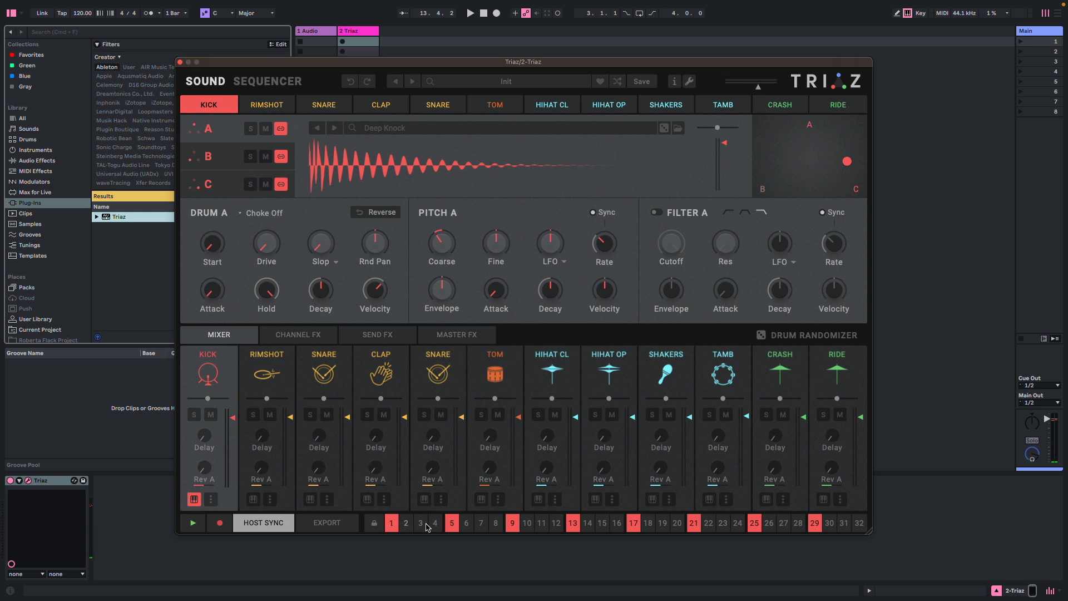
{"action": "left_click", "coordinate": [382, 370]}
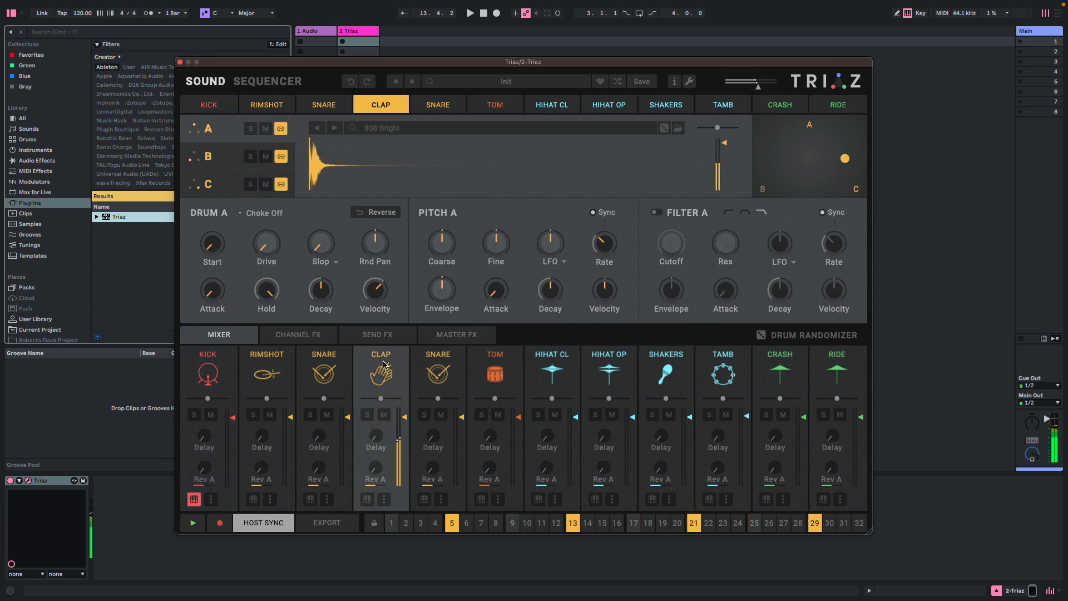
{"action": "left_click", "coordinate": [438, 373]}
{"action": "left_click", "coordinate": [502, 383]}
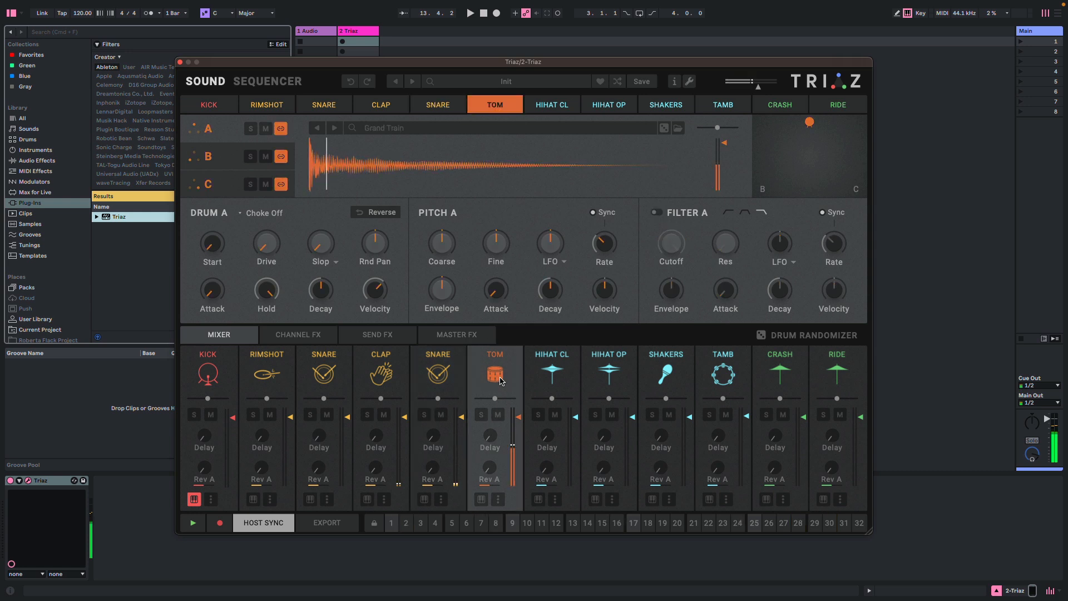
{"action": "left_click", "coordinate": [554, 375]}
{"action": "left_click", "coordinate": [614, 377]}
{"action": "left_click", "coordinate": [665, 378]}
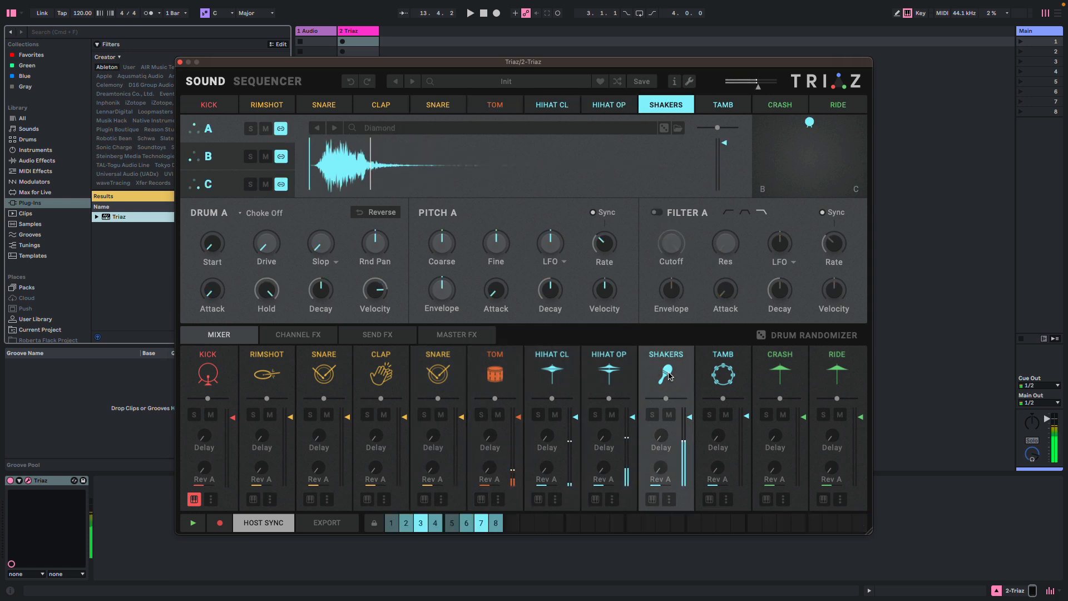
{"action": "left_click", "coordinate": [610, 387]}
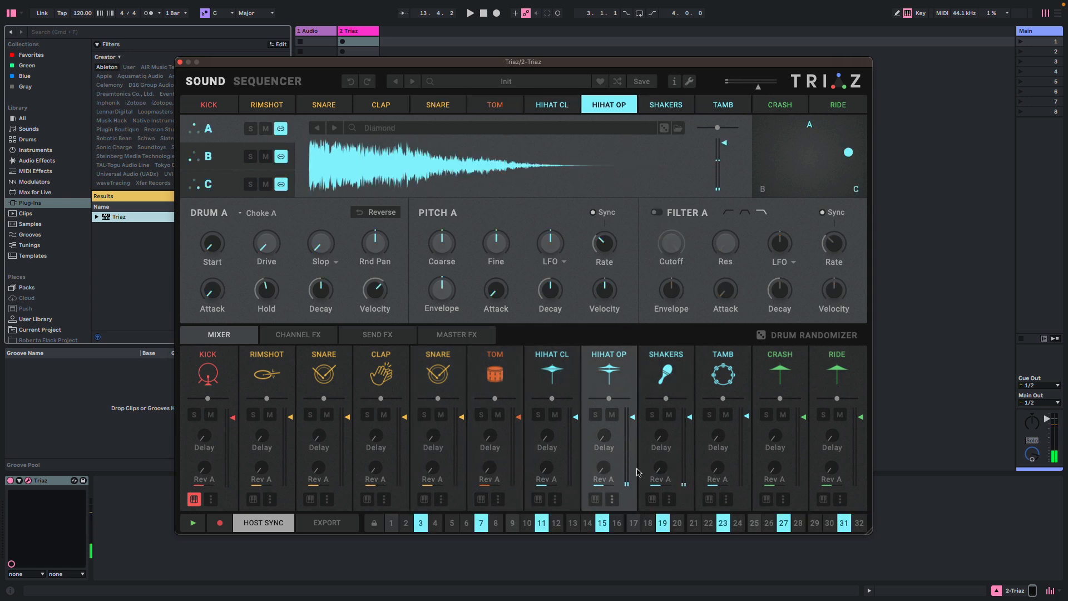
{"action": "left_click", "coordinate": [660, 380]}
{"action": "left_click", "coordinate": [710, 383]}
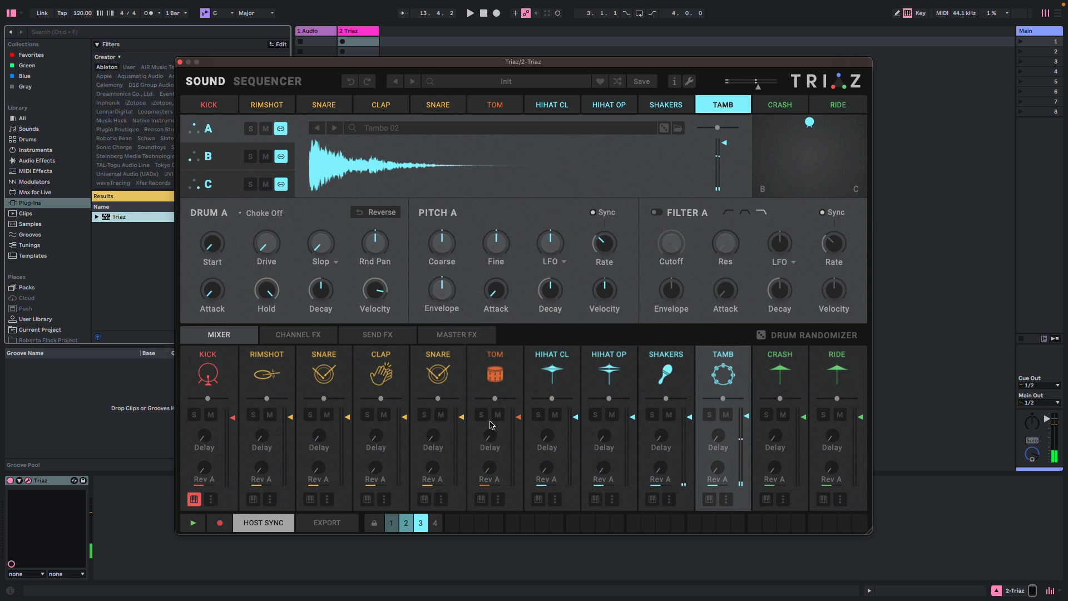
{"action": "left_click", "coordinate": [389, 379]}
{"action": "left_click", "coordinate": [324, 375]}
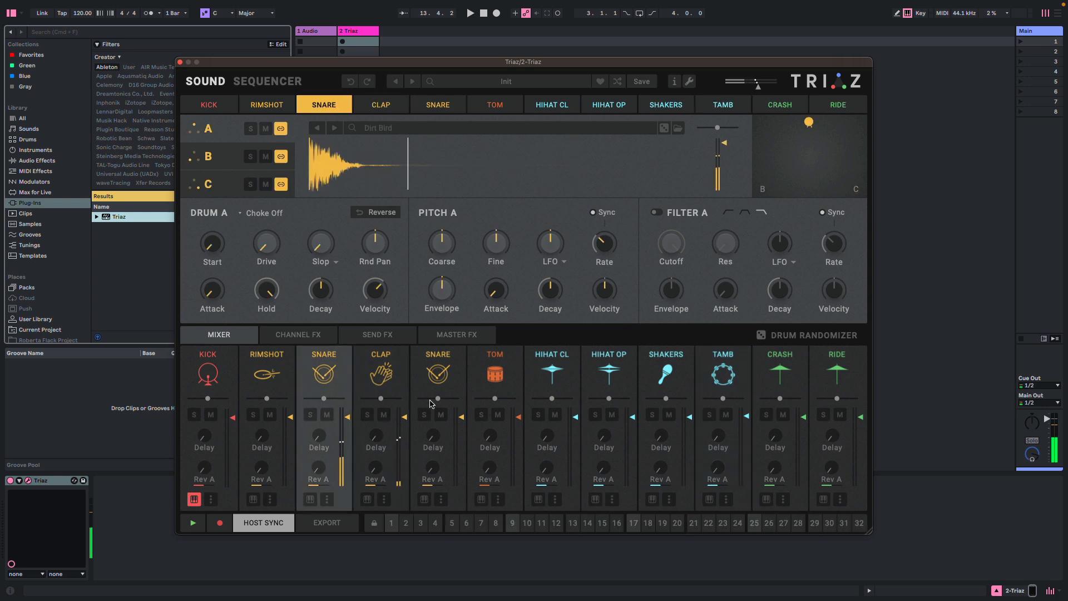
{"action": "left_click", "coordinate": [268, 378]}
Open the sample library for the tom channel's layer A and filter the tom samples by the 808 tag
{"action": "left_click", "coordinate": [494, 377]}
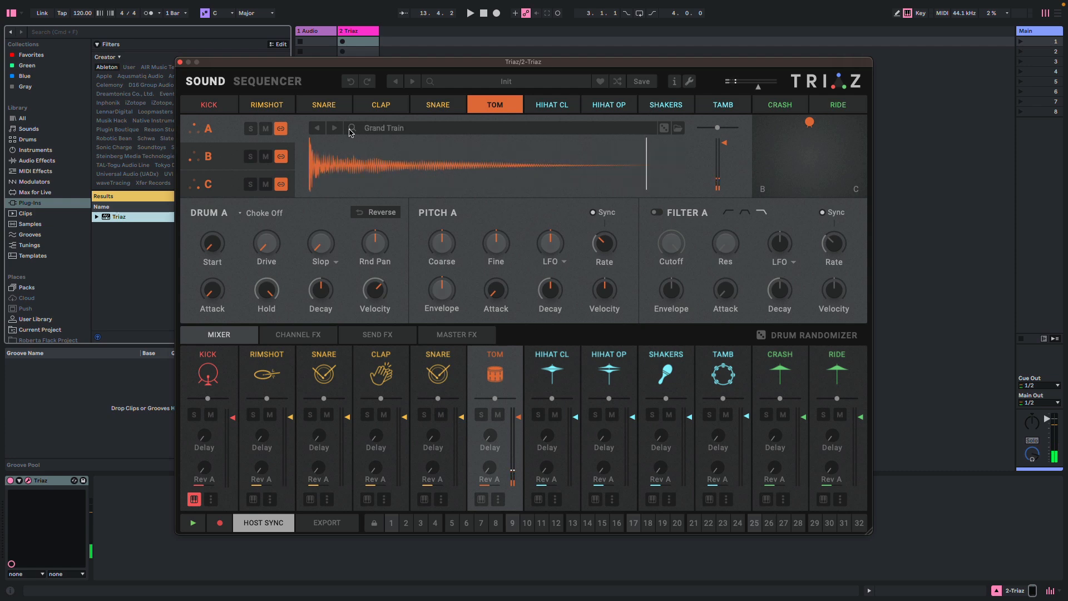
{"action": "left_click", "coordinate": [397, 129]}
{"action": "left_click", "coordinate": [316, 412]}
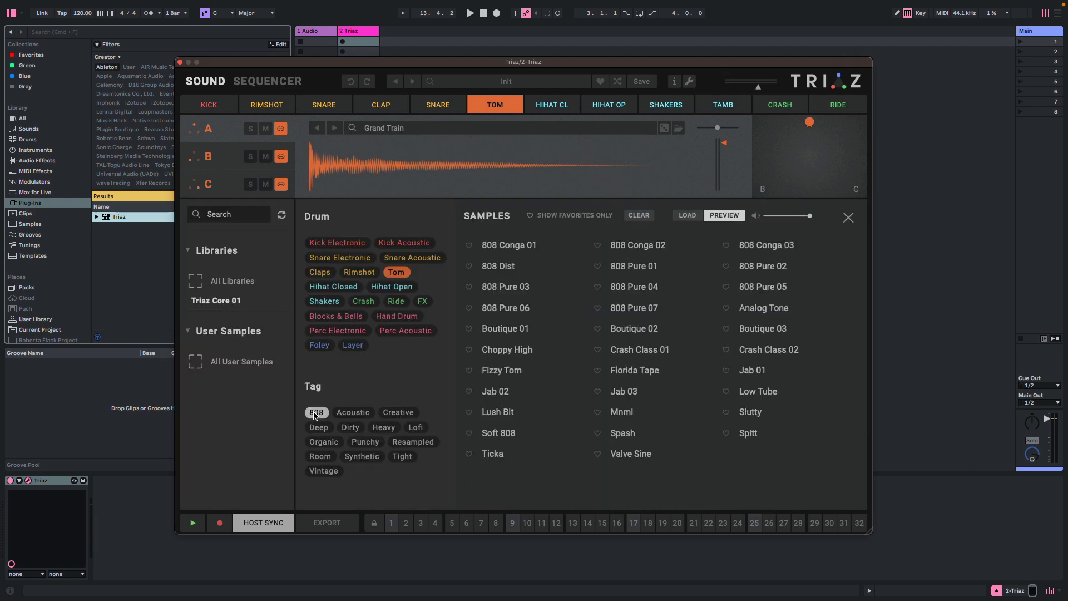
Audition the 808-tagged tom samples and load 808 Pure 02 into the tom channel
{"action": "left_click", "coordinate": [505, 287]}
{"action": "left_click", "coordinate": [631, 308]}
{"action": "left_click", "coordinate": [504, 246]}
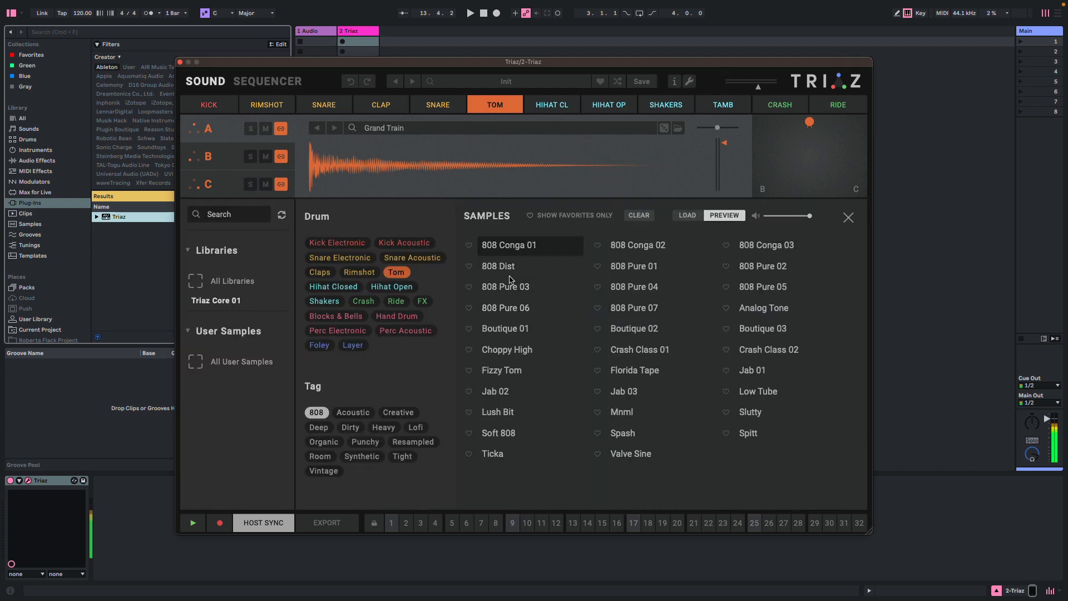
{"action": "left_click", "coordinate": [499, 412]}
{"action": "left_click", "coordinate": [622, 413]}
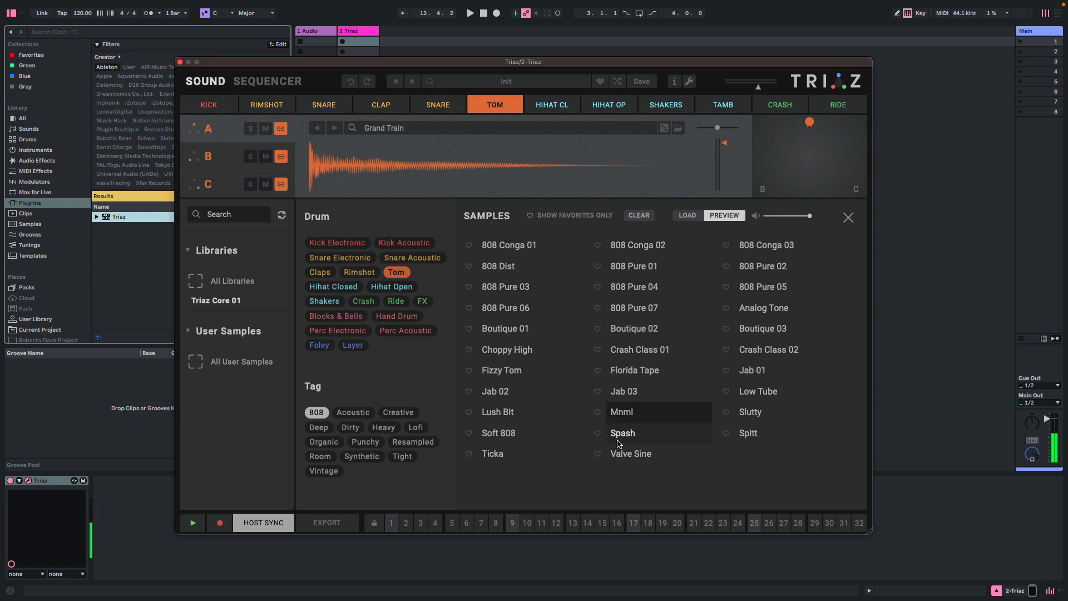
{"action": "left_click", "coordinate": [620, 439]}
{"action": "left_click", "coordinate": [618, 454]}
{"action": "left_click", "coordinate": [503, 431]}
{"action": "left_click", "coordinate": [748, 434]}
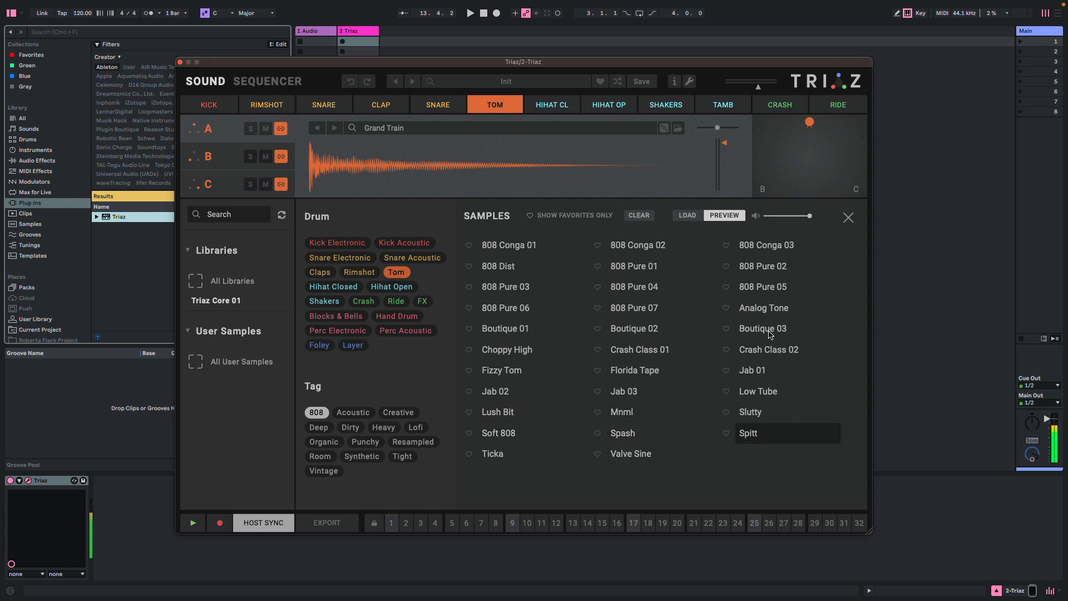
{"action": "left_click", "coordinate": [758, 268]}
{"action": "double_click", "coordinate": [753, 272]}
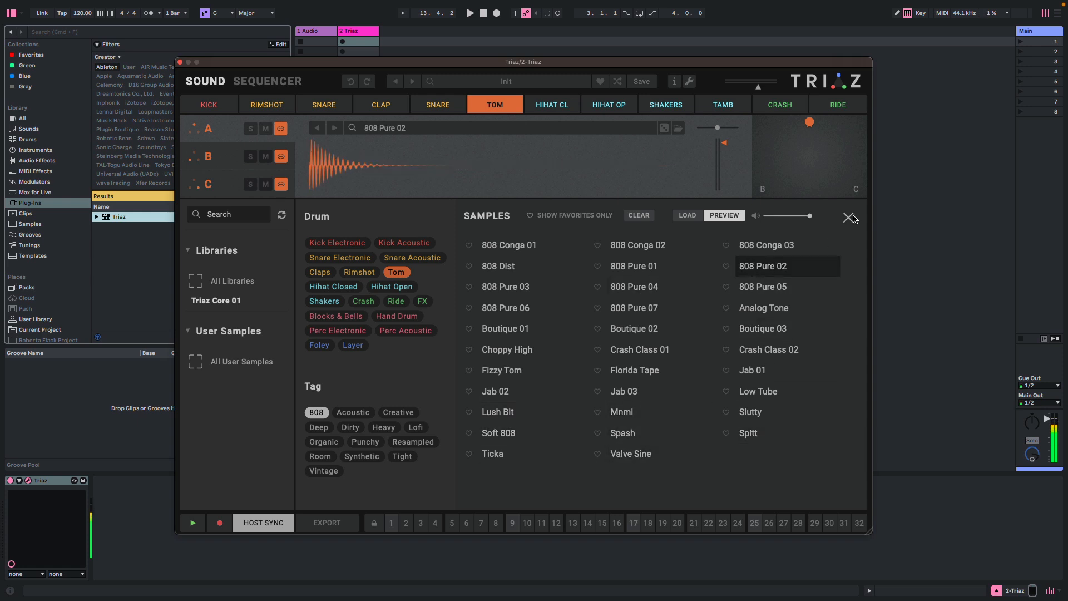
{"action": "left_click", "coordinate": [850, 217]}
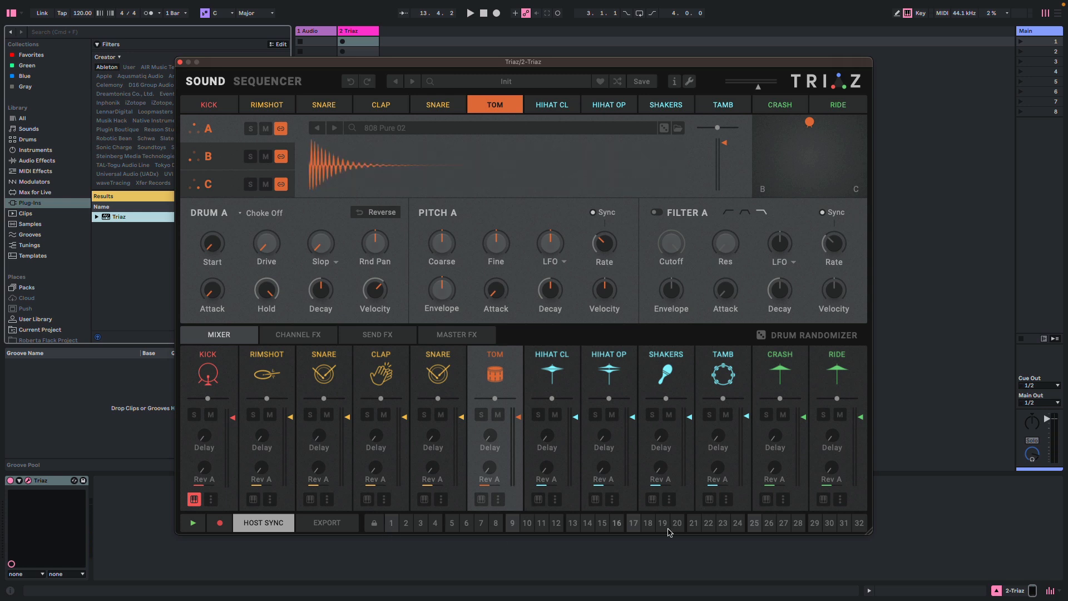
Add a tom hit on step 3 and play the full beat
{"action": "left_click", "coordinate": [419, 526]}
{"action": "key", "text": "space"}
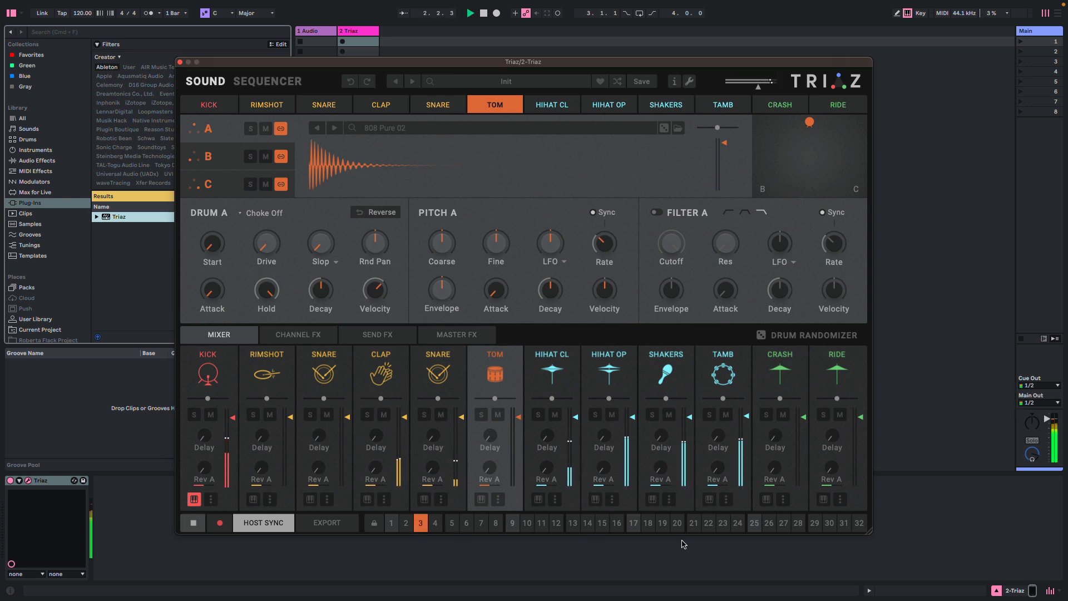
Add a tom hit on step 19 and lower the coarse pitch of the tom's layer A
{"action": "left_click", "coordinate": [665, 526]}
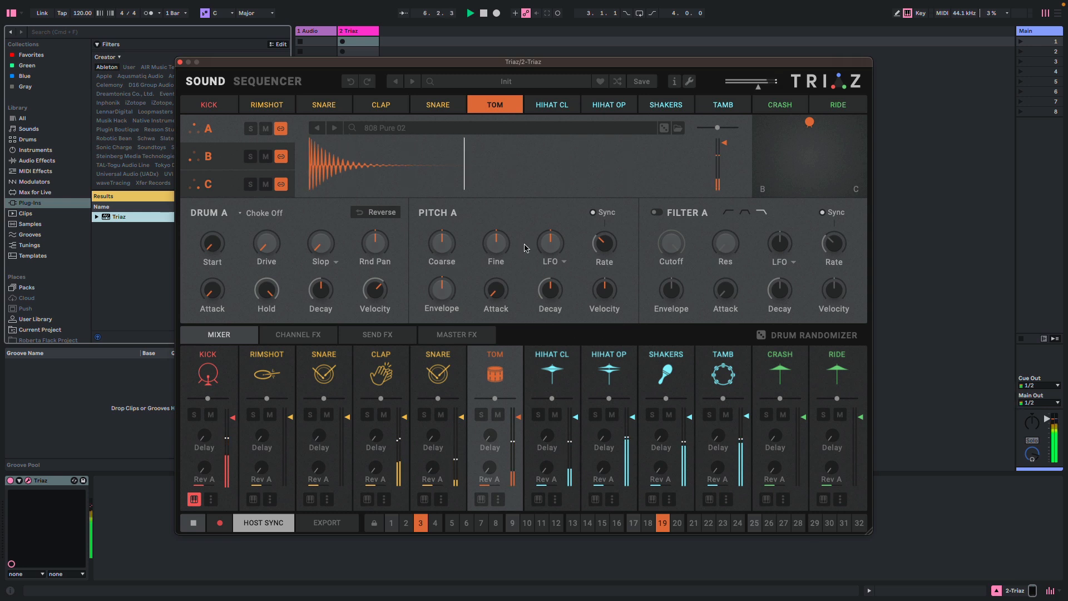
{"action": "left_click_drag", "start_coordinate": [442, 246], "coordinate": [449, 254]}
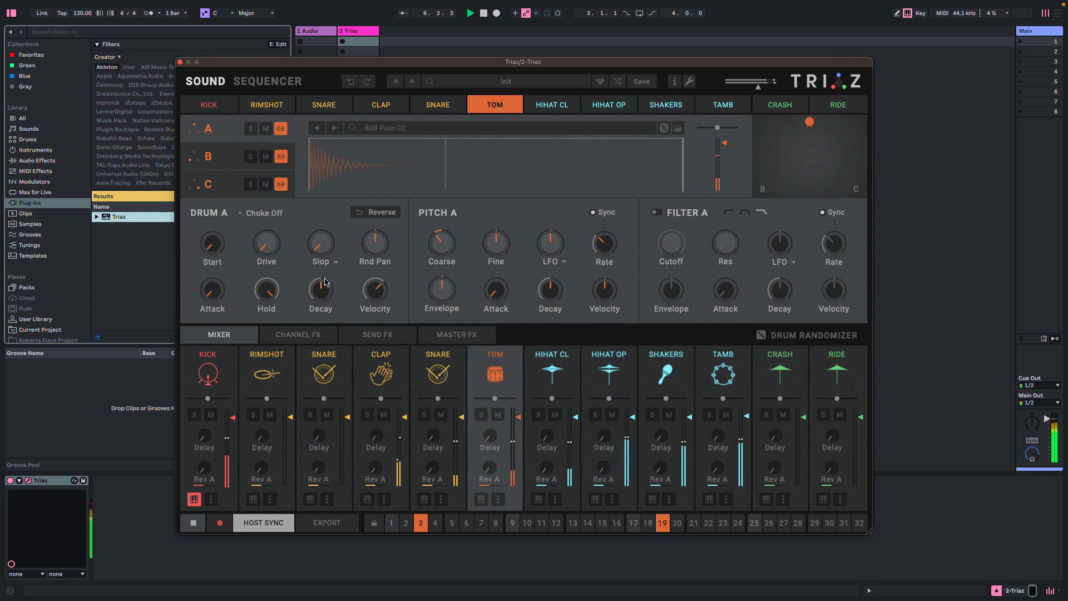
Shorten the decay and hold of the tom's layer A while the beat plays, and stop playback
{"action": "left_click_drag", "start_coordinate": [322, 303], "coordinate": [328, 315]}
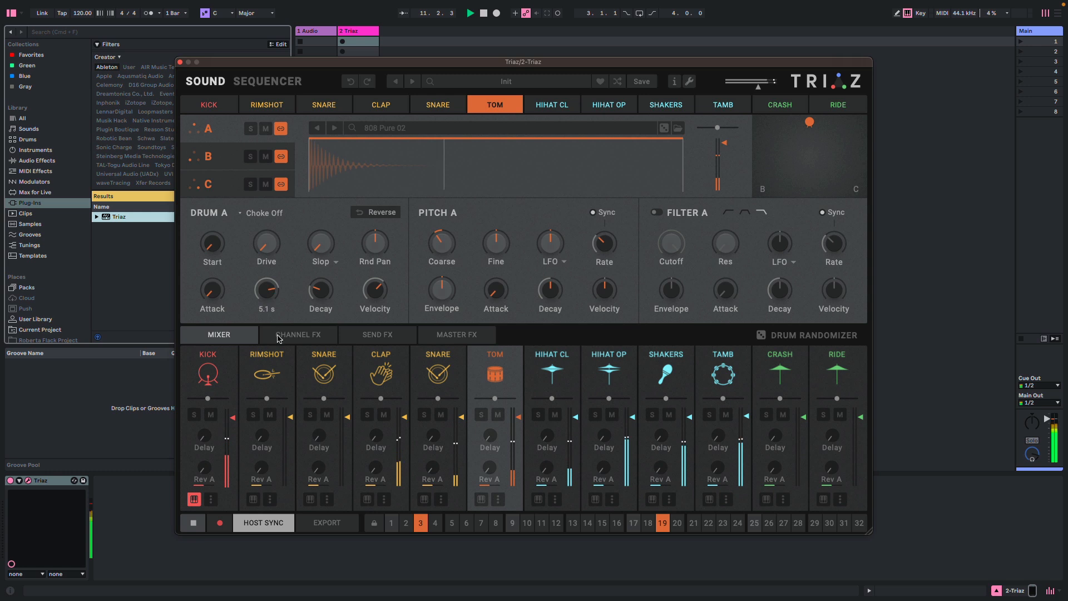
{"action": "mouse_move", "coordinate": [267, 311]}
{"action": "left_mouse_down"}
{"action": "mouse_move", "coordinate": [273, 322]}
{"action": "mouse_move", "coordinate": [271, 298]}
{"action": "left_mouse_up"}
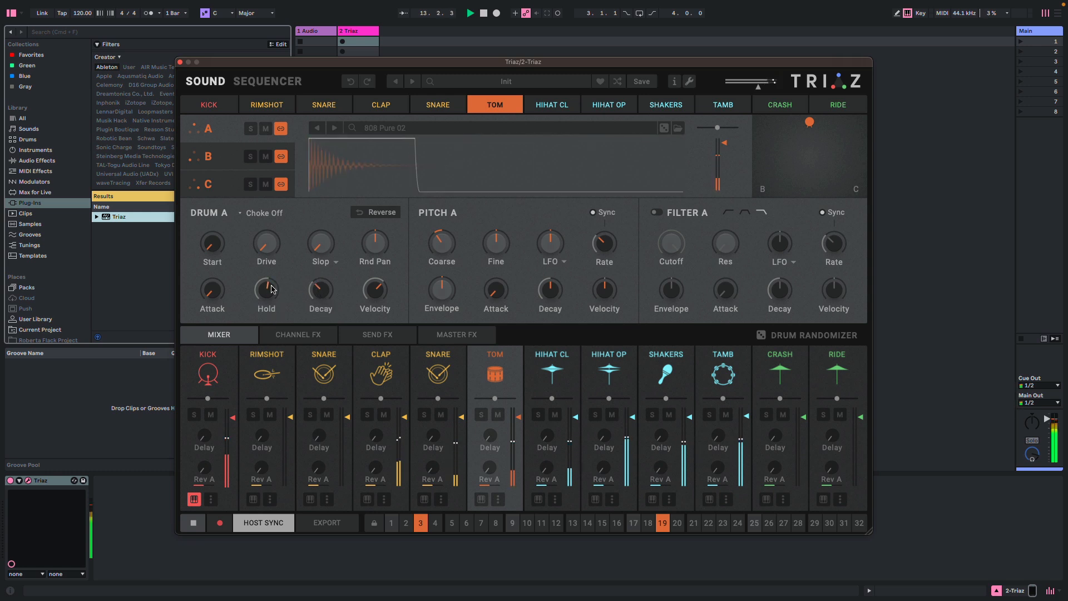
{"action": "key", "text": "super+z"}
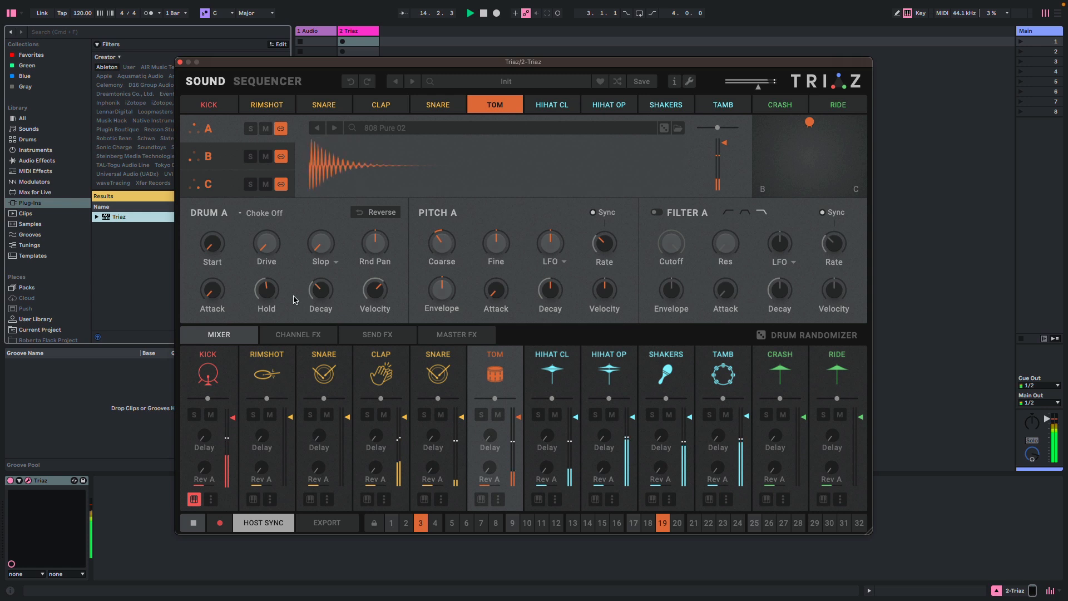
{"action": "left_click_drag", "start_coordinate": [273, 293], "coordinate": [273, 295]}
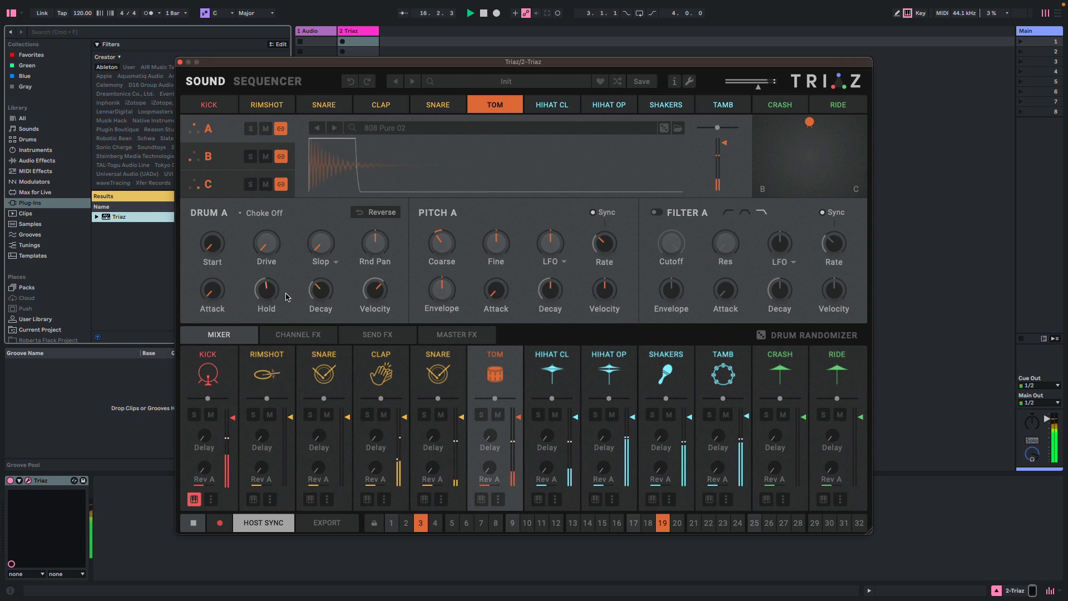
{"action": "key", "text": "space"}
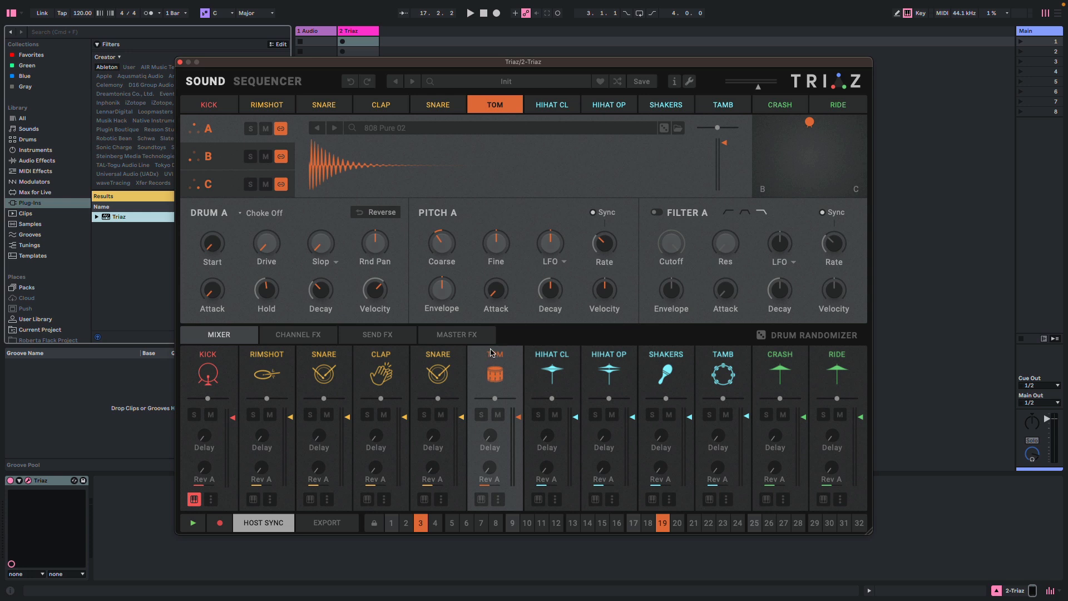
Build the pattern's MIDI tracks in Triaz's export and place them as a clip in the Triaz track's first slot
{"action": "left_click_drag", "start_coordinate": [403, 66], "coordinate": [686, 72]}
{"action": "left_click", "coordinate": [611, 531]}
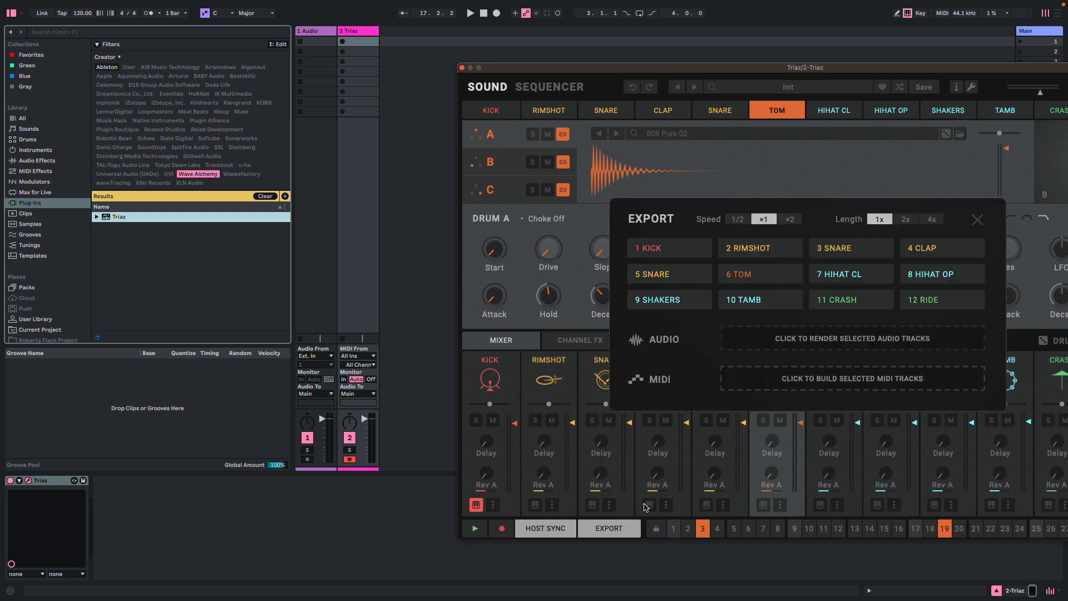
{"action": "left_click", "coordinate": [833, 385]}
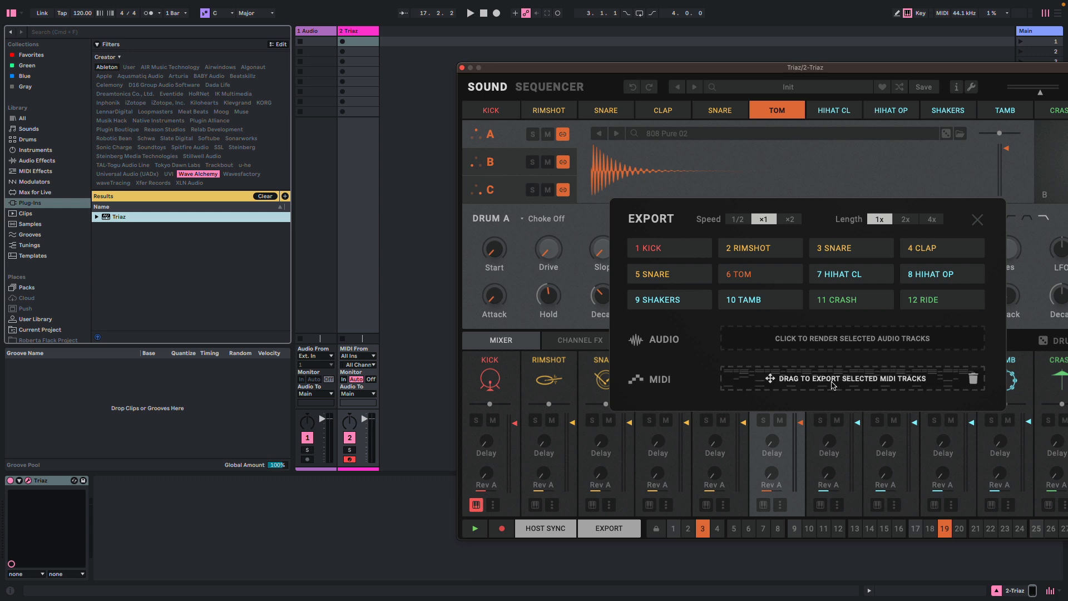
{"action": "left_click_drag", "start_coordinate": [835, 382], "coordinate": [355, 42]}
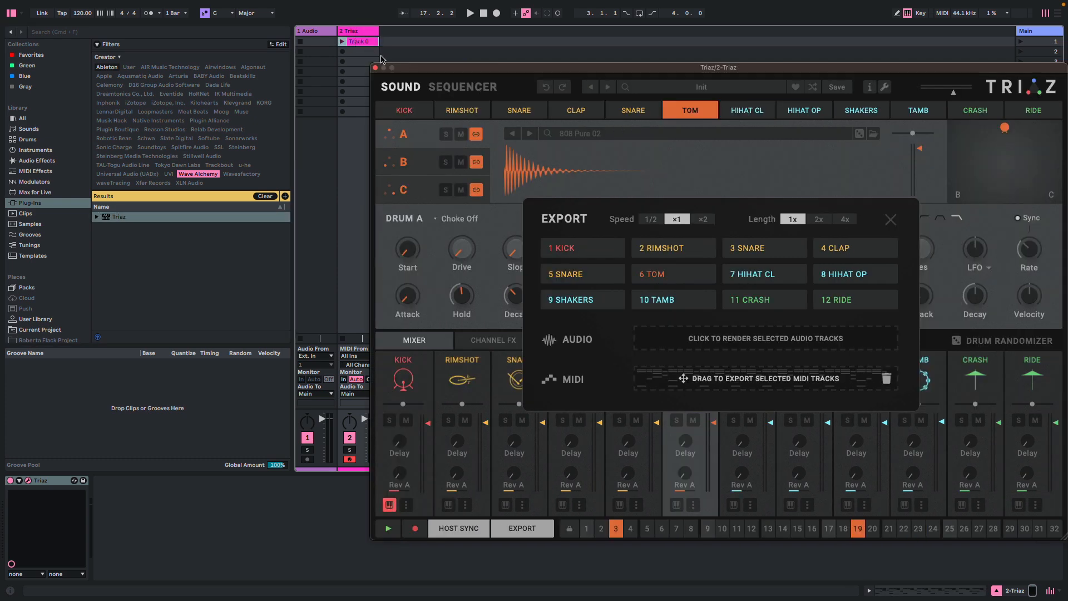
Open the exported MIDI clip's notes and enlarge the clip editor
{"action": "left_click_drag", "start_coordinate": [419, 69], "coordinate": [608, 76]}
{"action": "double_click", "coordinate": [358, 42]}
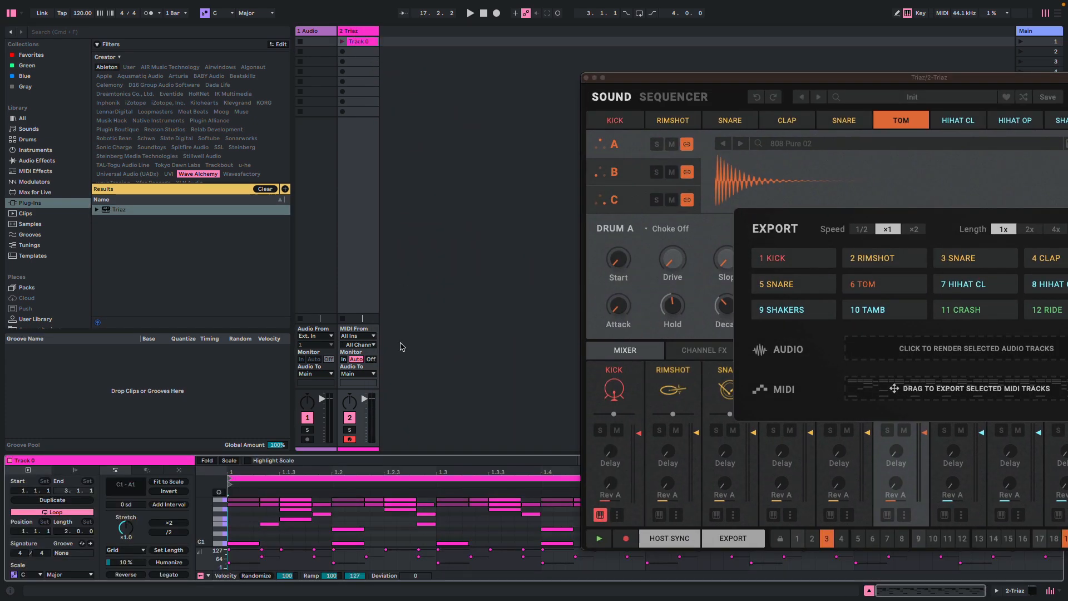
{"action": "left_click_drag", "start_coordinate": [362, 454], "coordinate": [324, 427]}
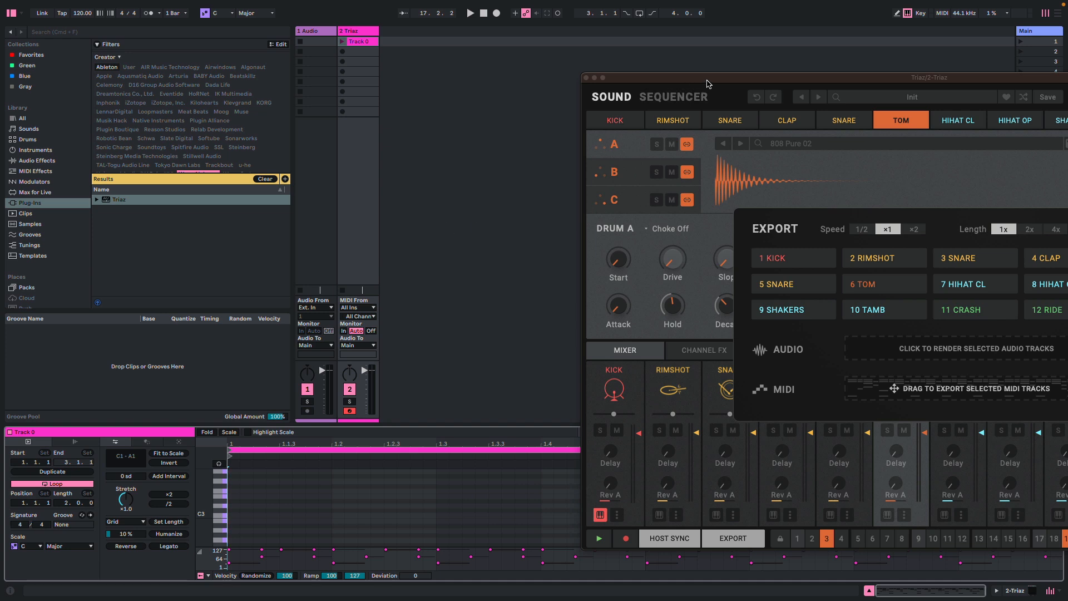
Close the export window, turn off Triaz's host sync and launch the exported clip
{"action": "left_click_drag", "start_coordinate": [710, 78], "coordinate": [532, 63]}
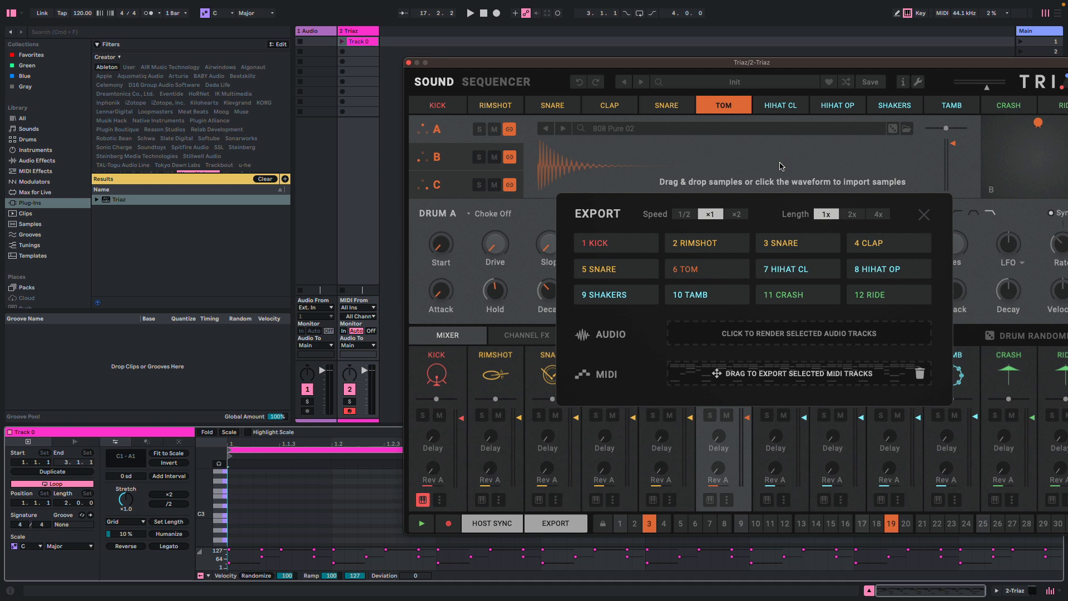
{"action": "left_click", "coordinate": [927, 216]}
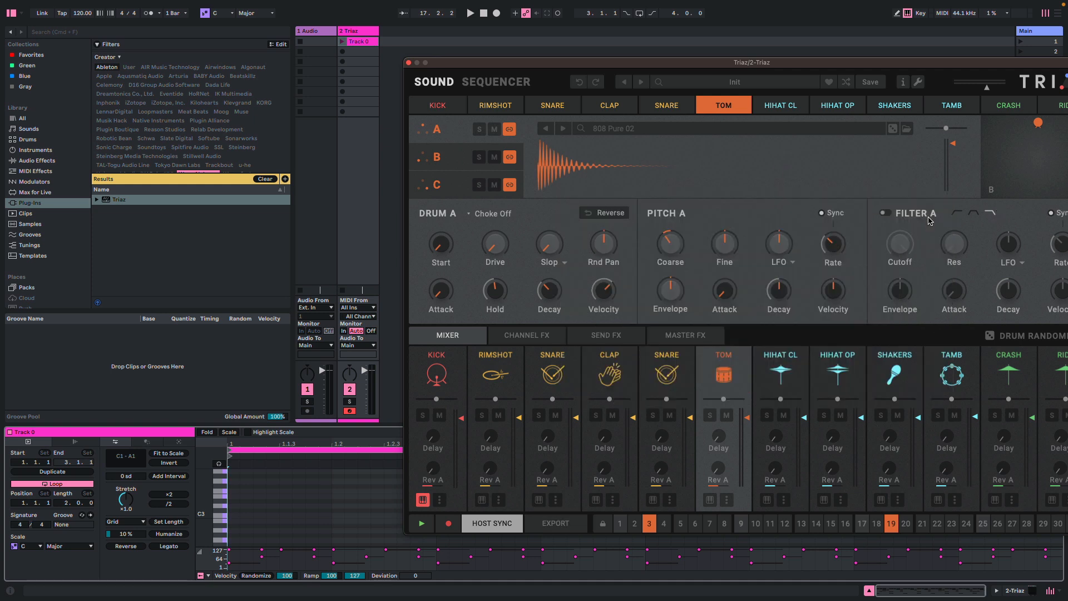
{"action": "left_click", "coordinate": [492, 523]}
{"action": "left_click", "coordinate": [342, 42]}
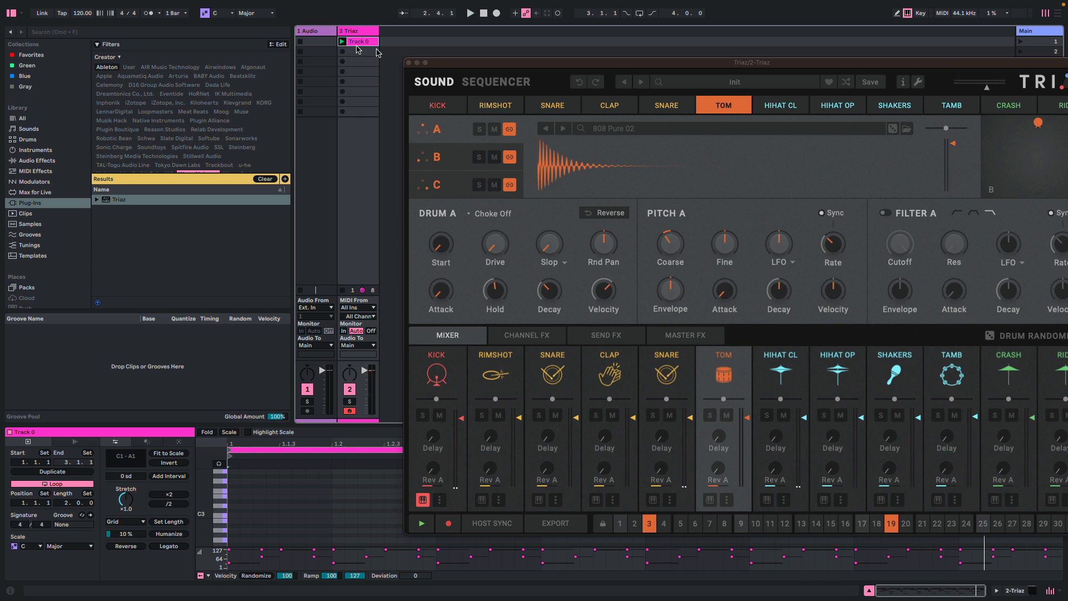
Open Triaz's master effects and enable the Maximizer while the clip plays
{"action": "left_click_drag", "start_coordinate": [539, 74], "coordinate": [301, 82]}
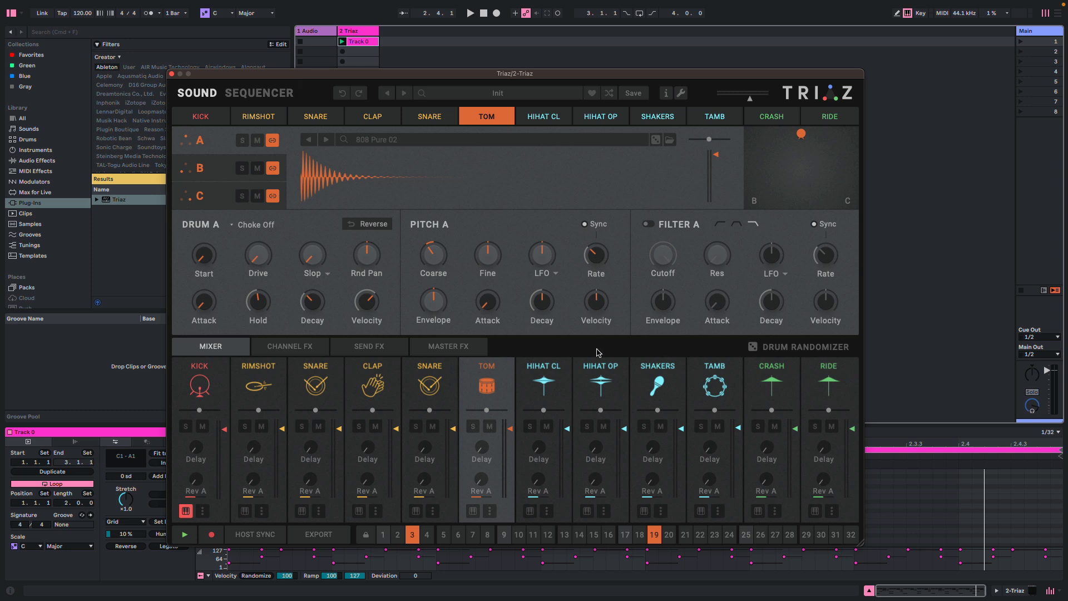
{"action": "left_click", "coordinate": [445, 346]}
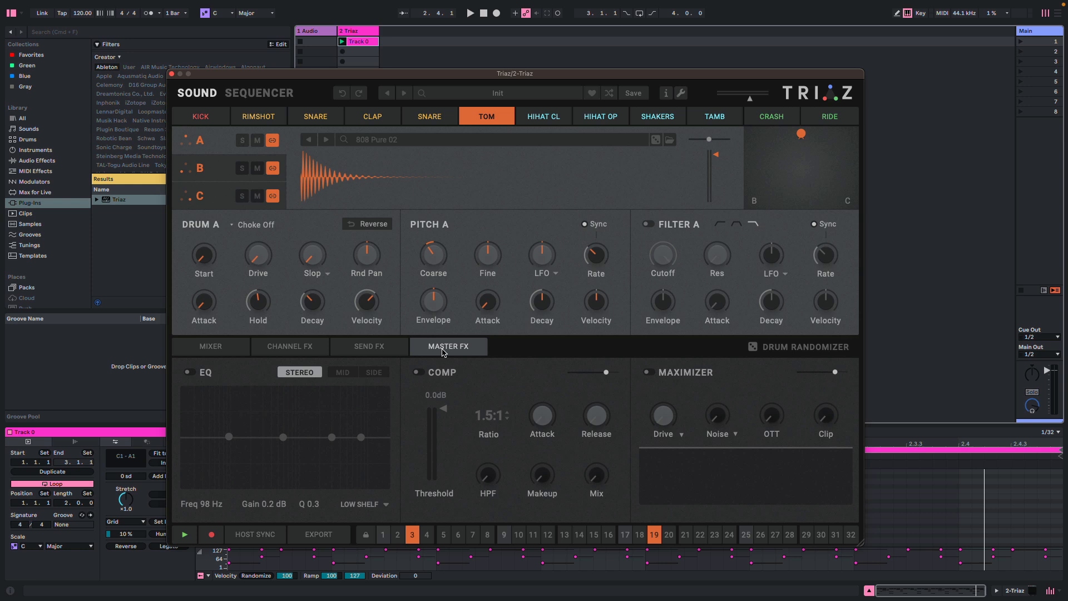
{"action": "mouse_move", "coordinate": [420, 77]}
{"action": "left_mouse_down"}
{"action": "mouse_move", "coordinate": [452, 94]}
{"action": "mouse_move", "coordinate": [433, 71]}
{"action": "left_mouse_up"}
{"action": "key", "text": "space"}
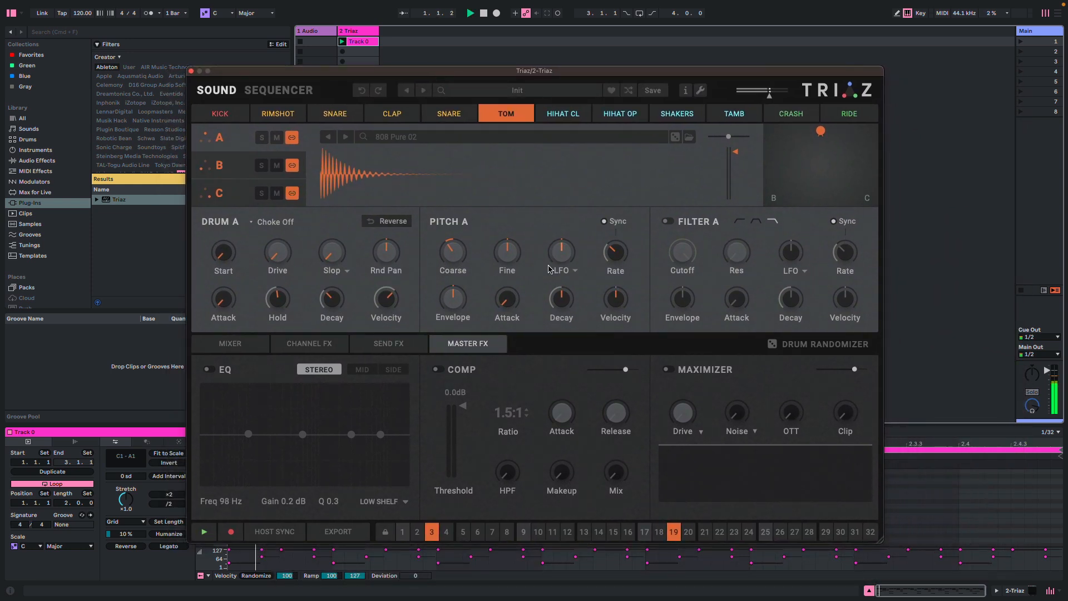
{"action": "left_click", "coordinate": [668, 370]}
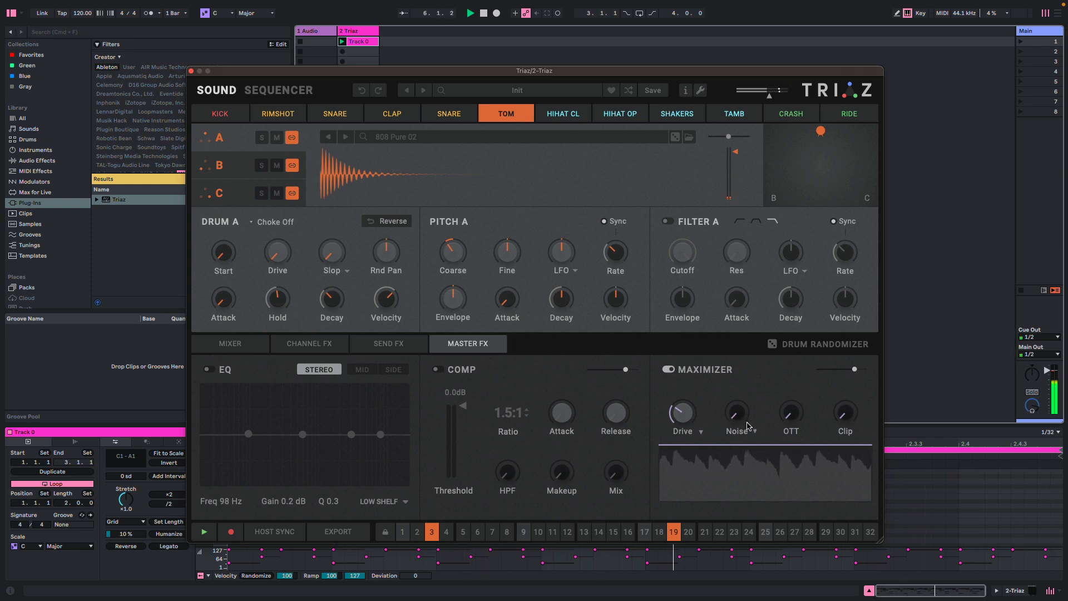
Dial in the Maximizer's noise level and select Vinyl 1 as the noise type
{"action": "left_click_drag", "start_coordinate": [747, 427], "coordinate": [754, 310]}
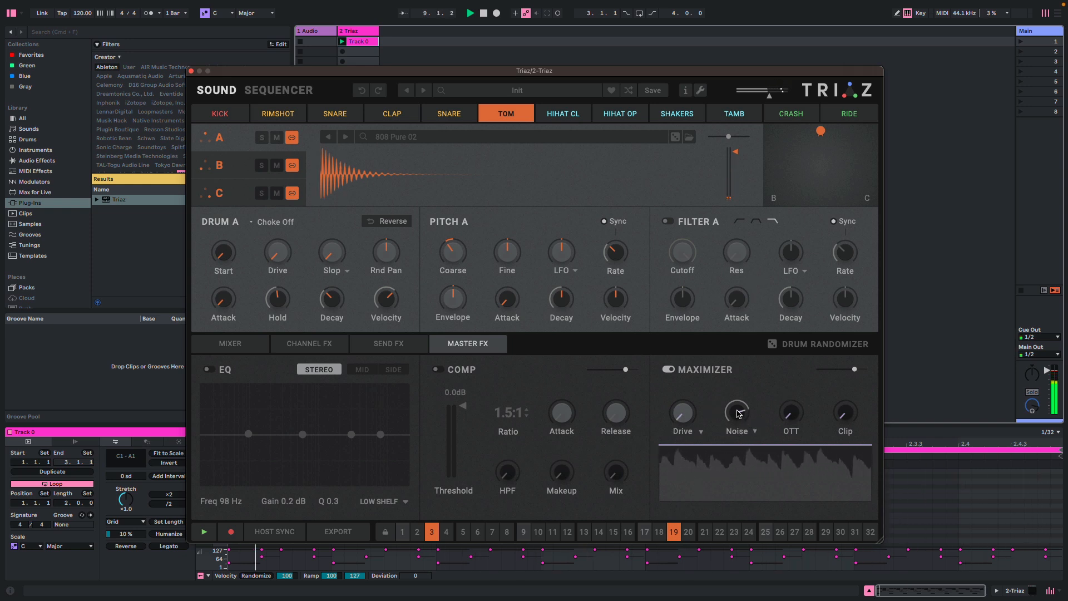
{"action": "left_click_drag", "start_coordinate": [739, 413], "coordinate": [791, 400]}
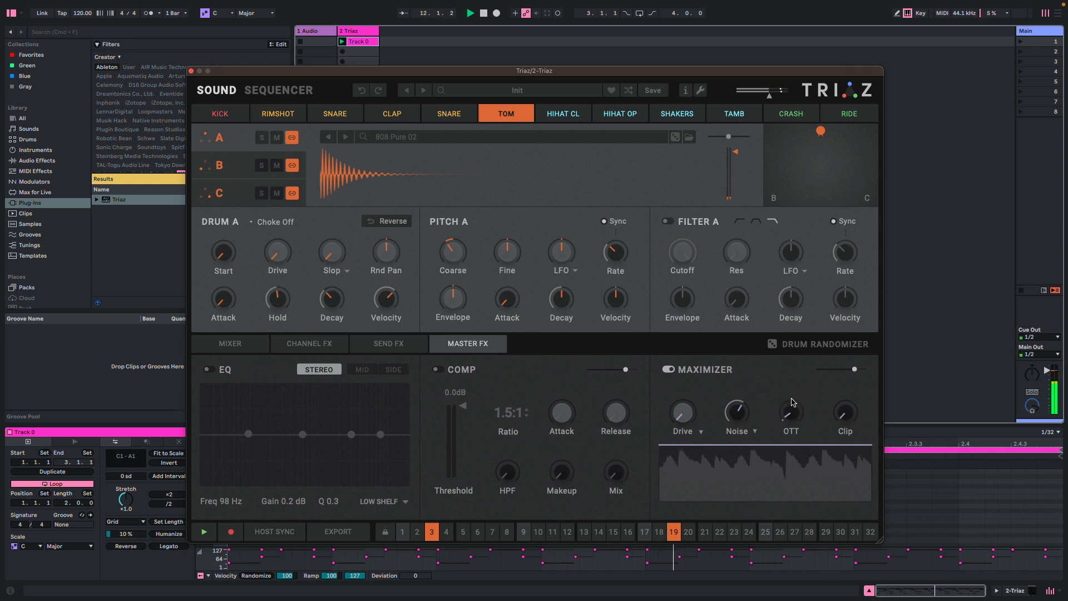
{"action": "left_click", "coordinate": [755, 432]}
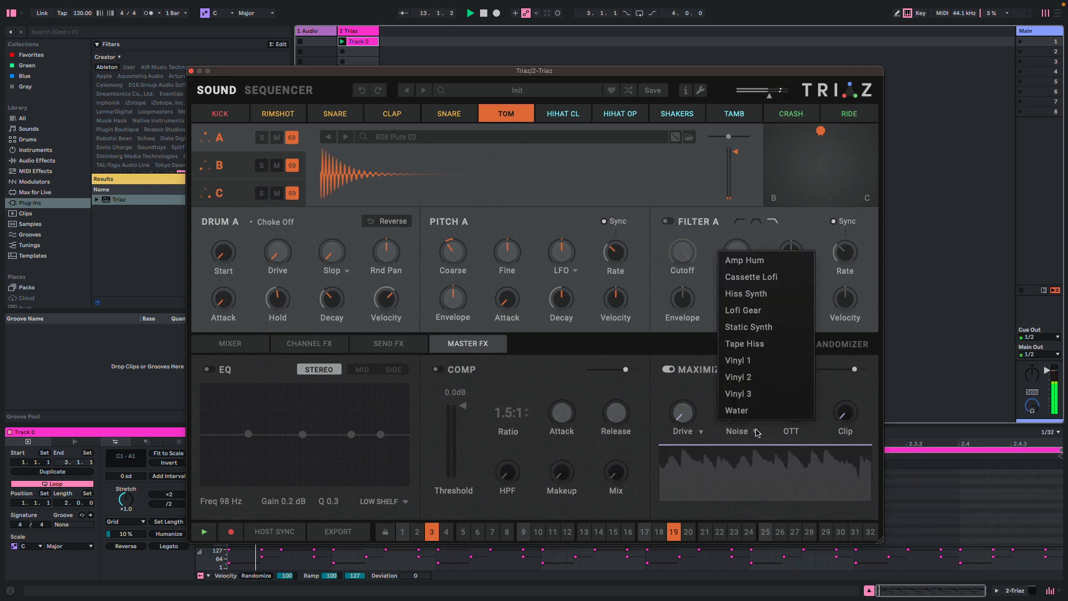
{"action": "left_click", "coordinate": [744, 360]}
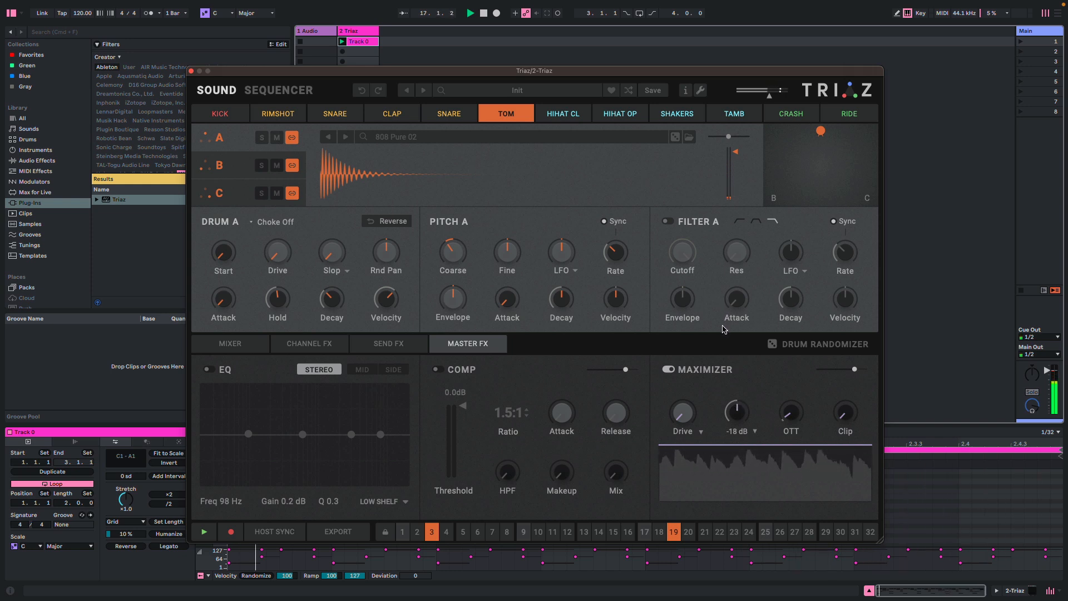
Add a little Drive in the Maximizer and raise OTT to about halfway
{"action": "mouse_move", "coordinate": [689, 425]}
{"action": "left_mouse_down"}
{"action": "mouse_move", "coordinate": [692, 388]}
{"action": "mouse_move", "coordinate": [688, 413]}
{"action": "left_mouse_up"}
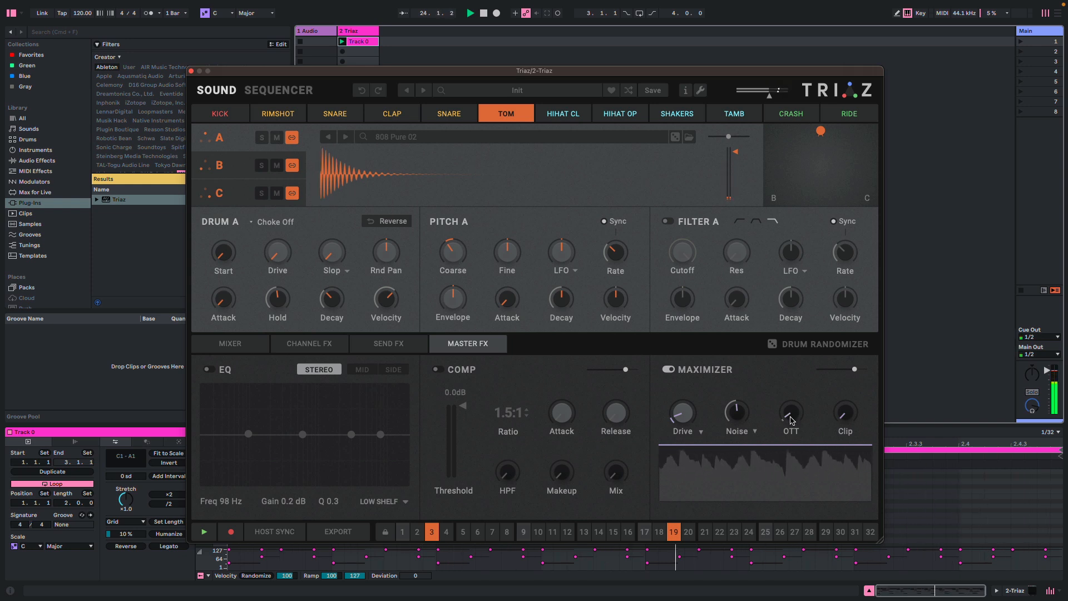
{"action": "left_click_drag", "start_coordinate": [791, 418], "coordinate": [772, 330]}
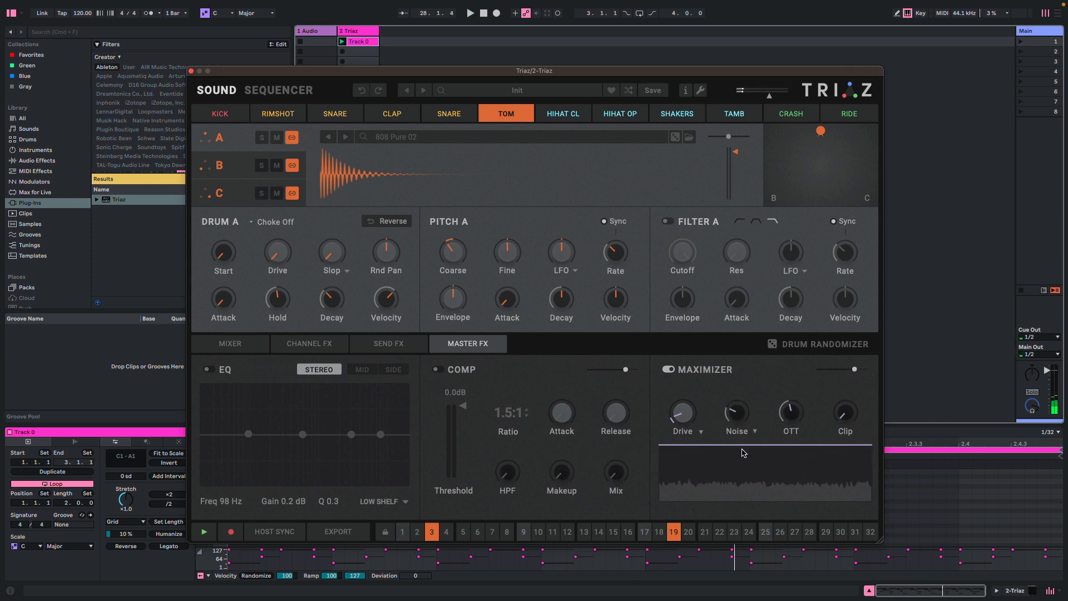
Compare the beat with the Maximizer bypassed and enabled, then leave the Maximizer off
{"action": "left_click", "coordinate": [669, 370]}
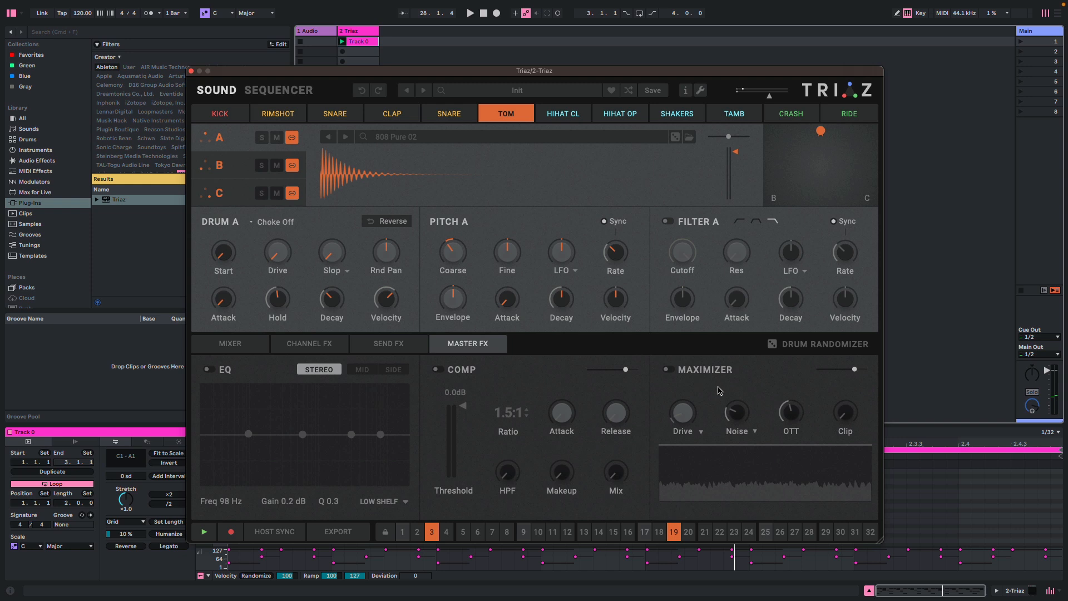
{"action": "key", "text": "space"}
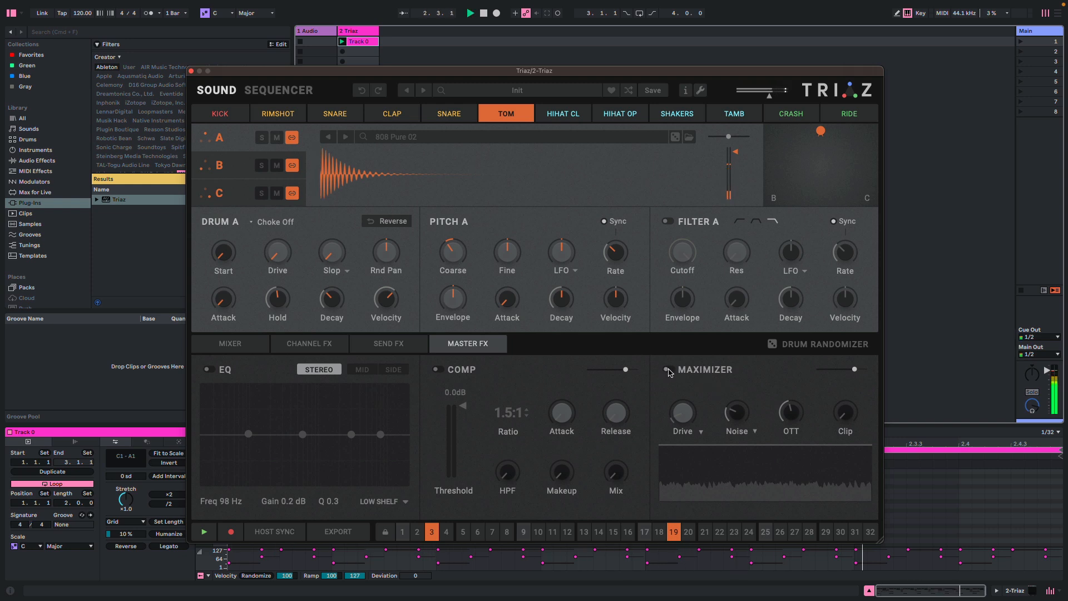
{"action": "left_click", "coordinate": [669, 370]}
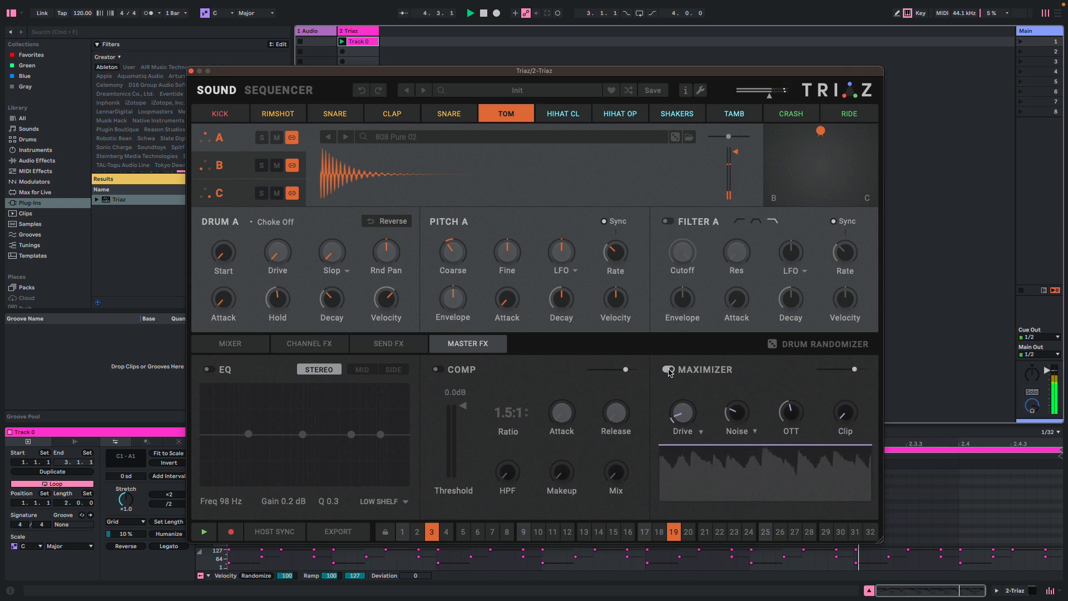
{"action": "key", "text": "space"}
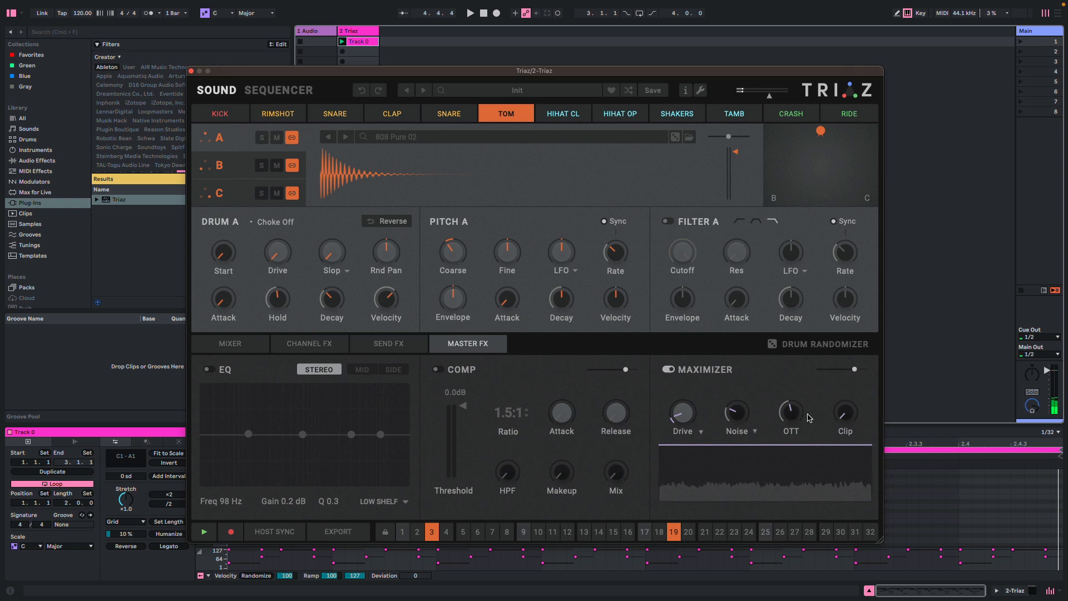
{"action": "left_click", "coordinate": [671, 370]}
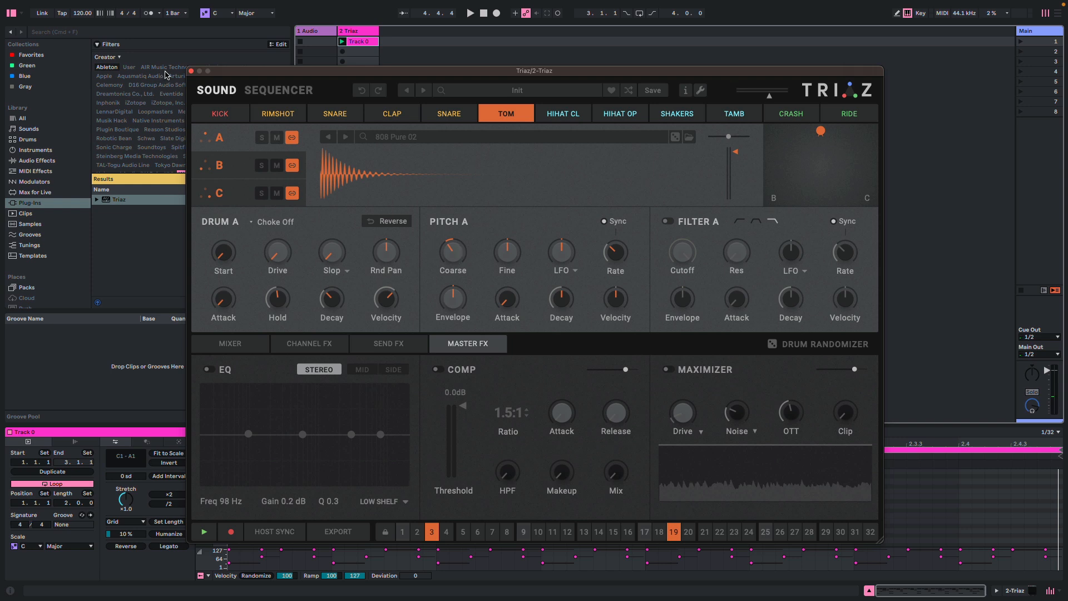
Close the Triaz window and expand the Session mixer to show tall volume faders
{"action": "left_click", "coordinate": [192, 71]}
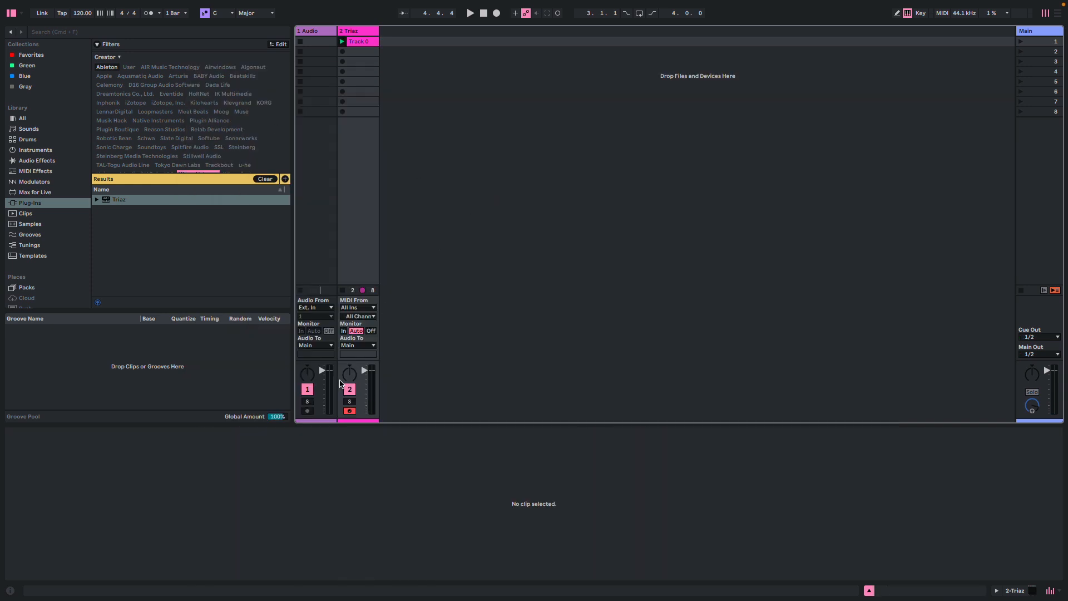
{"action": "left_click_drag", "start_coordinate": [349, 361], "coordinate": [344, 178]}
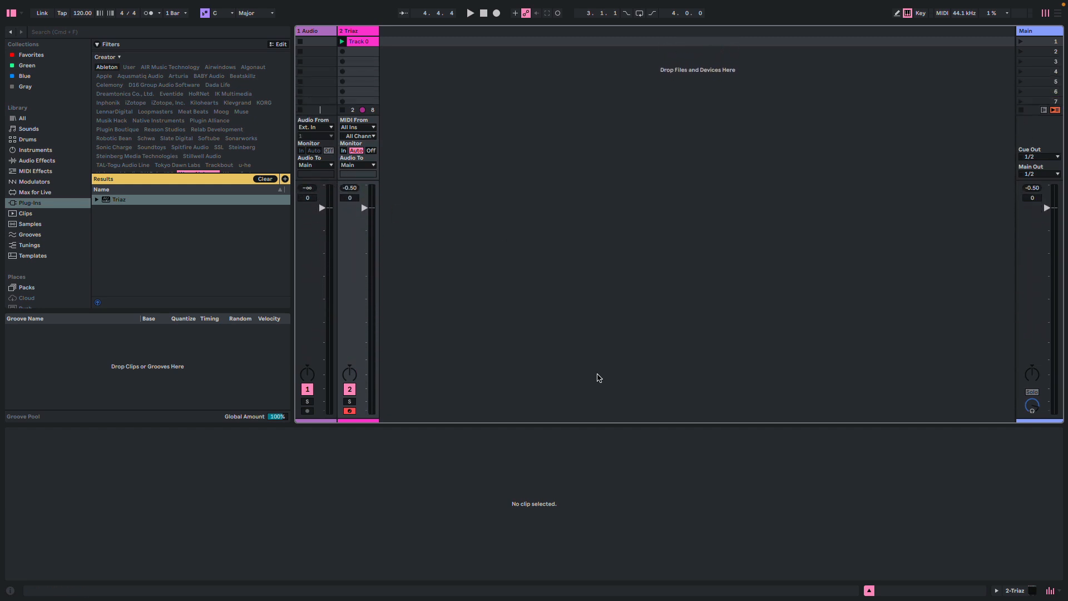
{"action": "left_click_drag", "start_coordinate": [570, 423], "coordinate": [584, 469]}
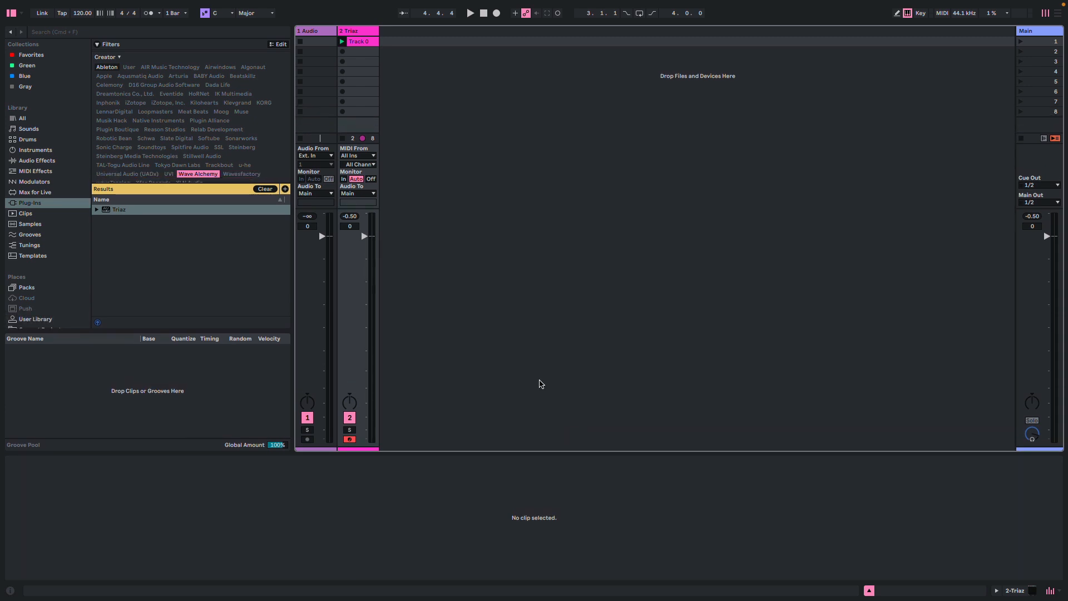